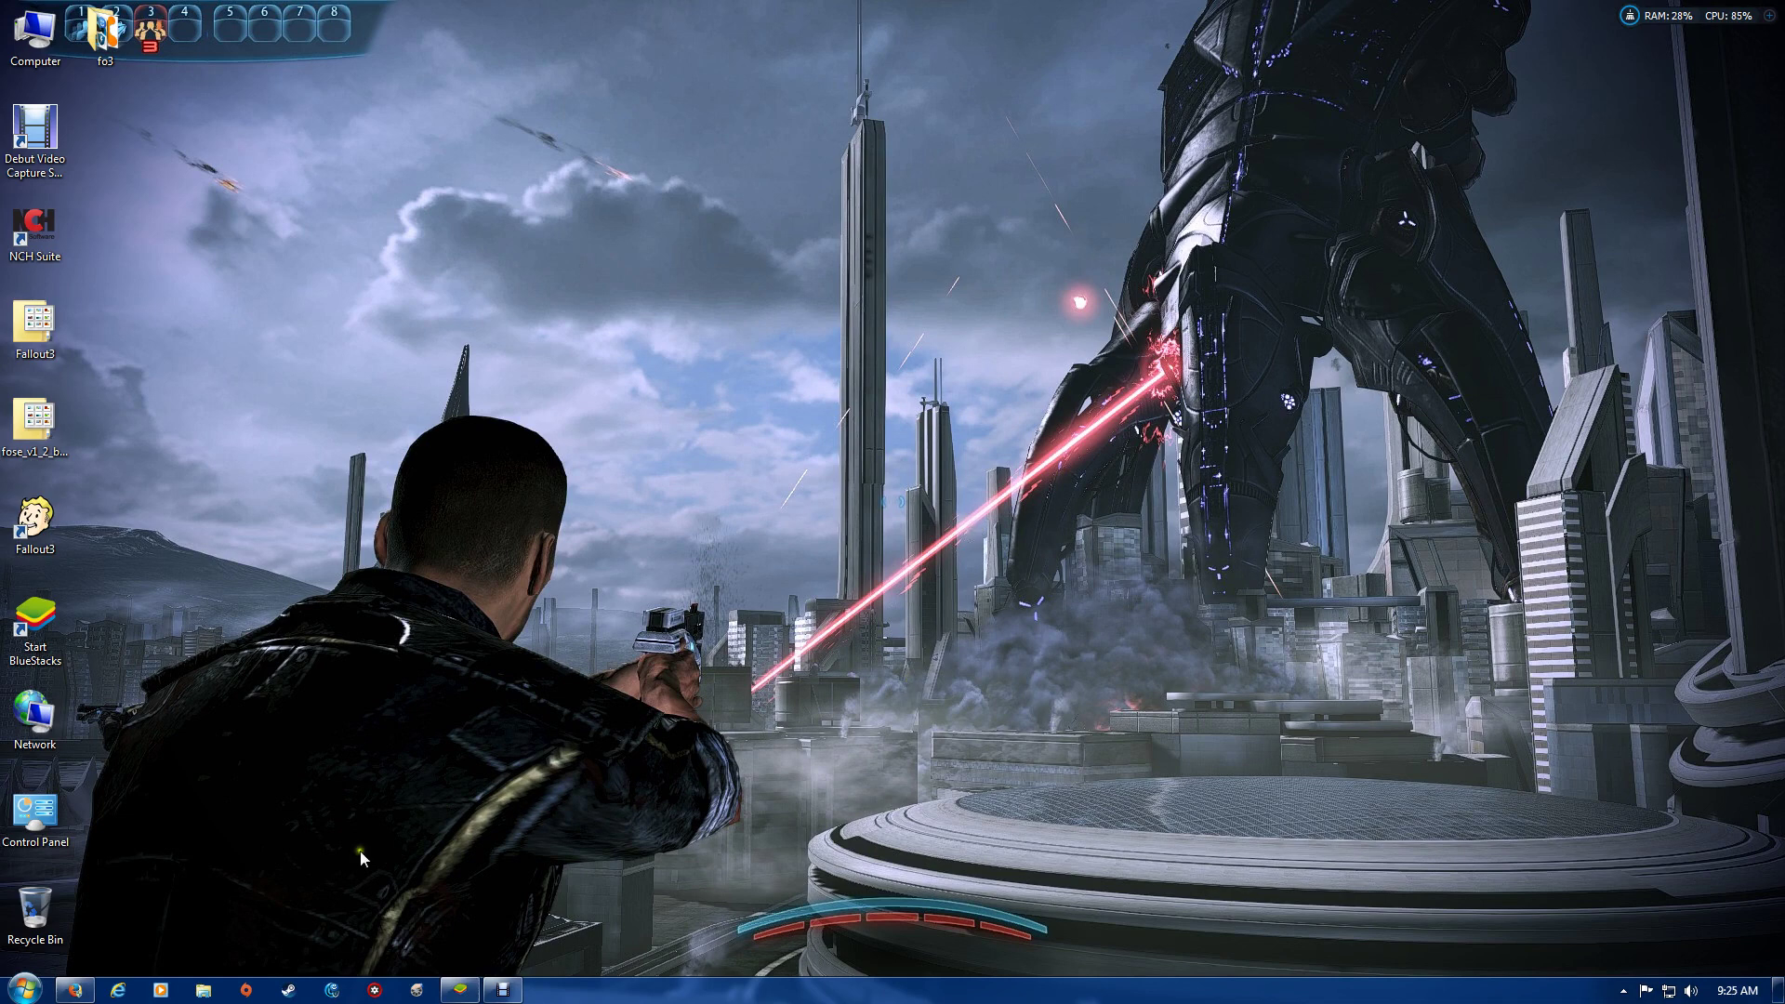
Search Google for moddb and open the Mod DB website
left_click(75, 991)
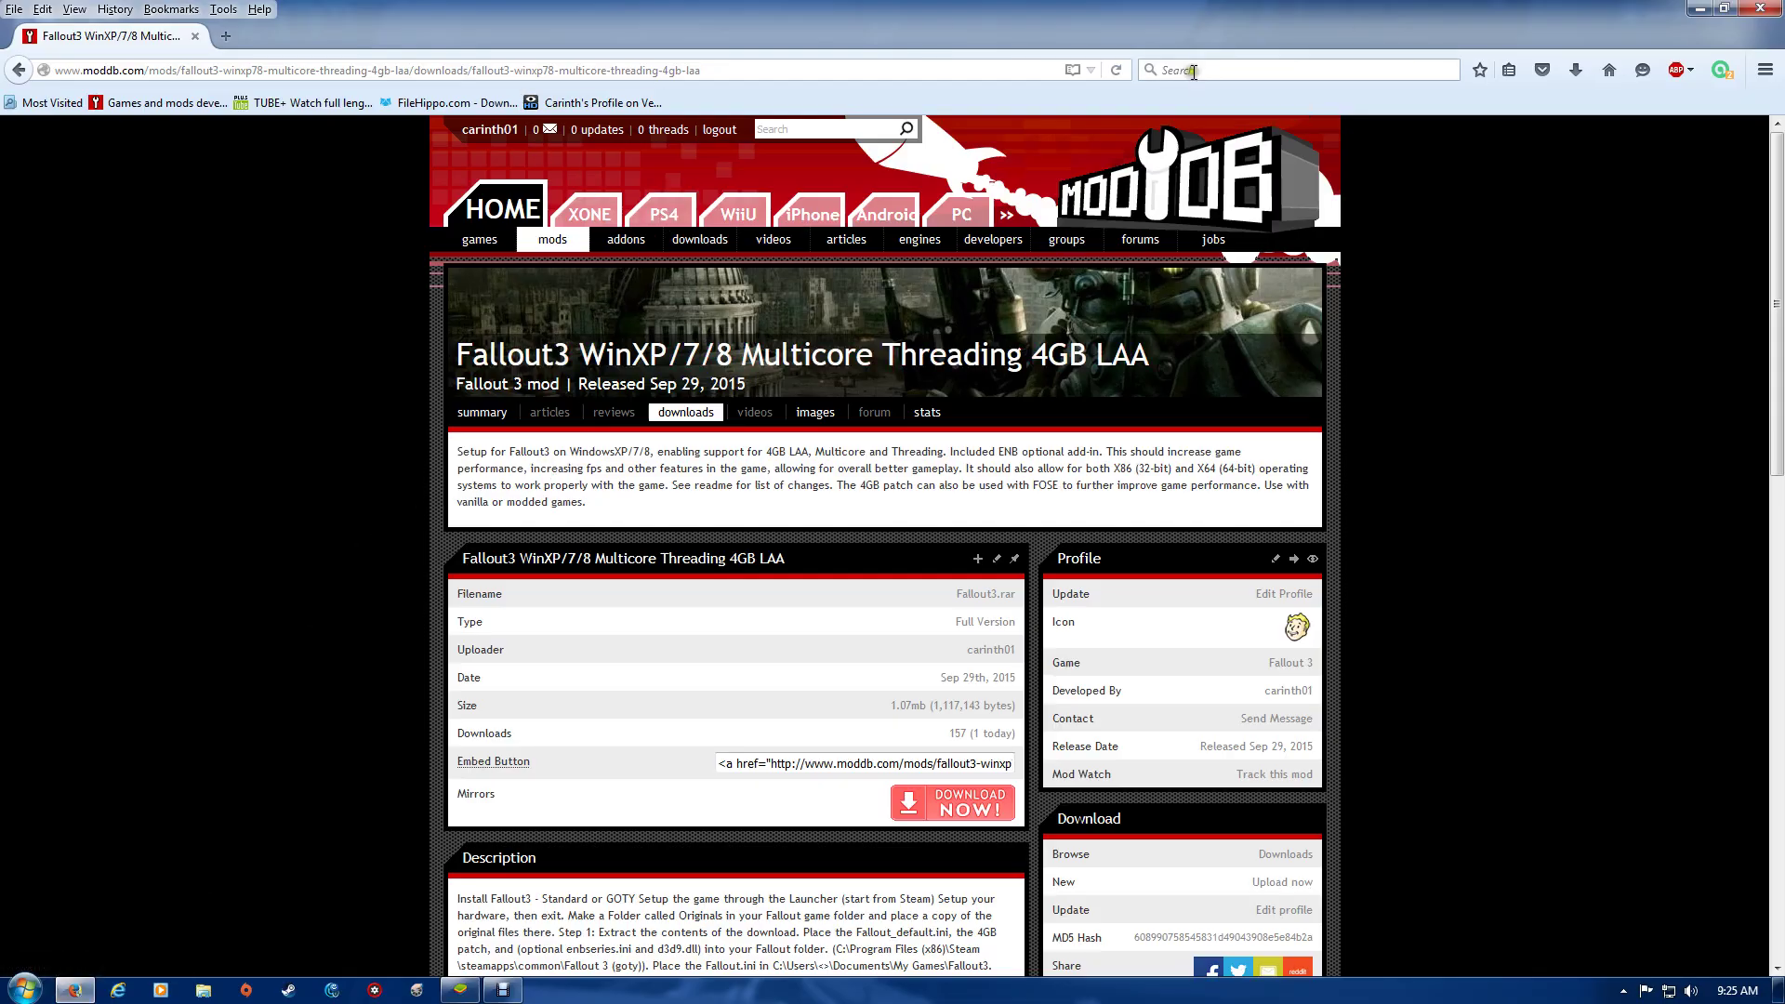
type("moddb")
key("Return")
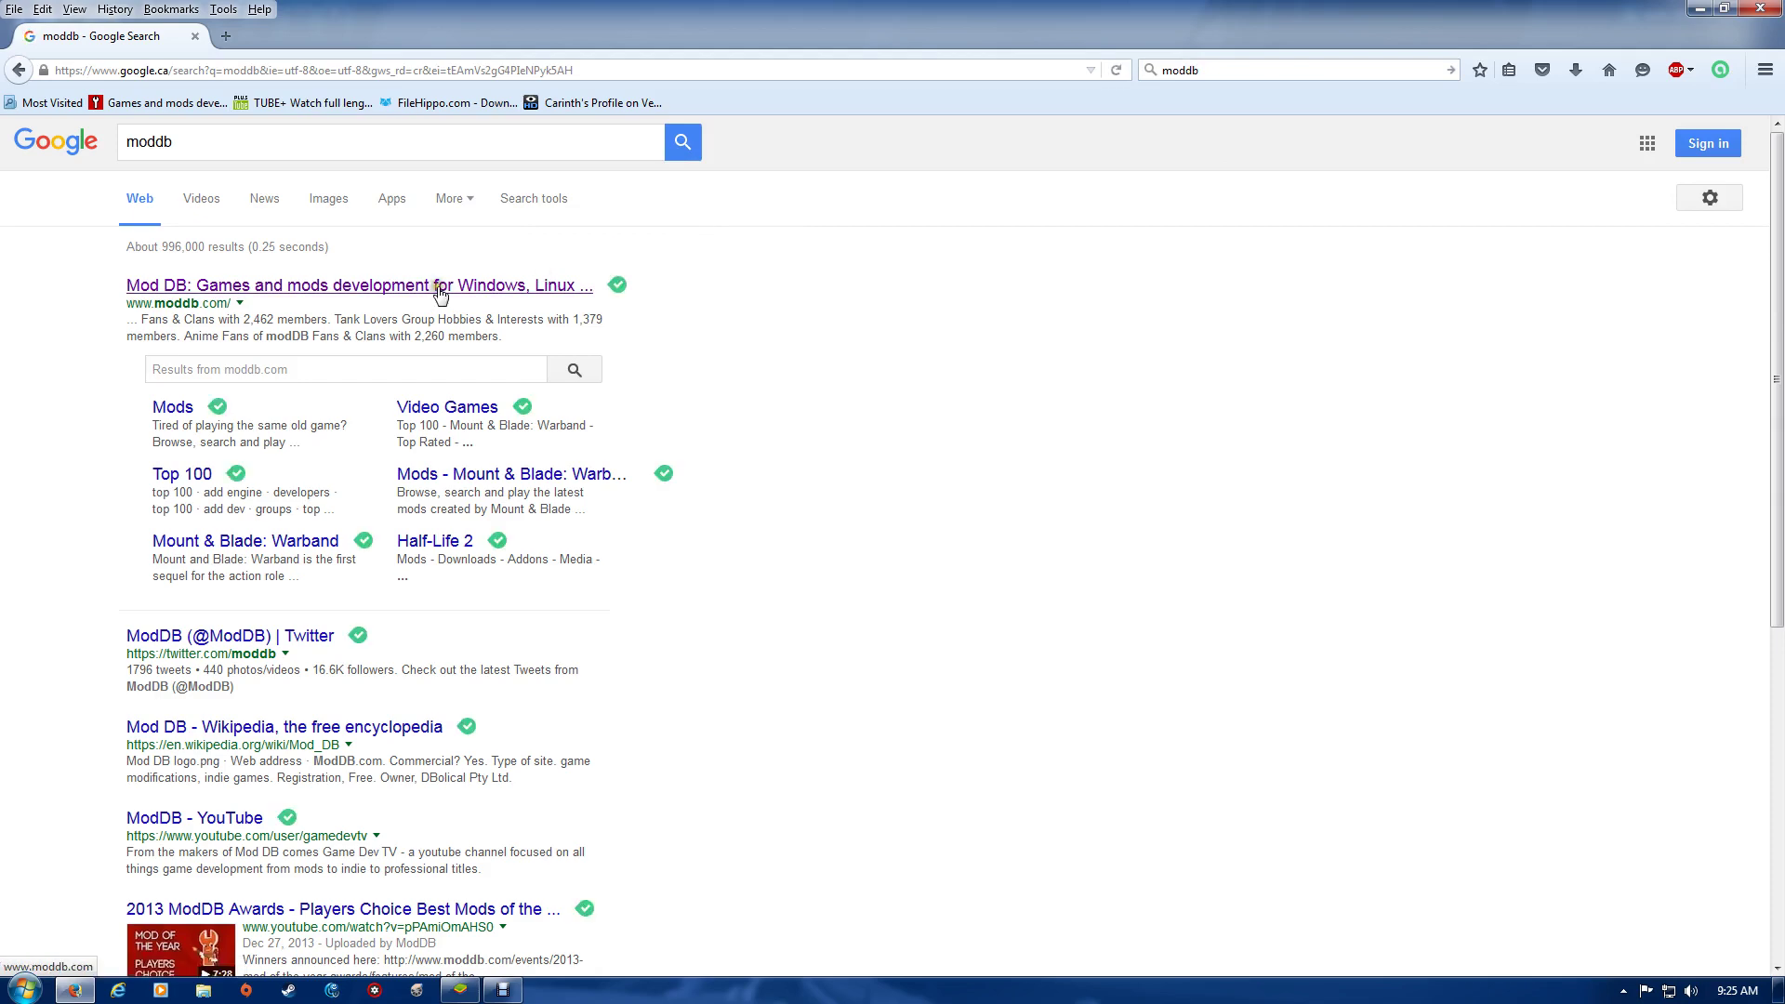
left_click(439, 291)
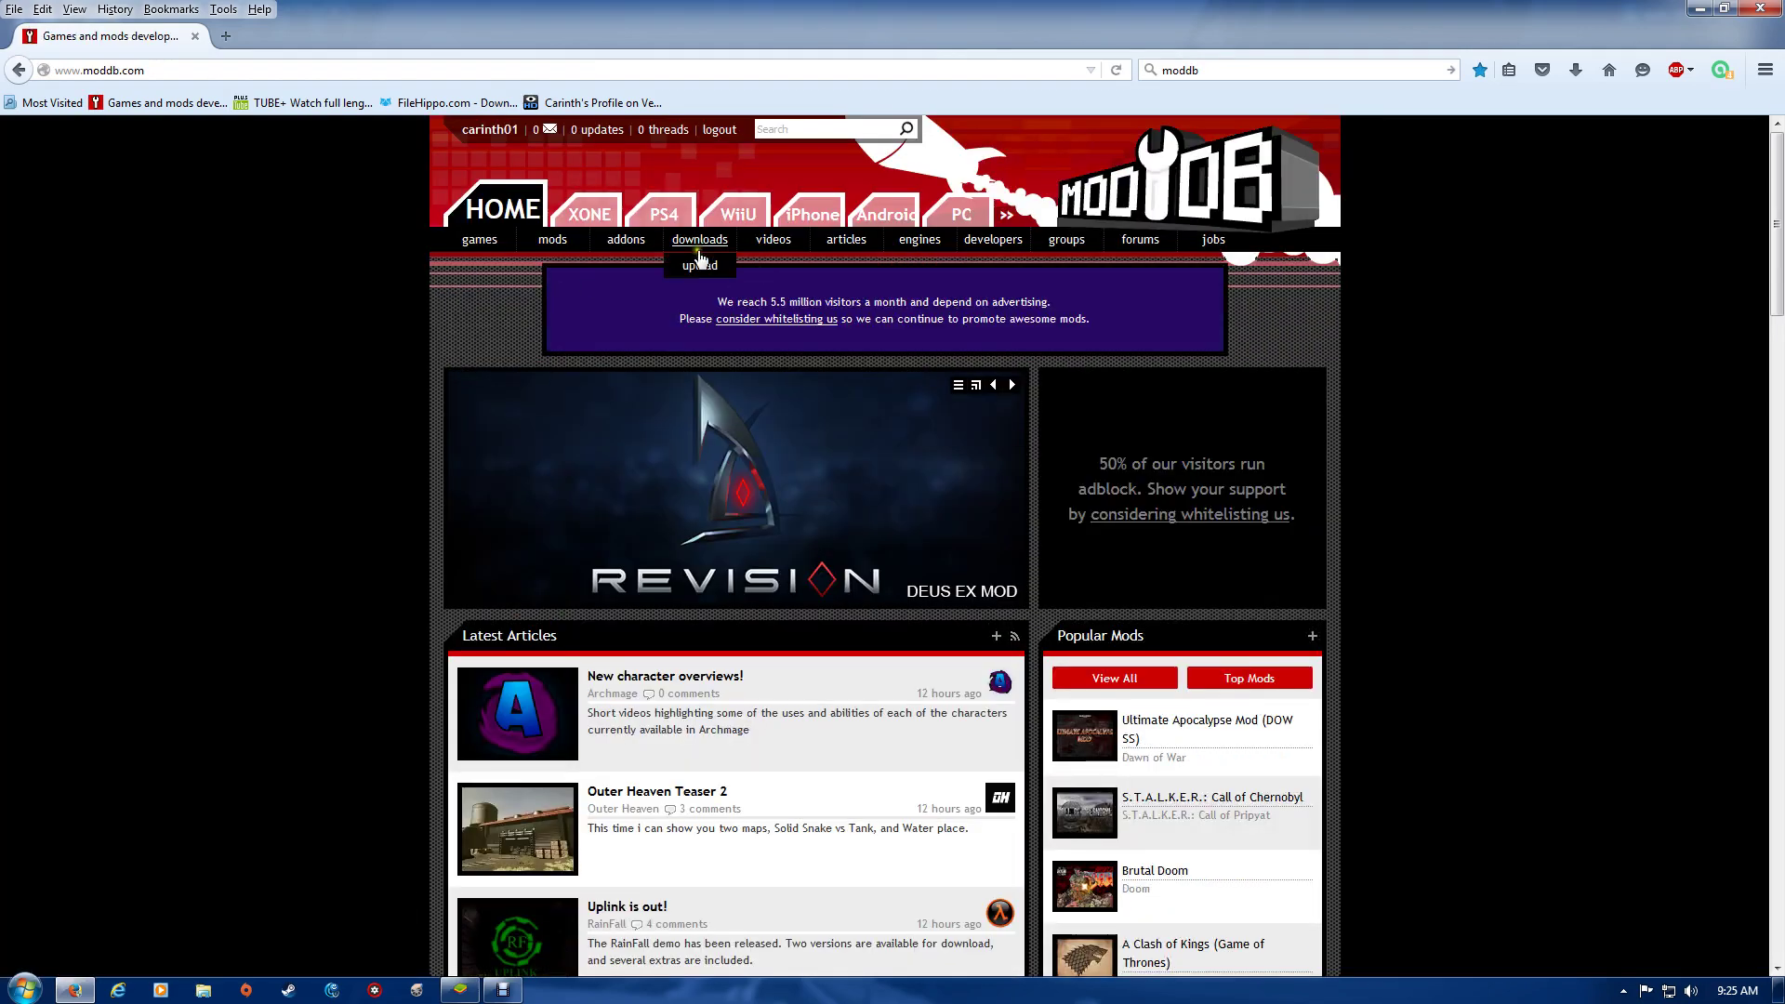
Search ModDB downloads for fallout3 and open the Multicore Threading 4GB LAA mod page
left_click(699, 252)
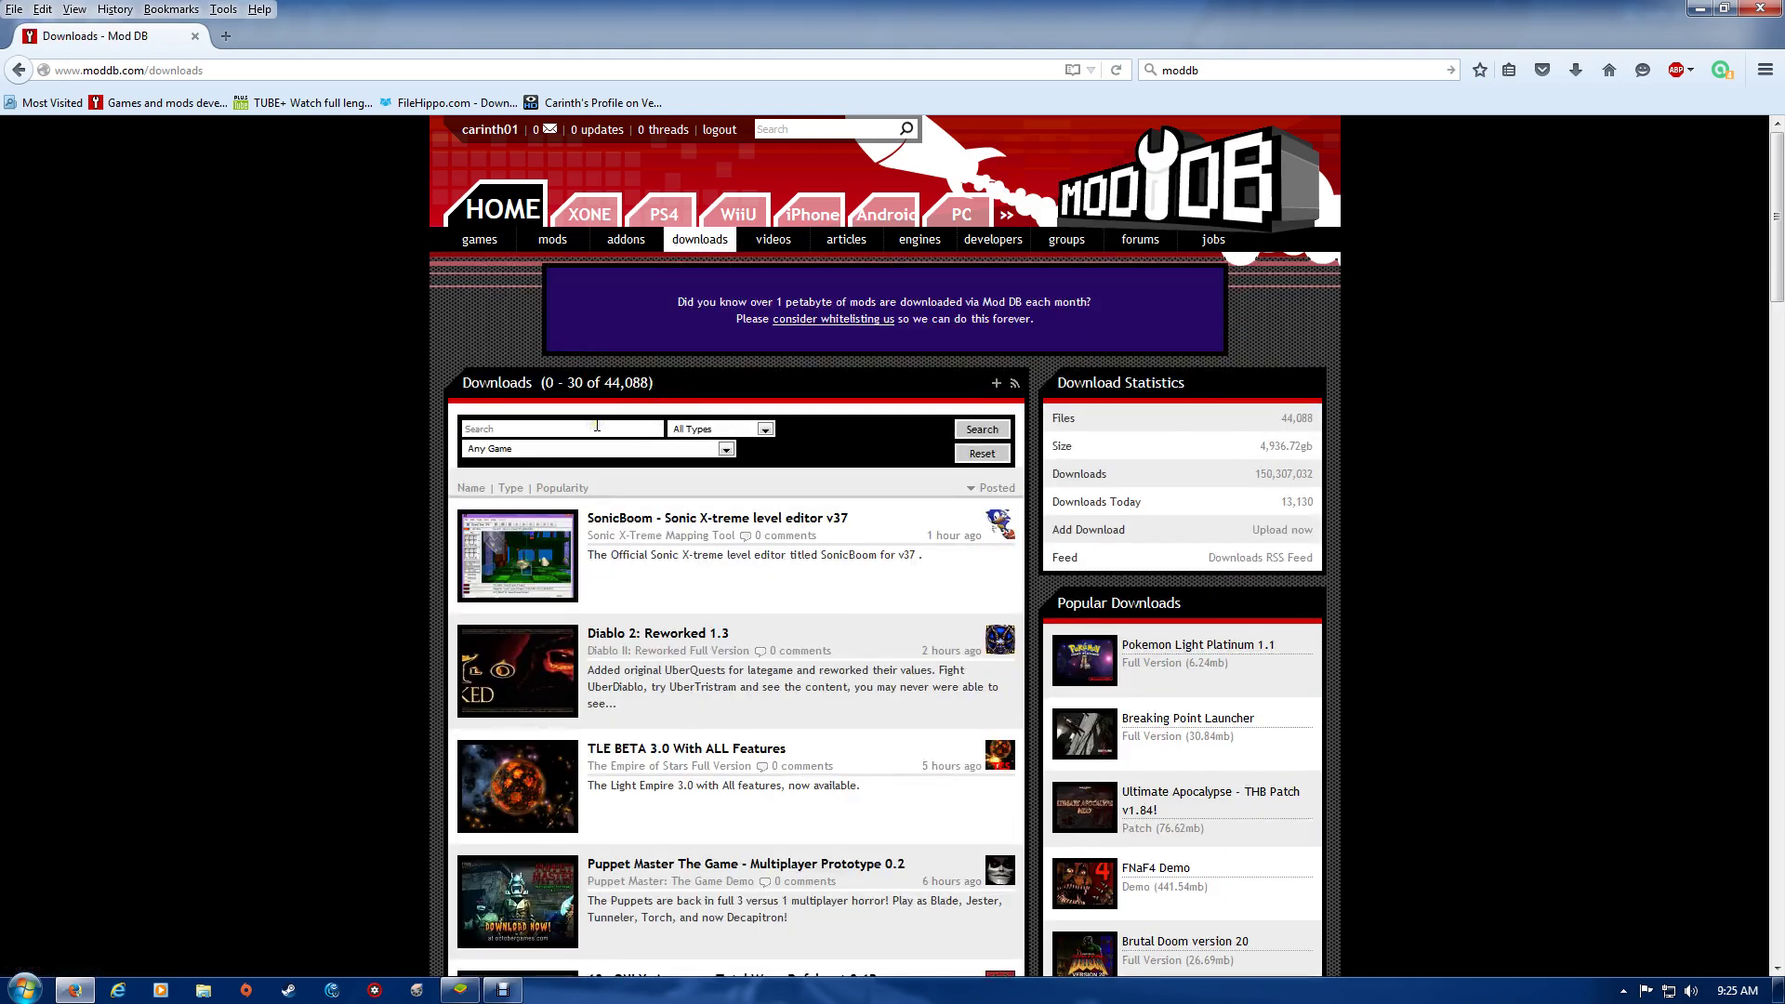
type("fallout")
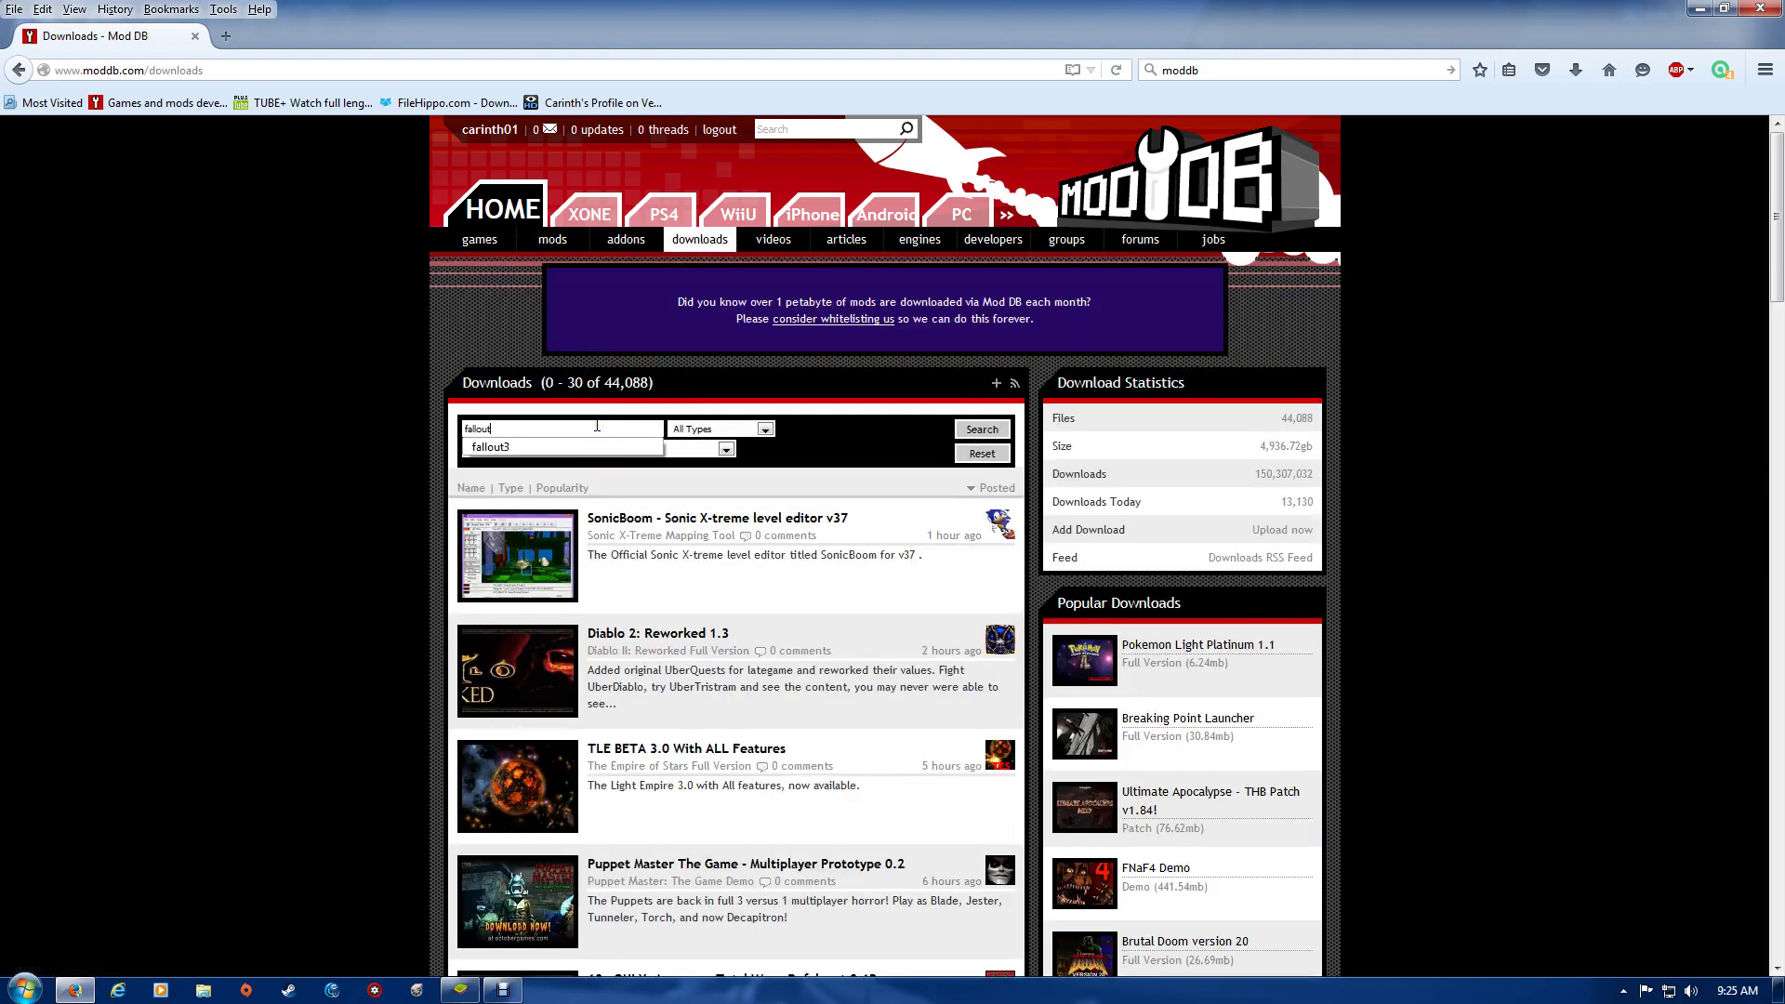
type("3")
key("Return")
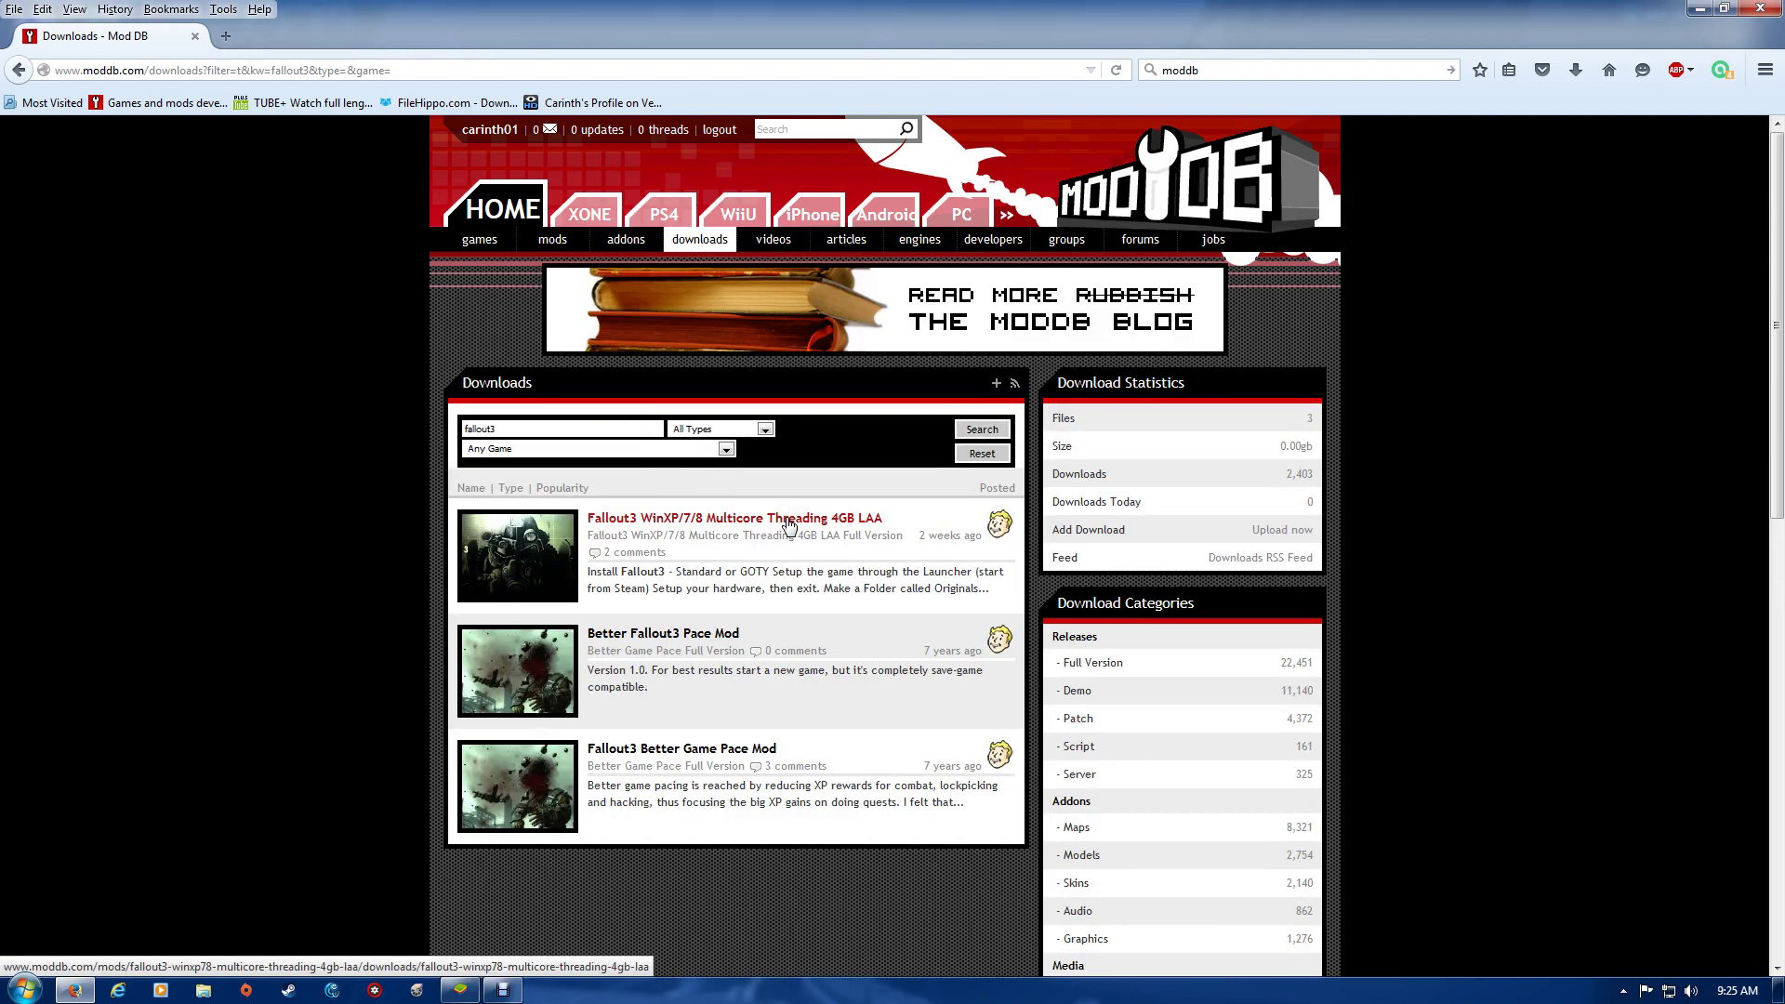
left_click(787, 526)
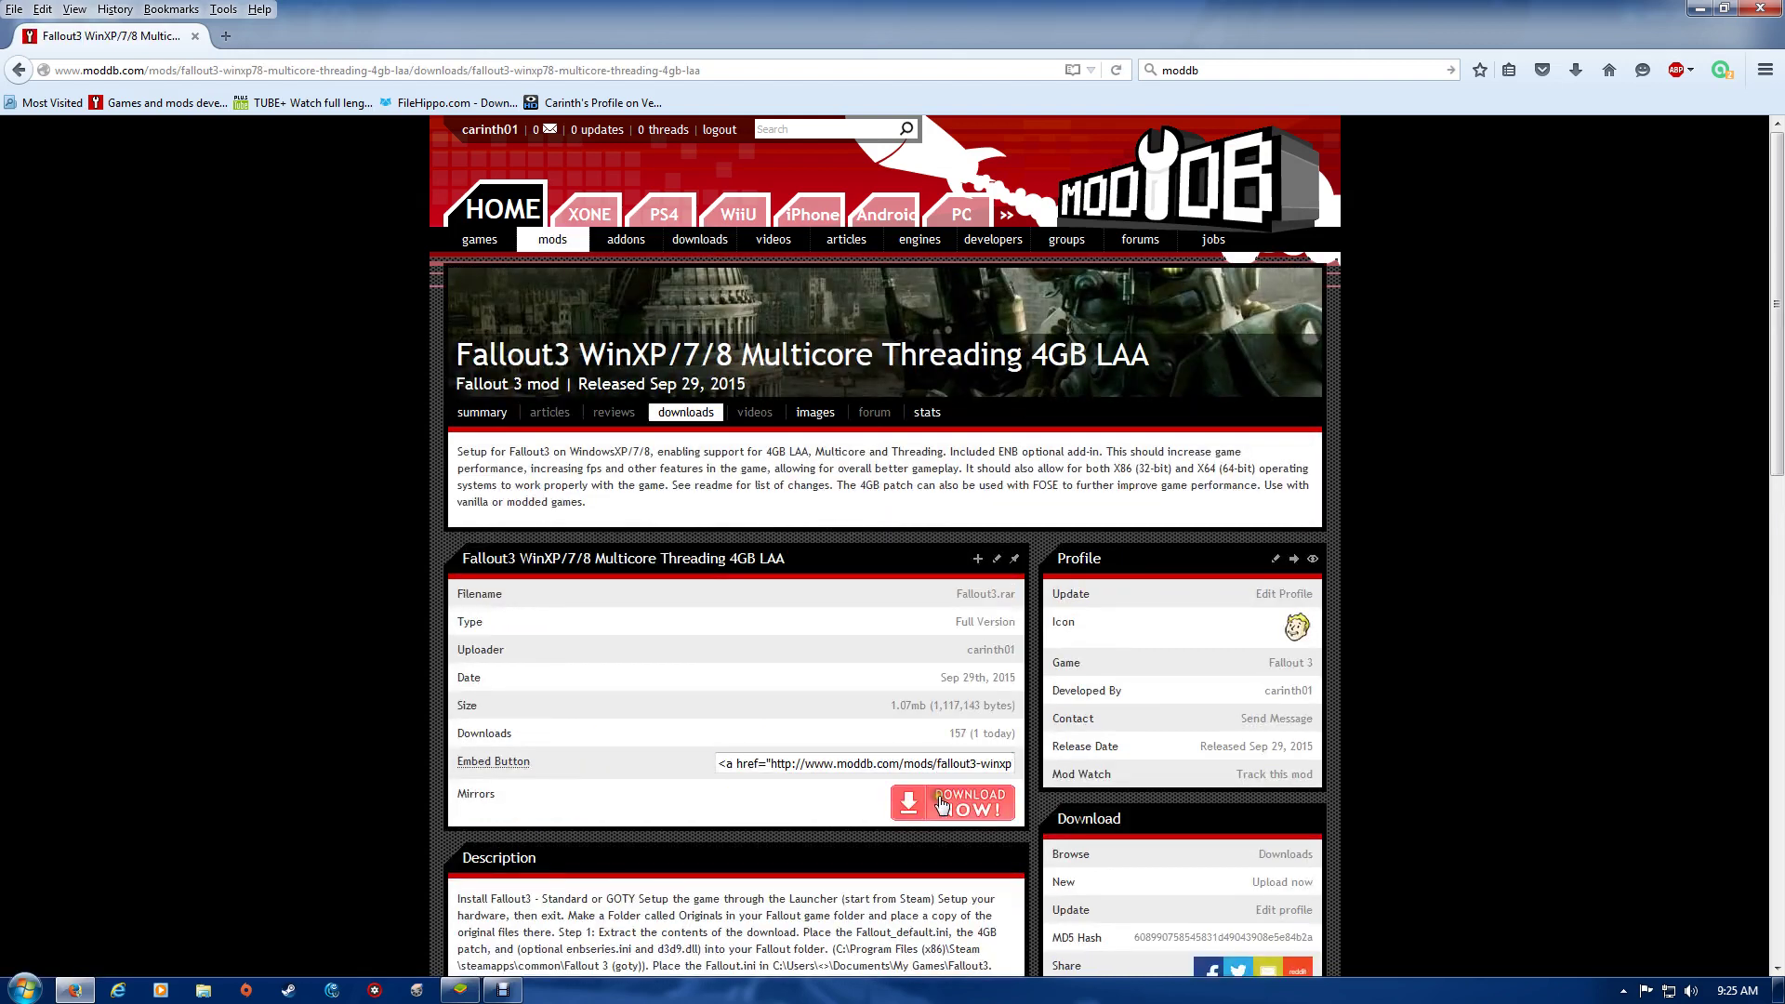
Open the desktop's Fallout3.rar in WinRAR, past the trial notice, into its Fallout3 folder
left_click(1699, 9)
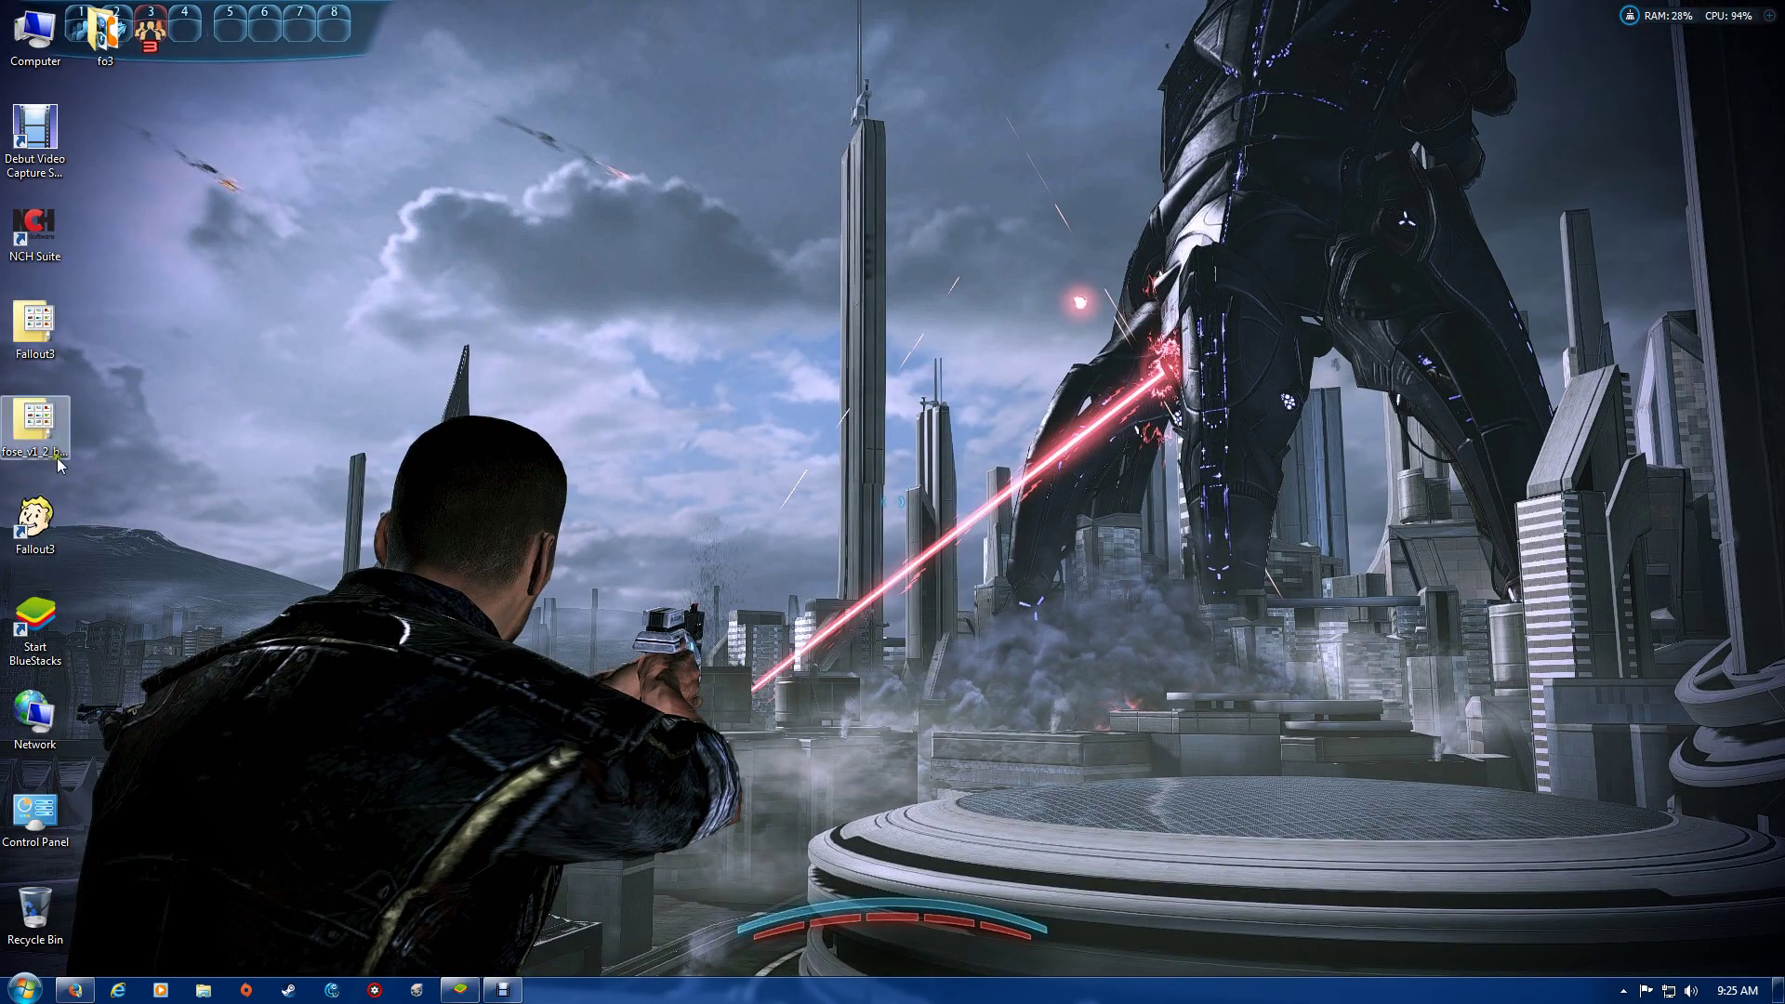
left_click(42, 320)
double_click(42, 321)
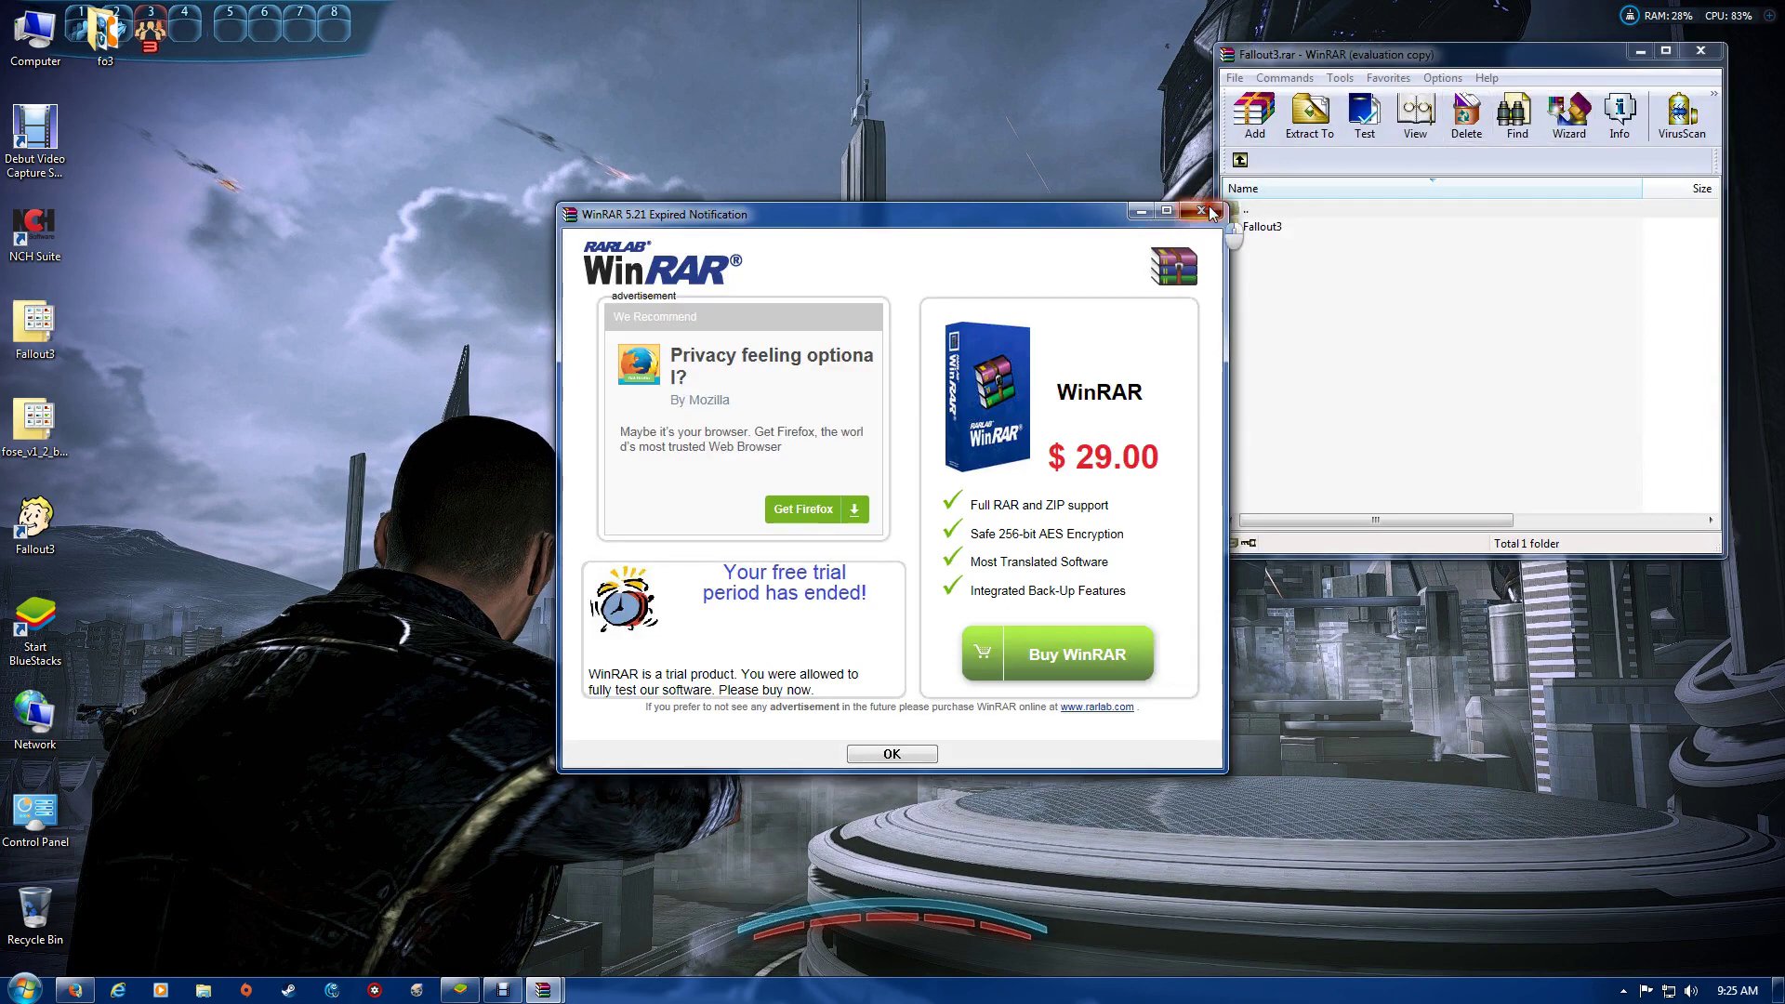
left_click(1202, 210)
double_click(1256, 228)
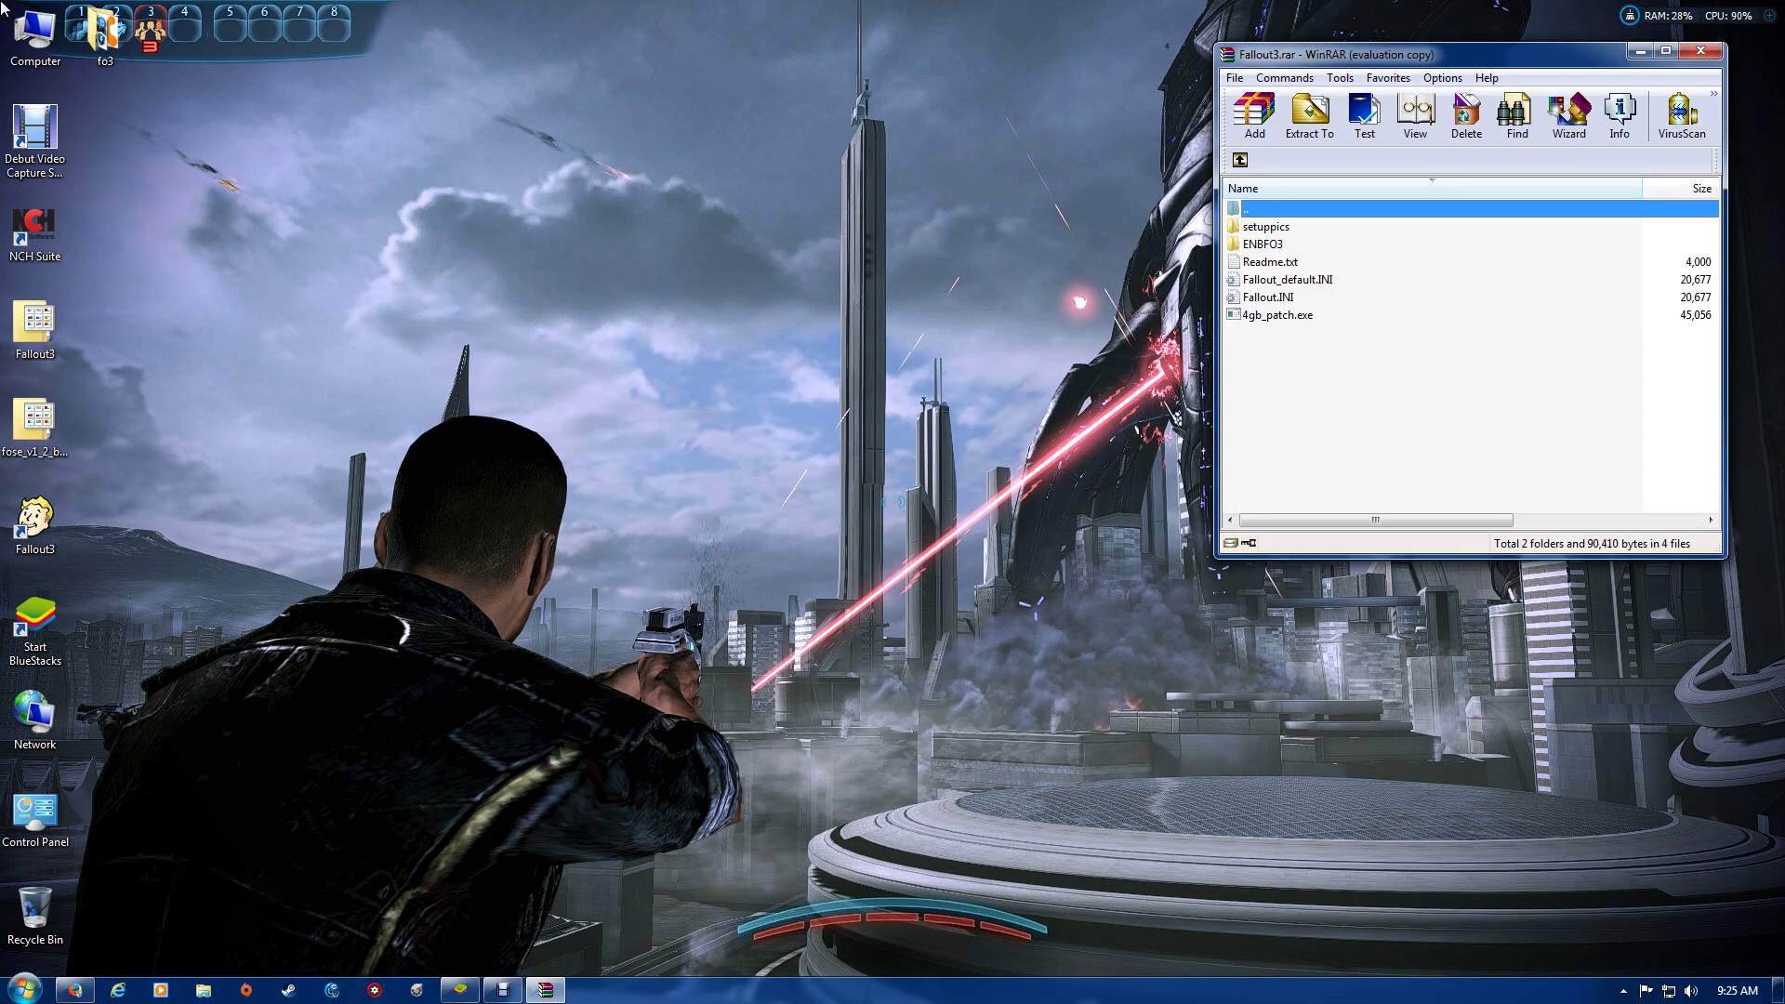
Browse to C:\Program Files (x86)\Steam\steamapps\common\Fallout 3 goty\originals
double_click(43, 37)
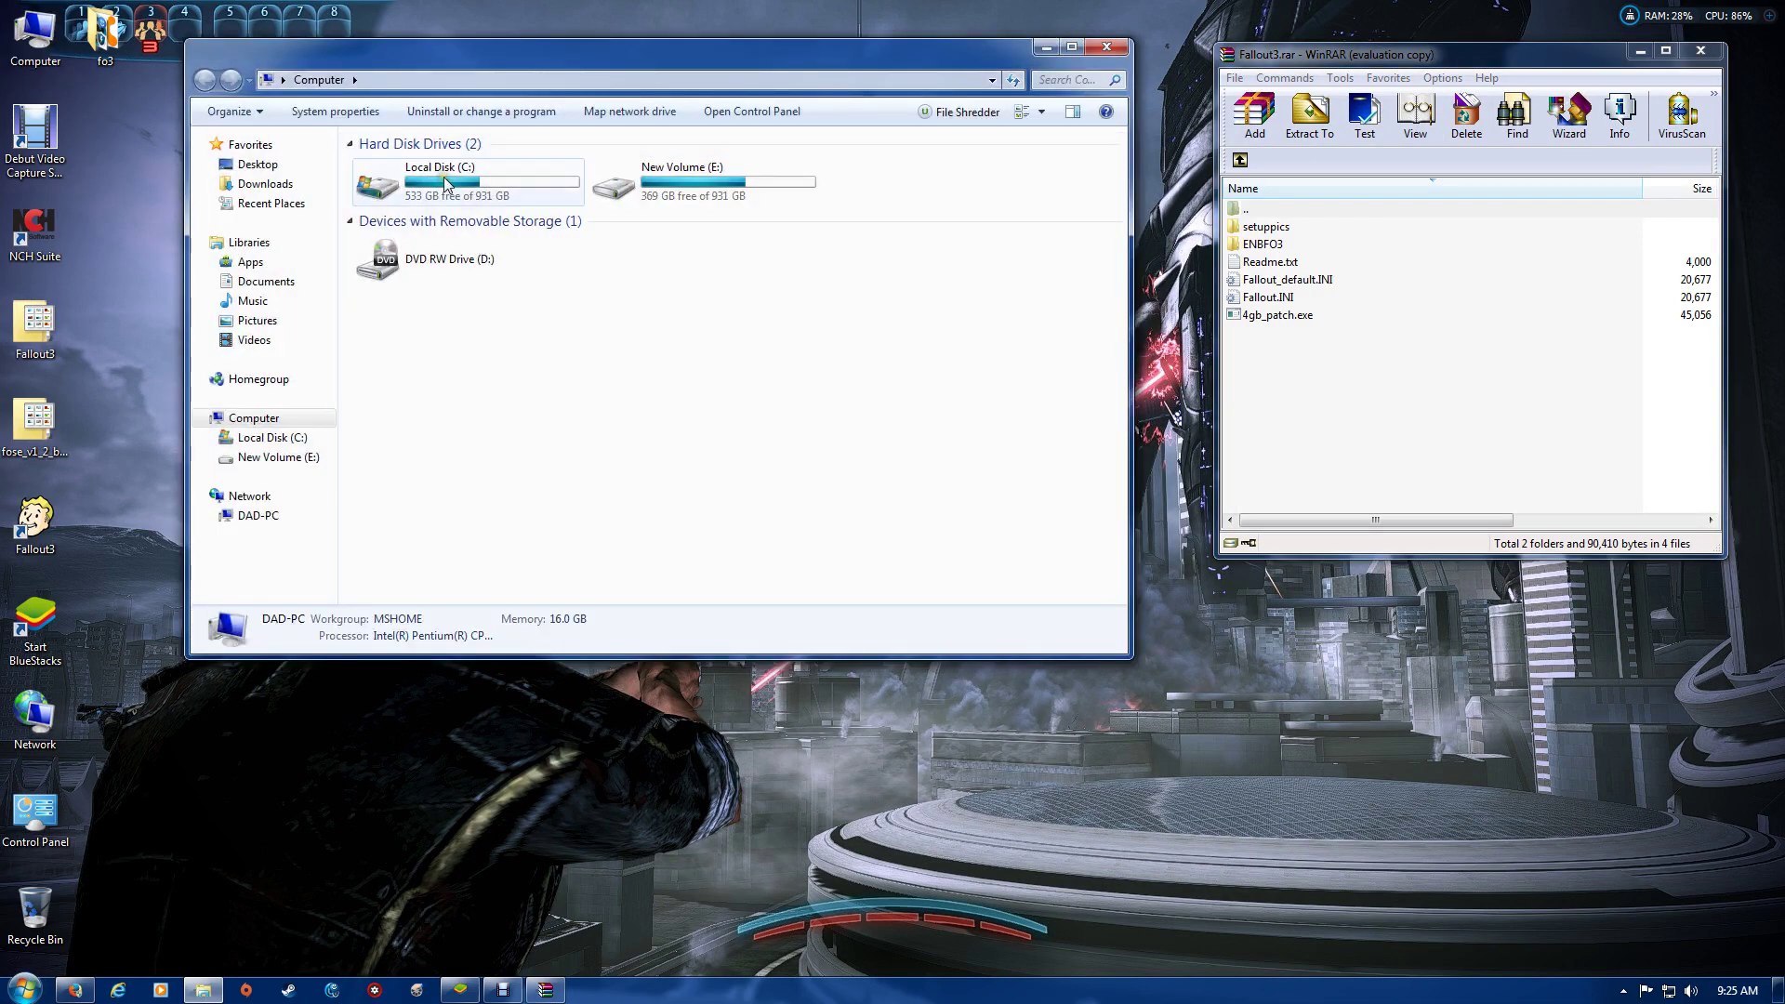
double_click(446, 184)
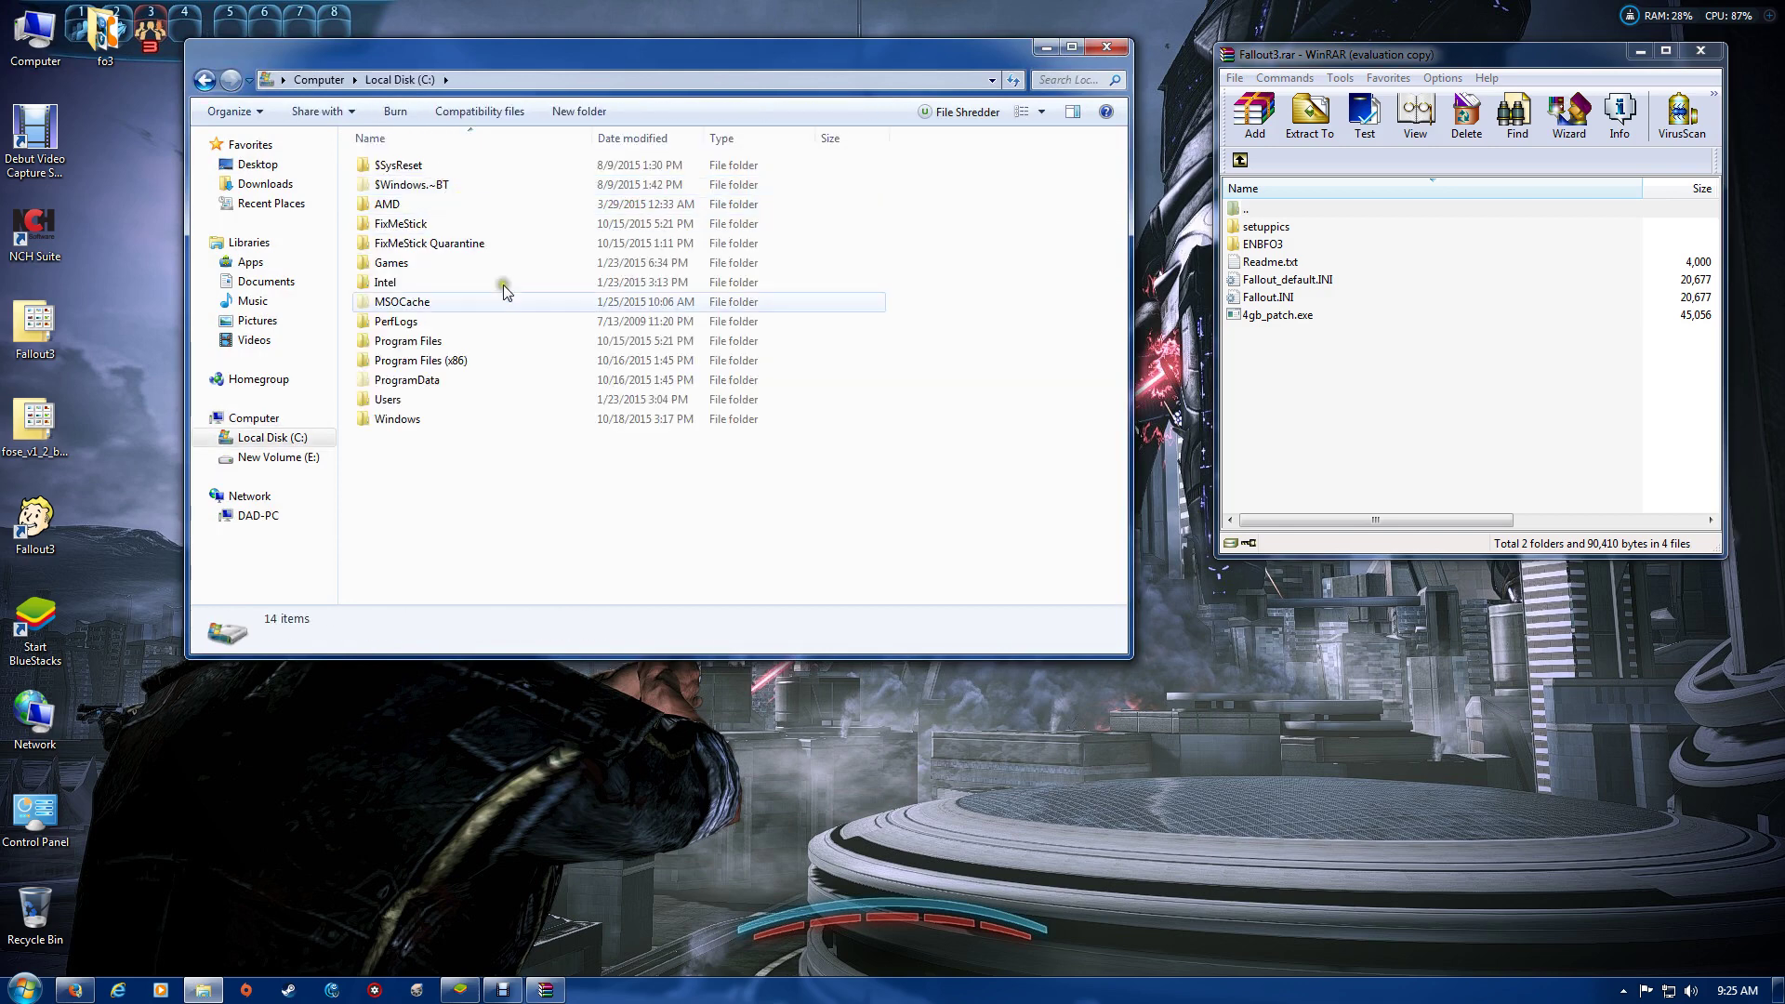
double_click(463, 361)
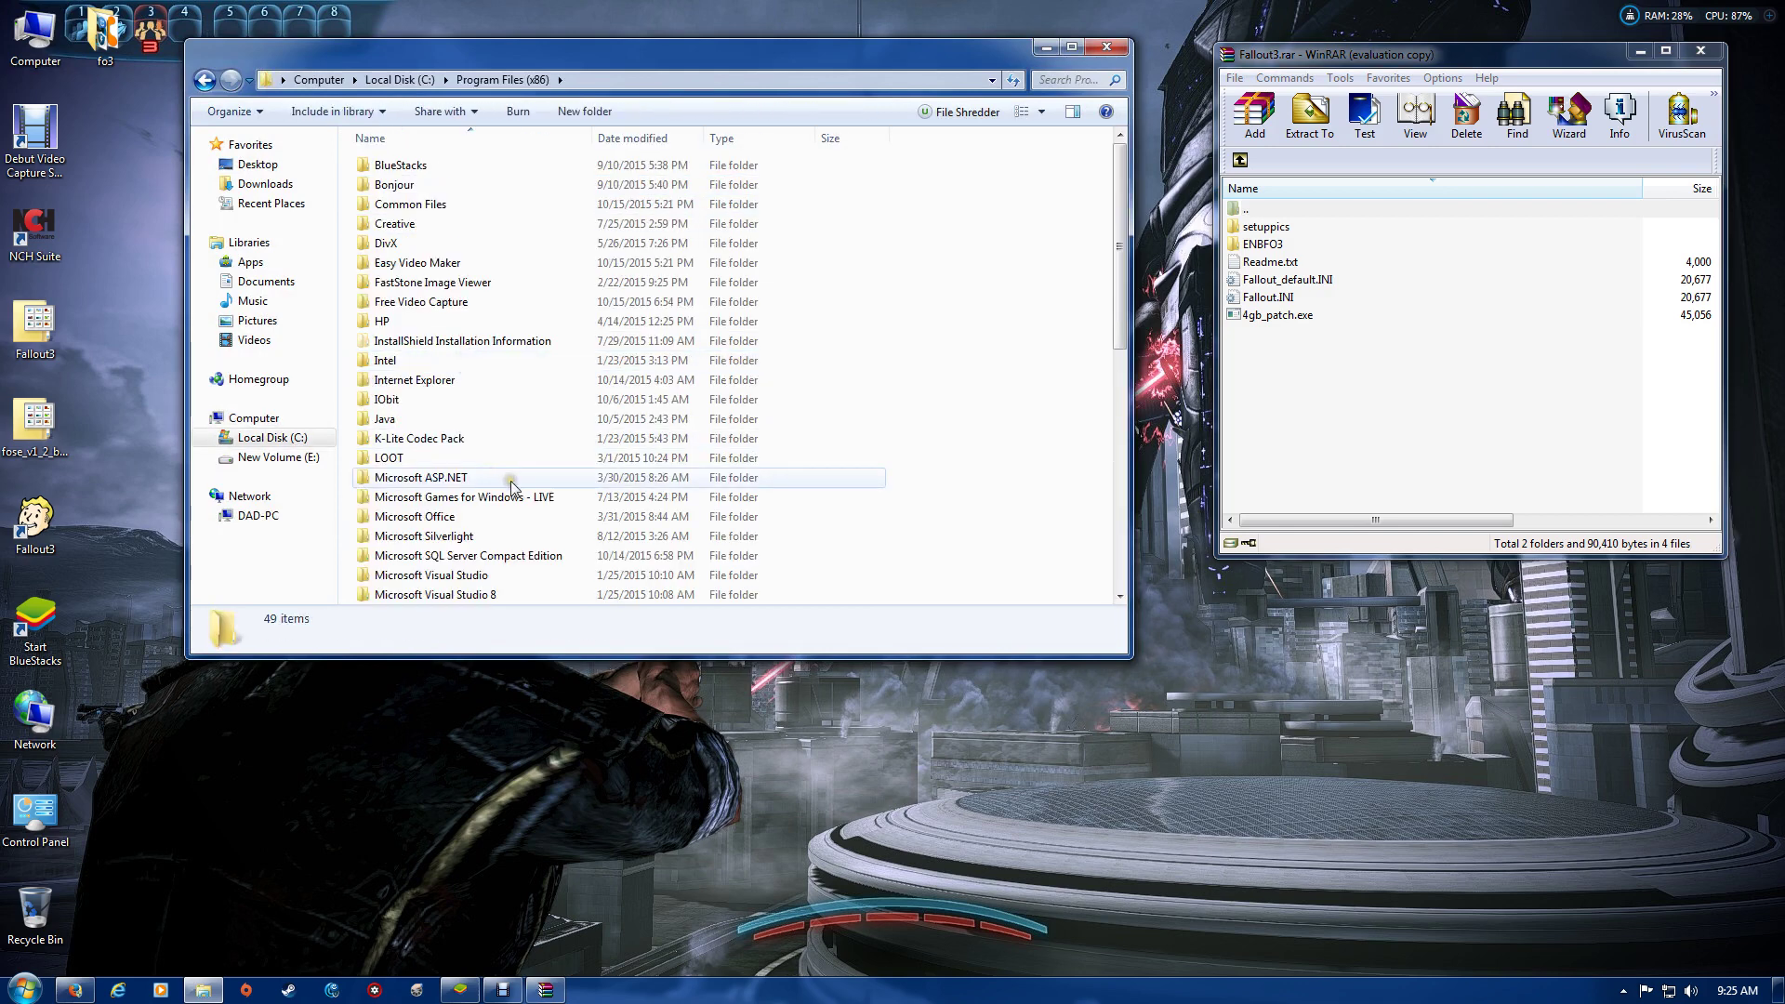
scroll(500, 504, "down", 3)
scroll(502, 507, "down", 3)
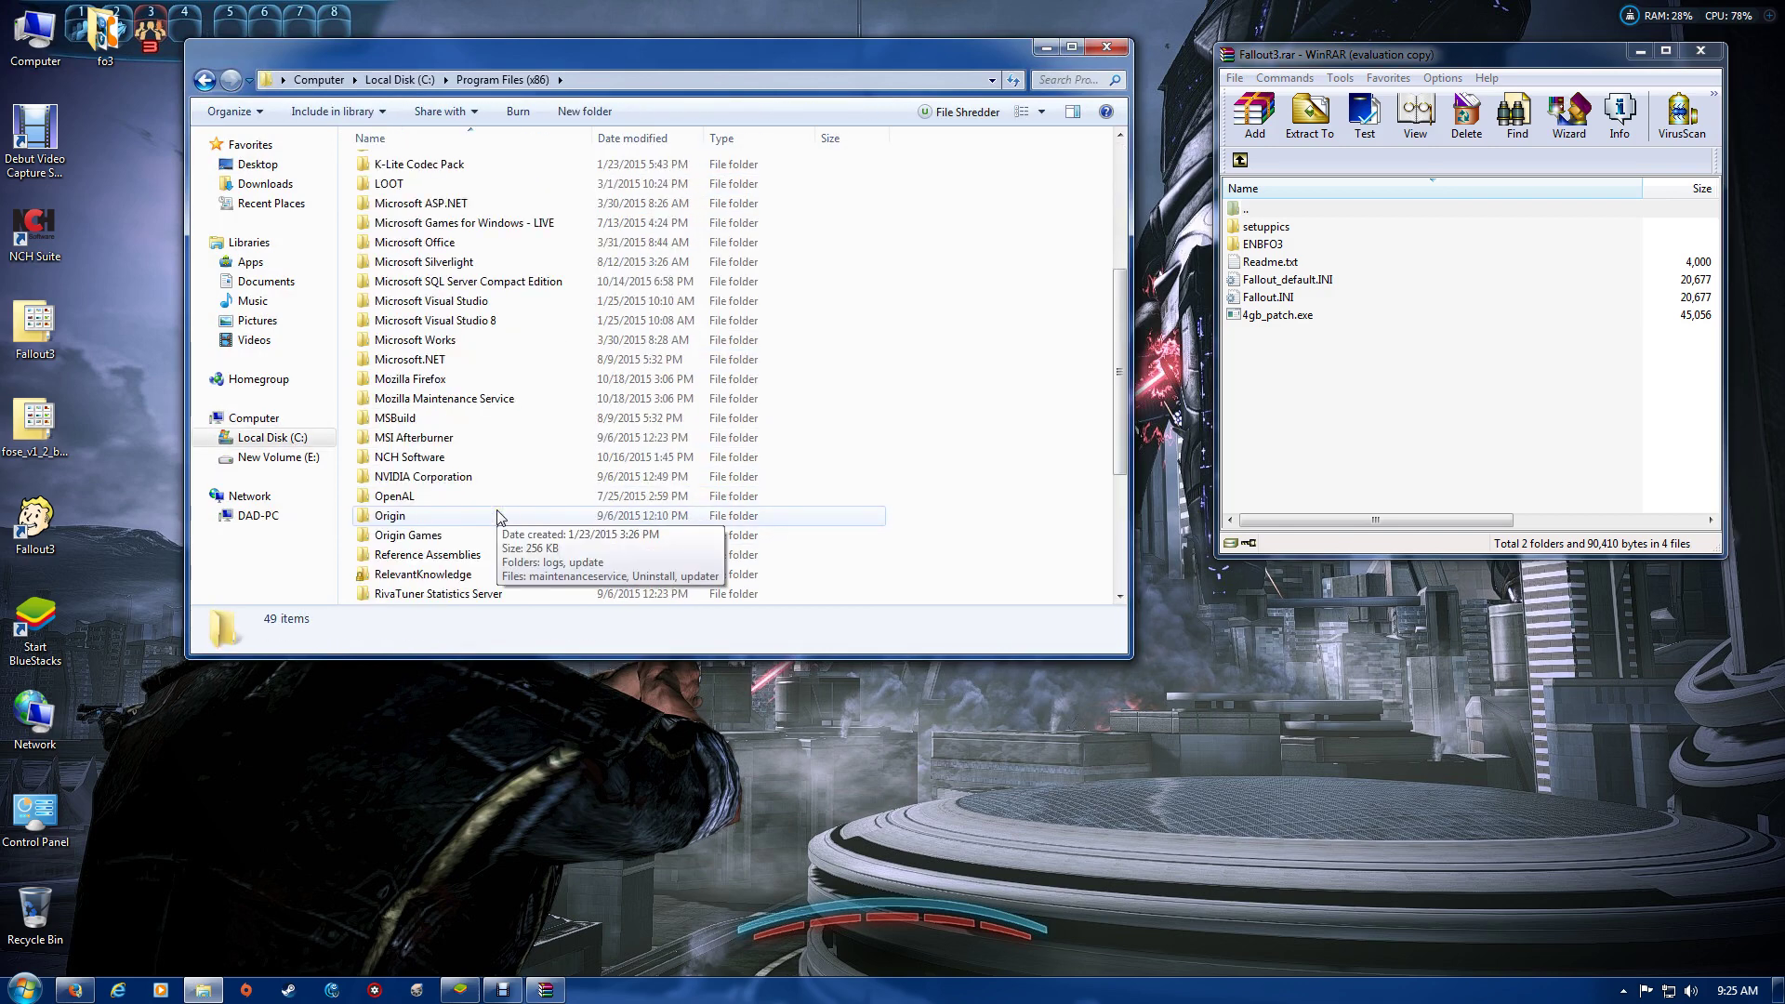
double_click(460, 558)
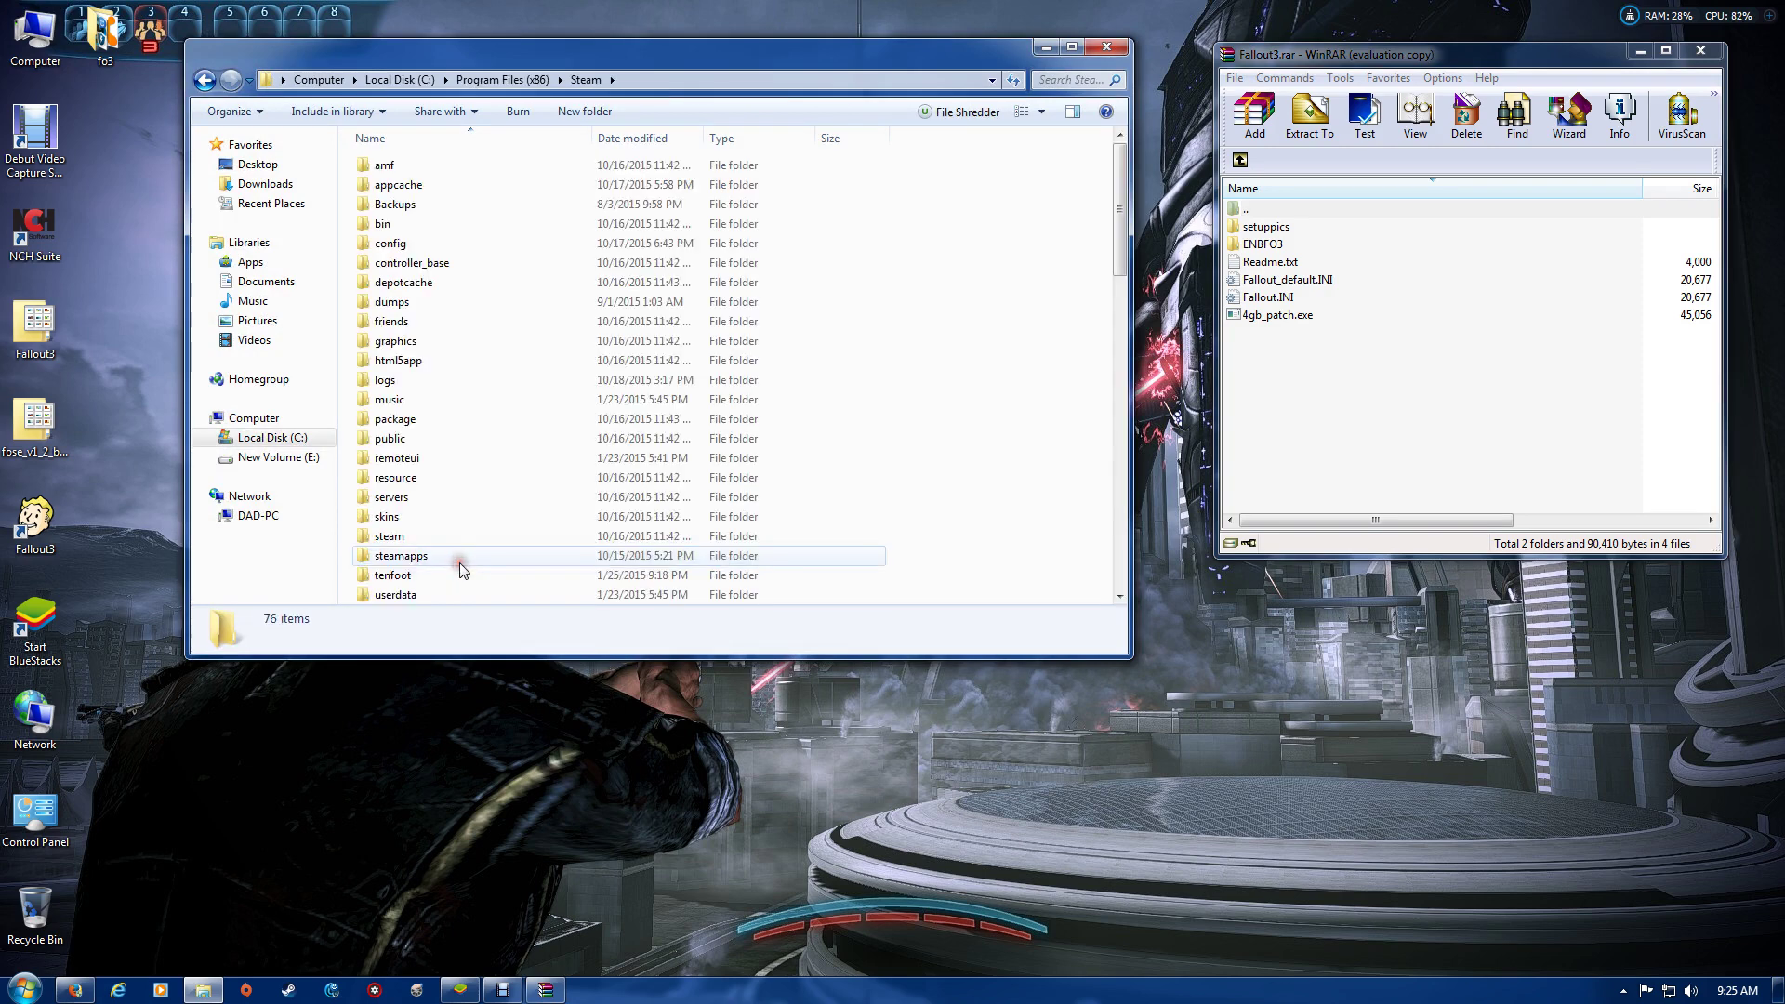
double_click(460, 558)
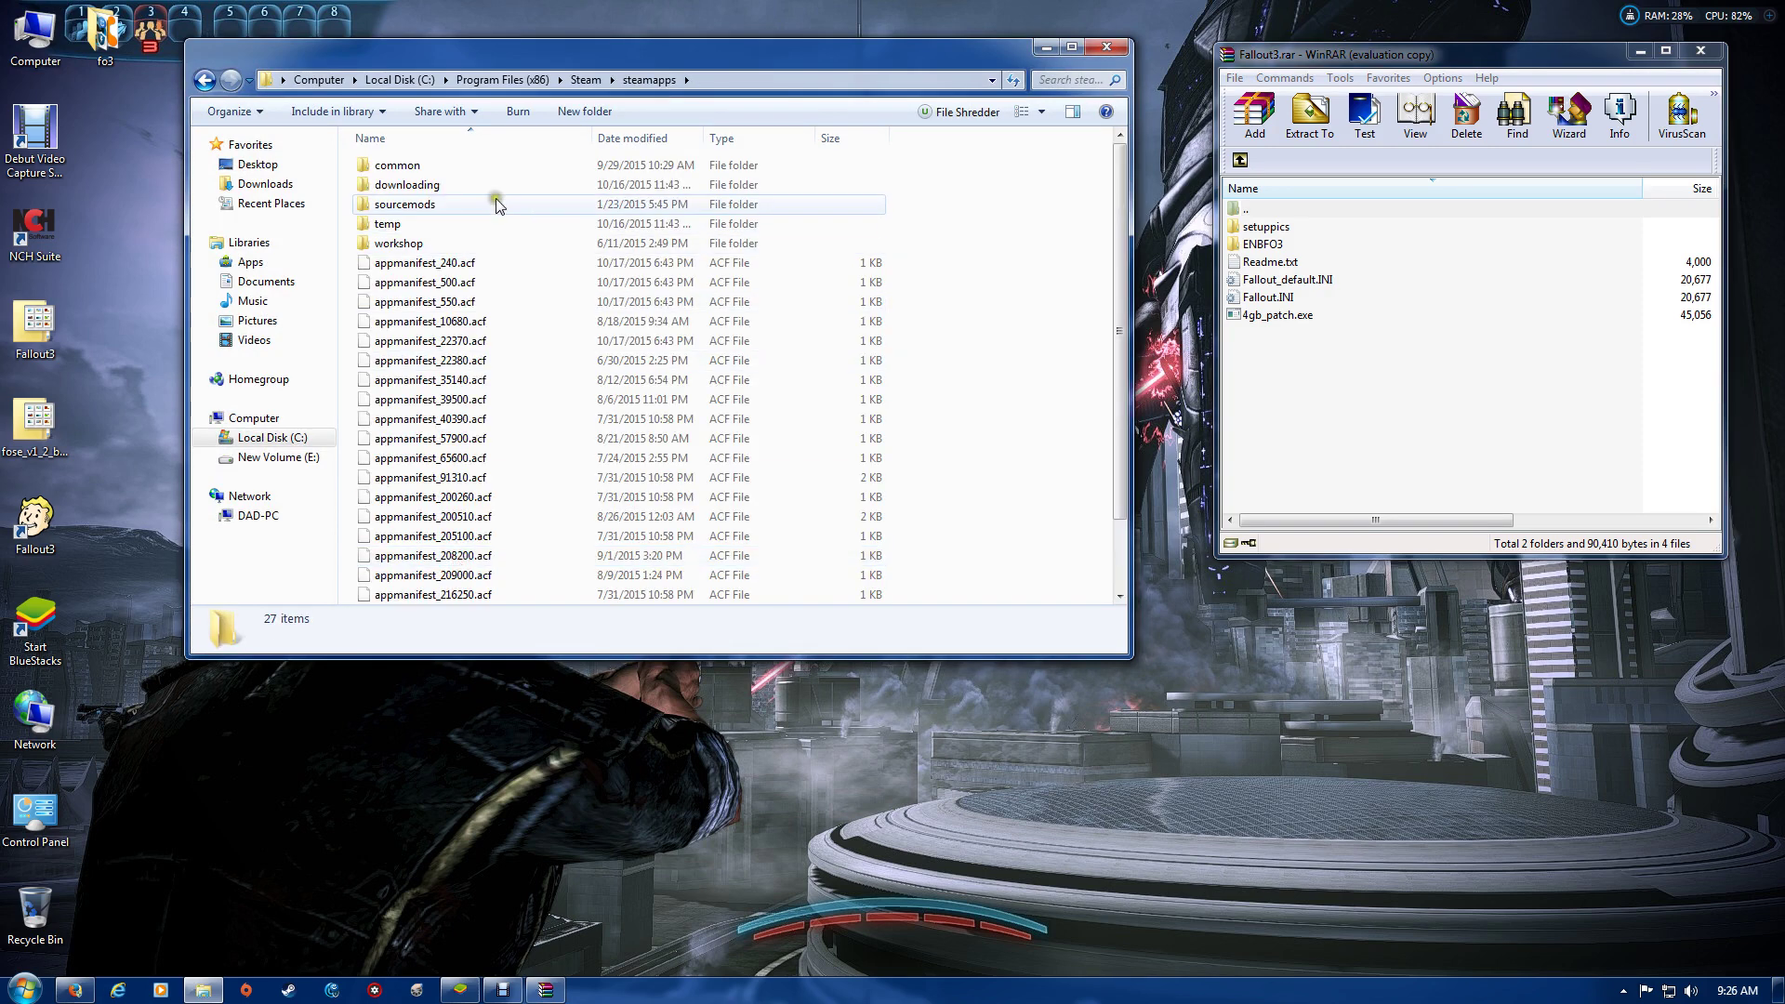
double_click(461, 168)
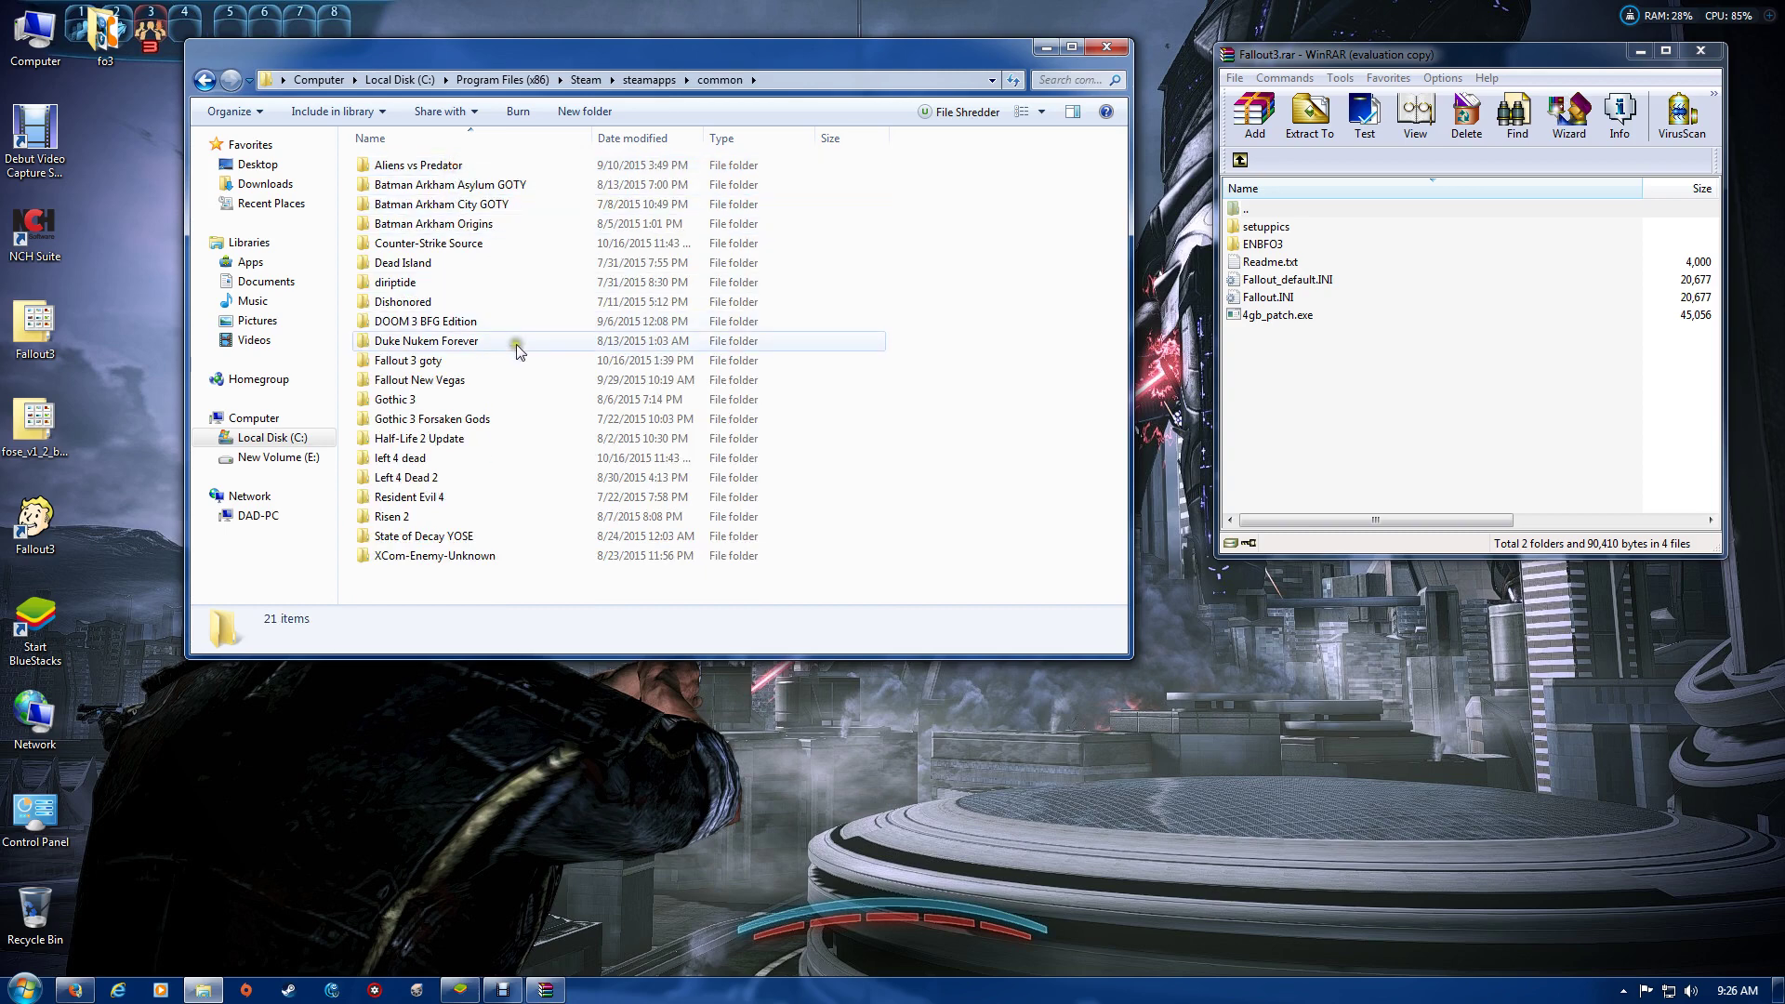
double_click(444, 363)
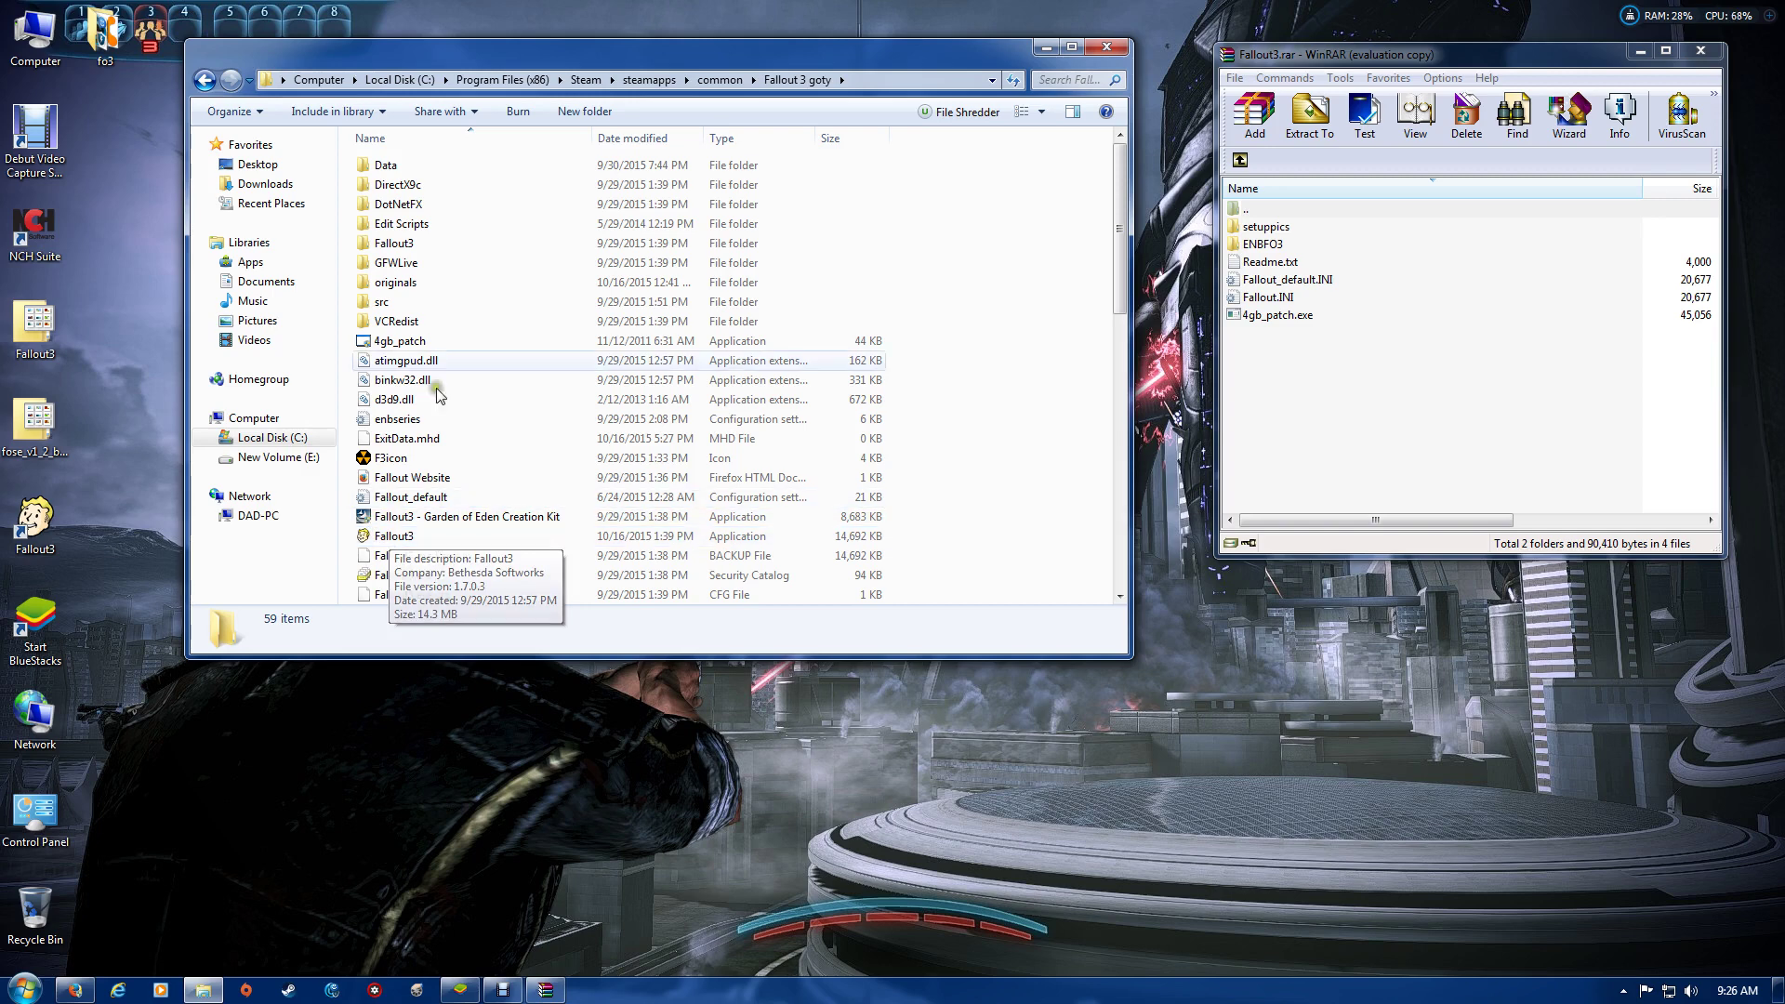
double_click(395, 283)
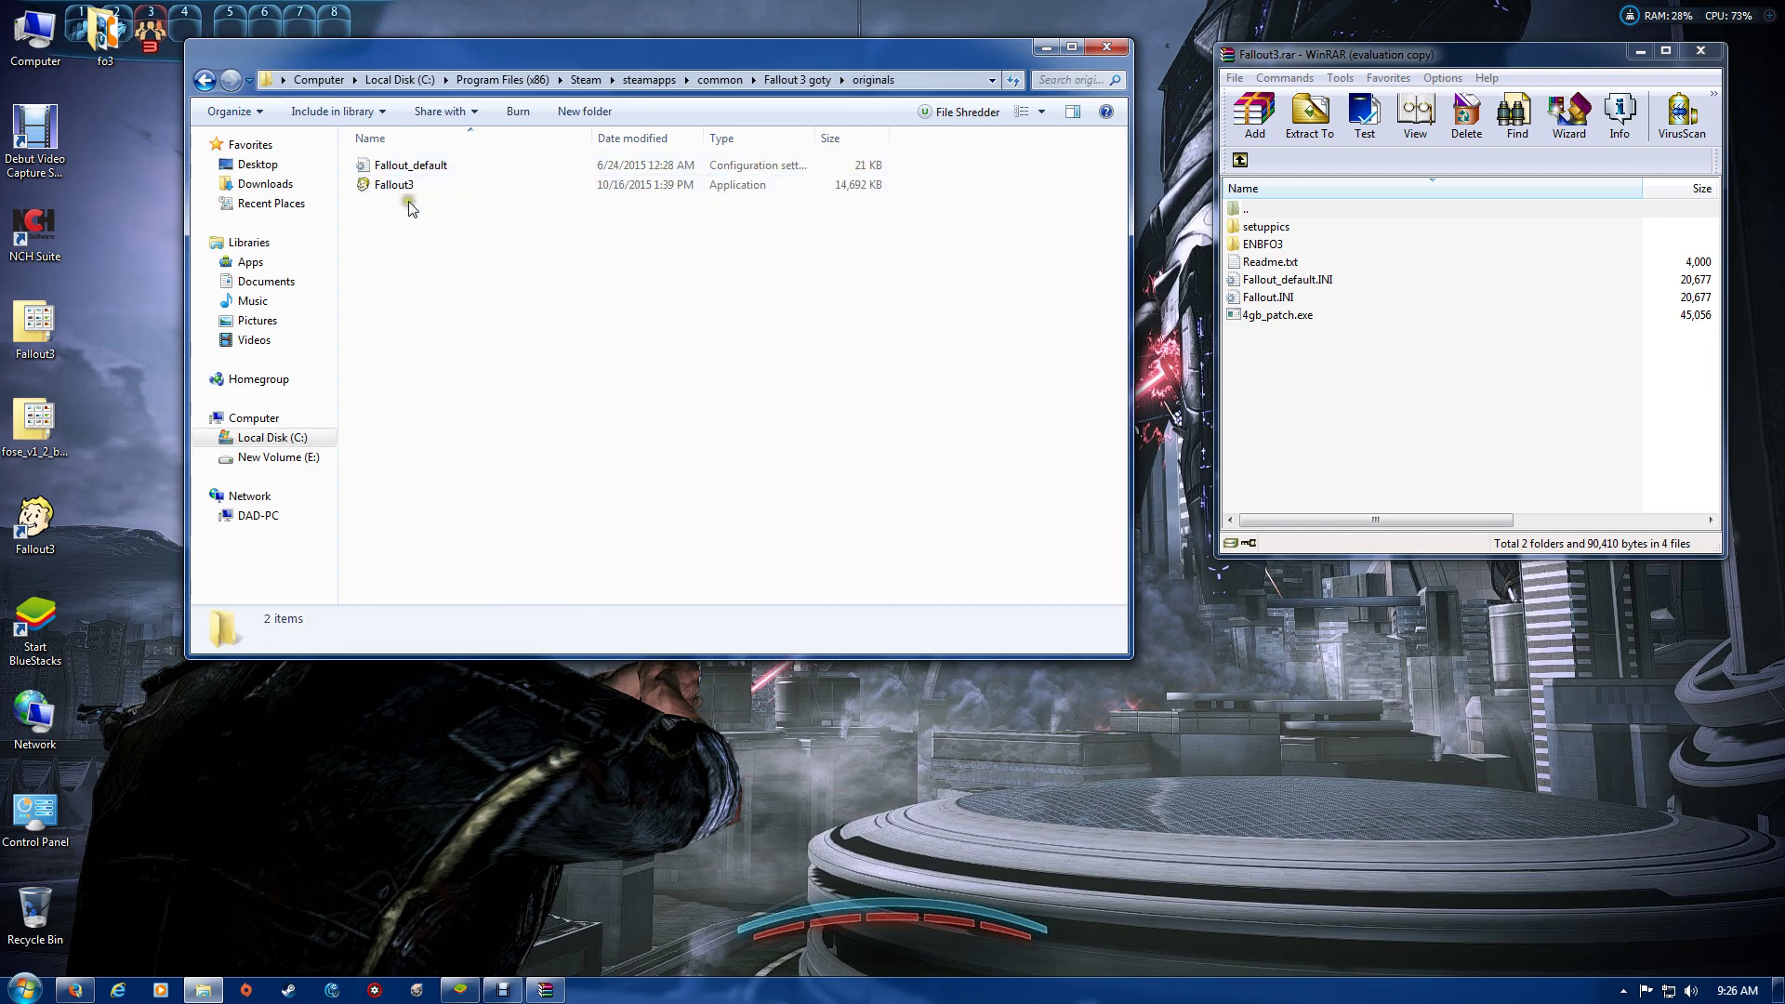
Move Fallout_default.INI and 4gb_patch.exe into the Fallout 3 goty folder, replacing existing copies
left_click(205, 80)
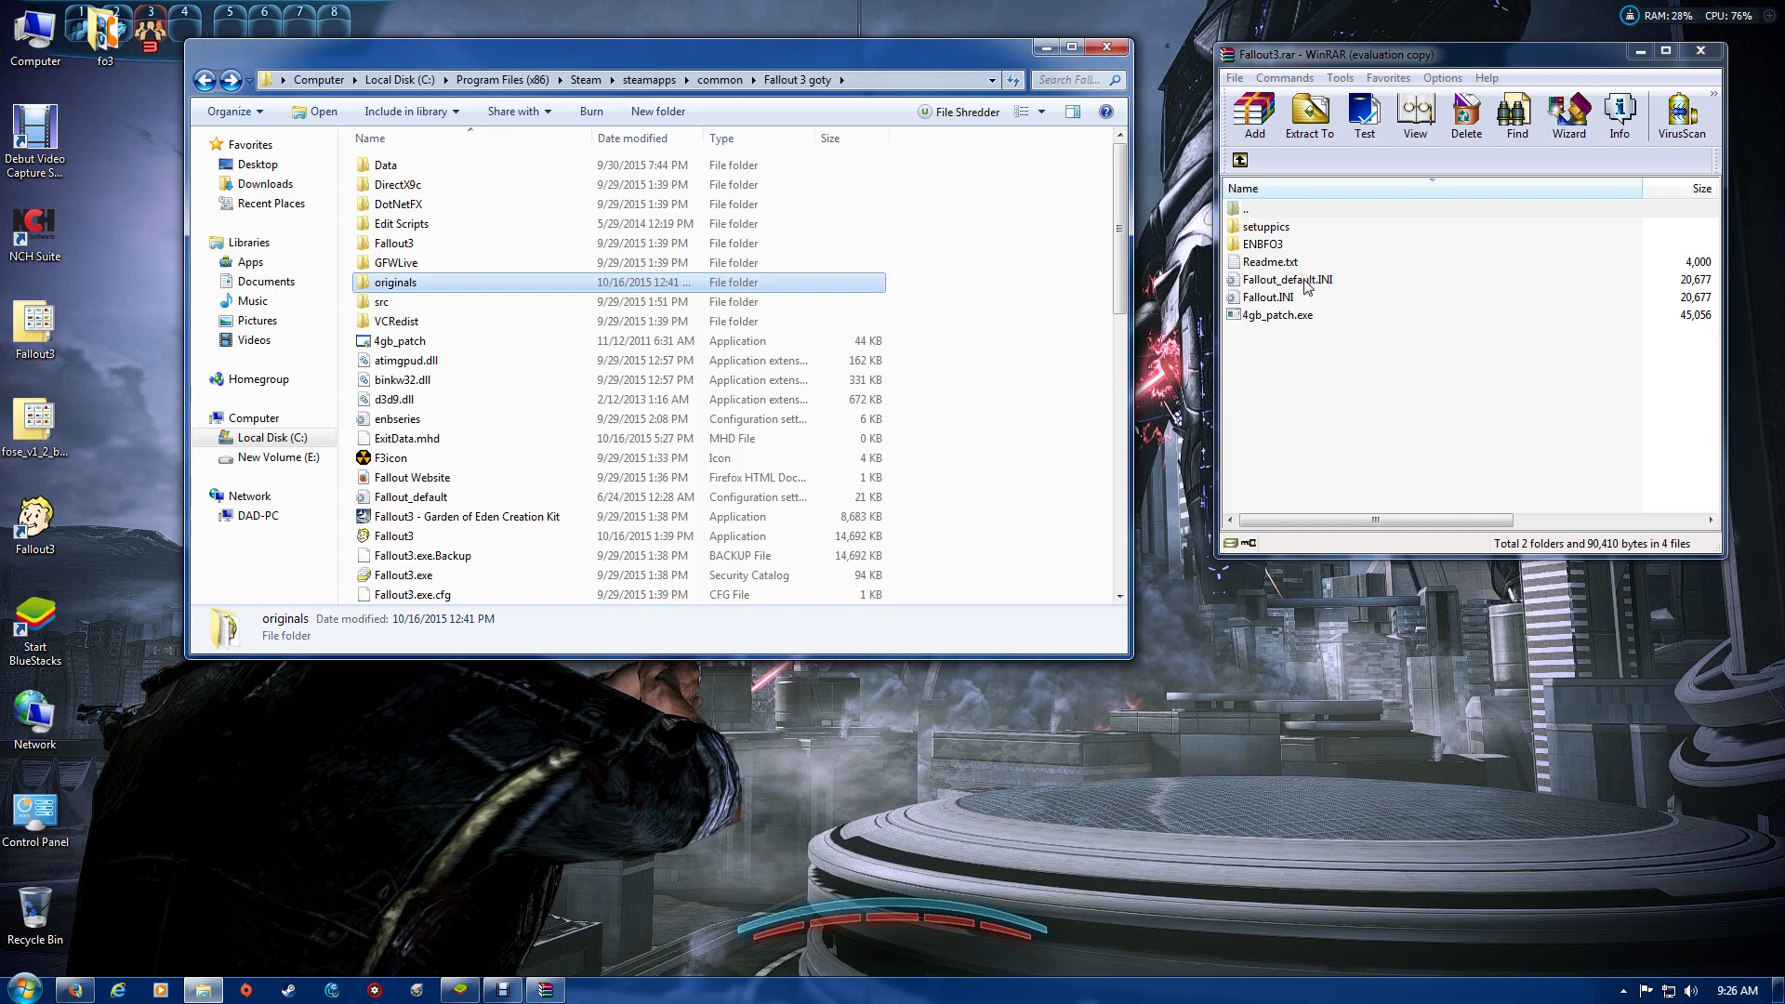
left_click_drag(1306, 284, 959, 454)
left_click(960, 454)
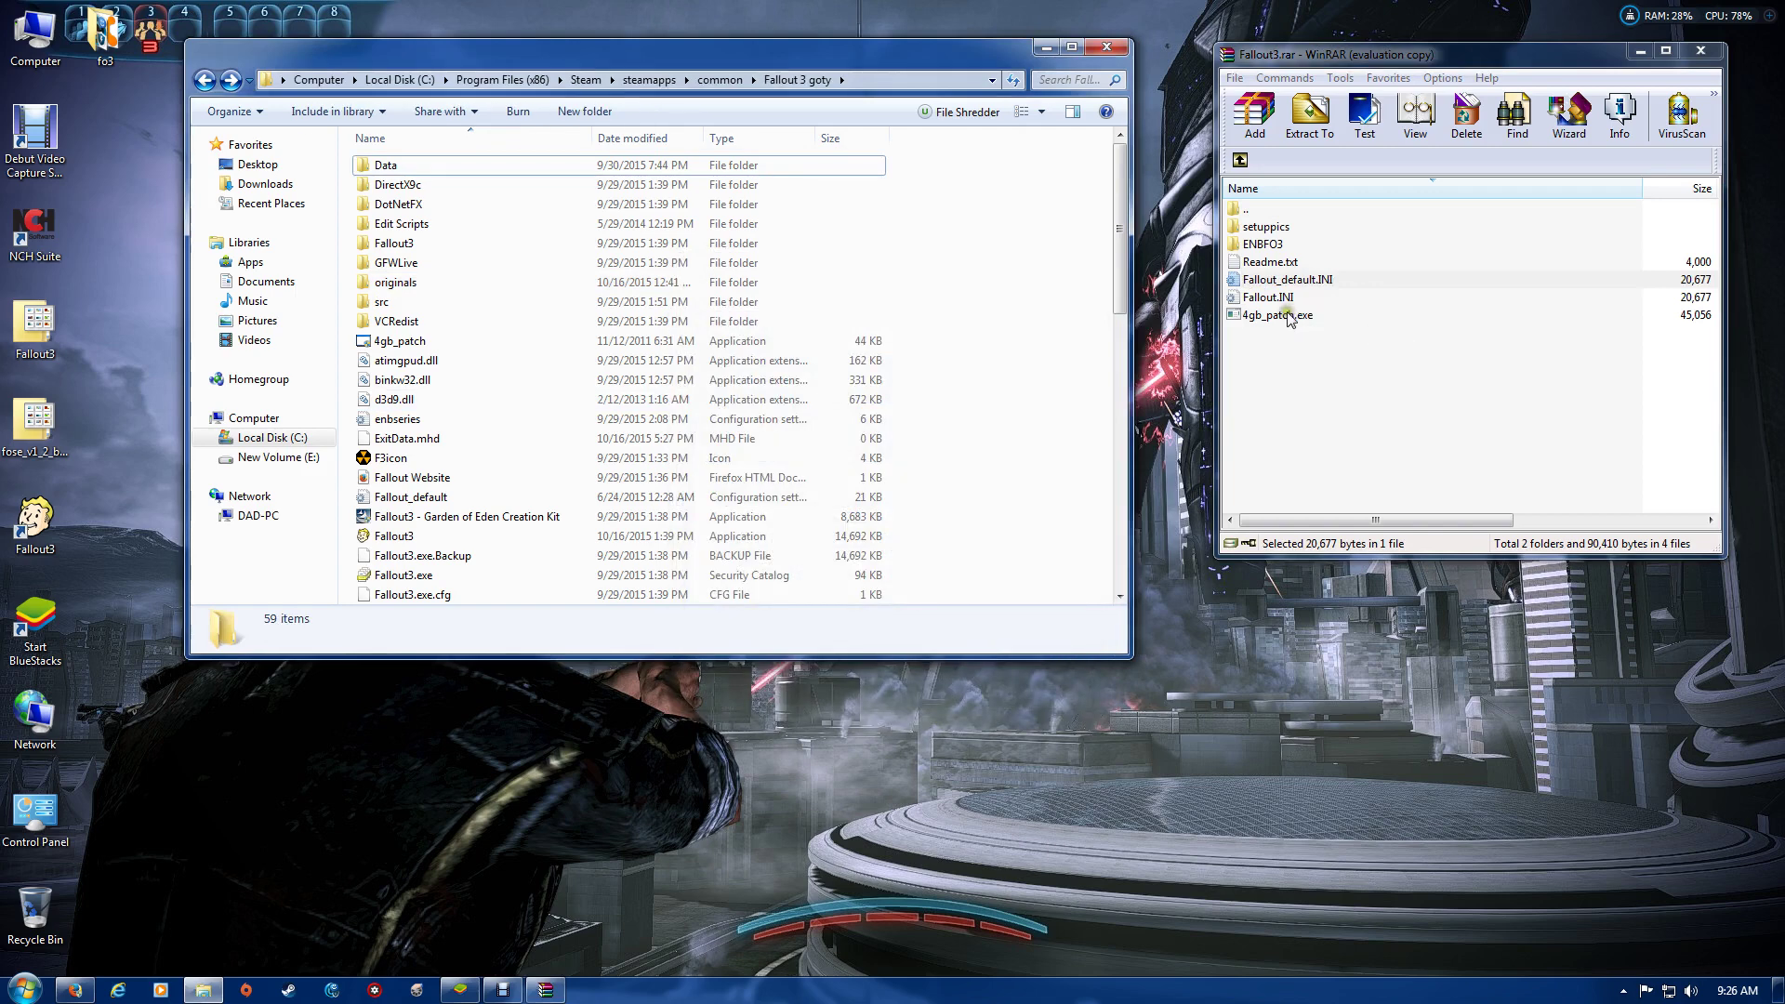
left_click_drag(1395, 316, 991, 458)
left_click(951, 417)
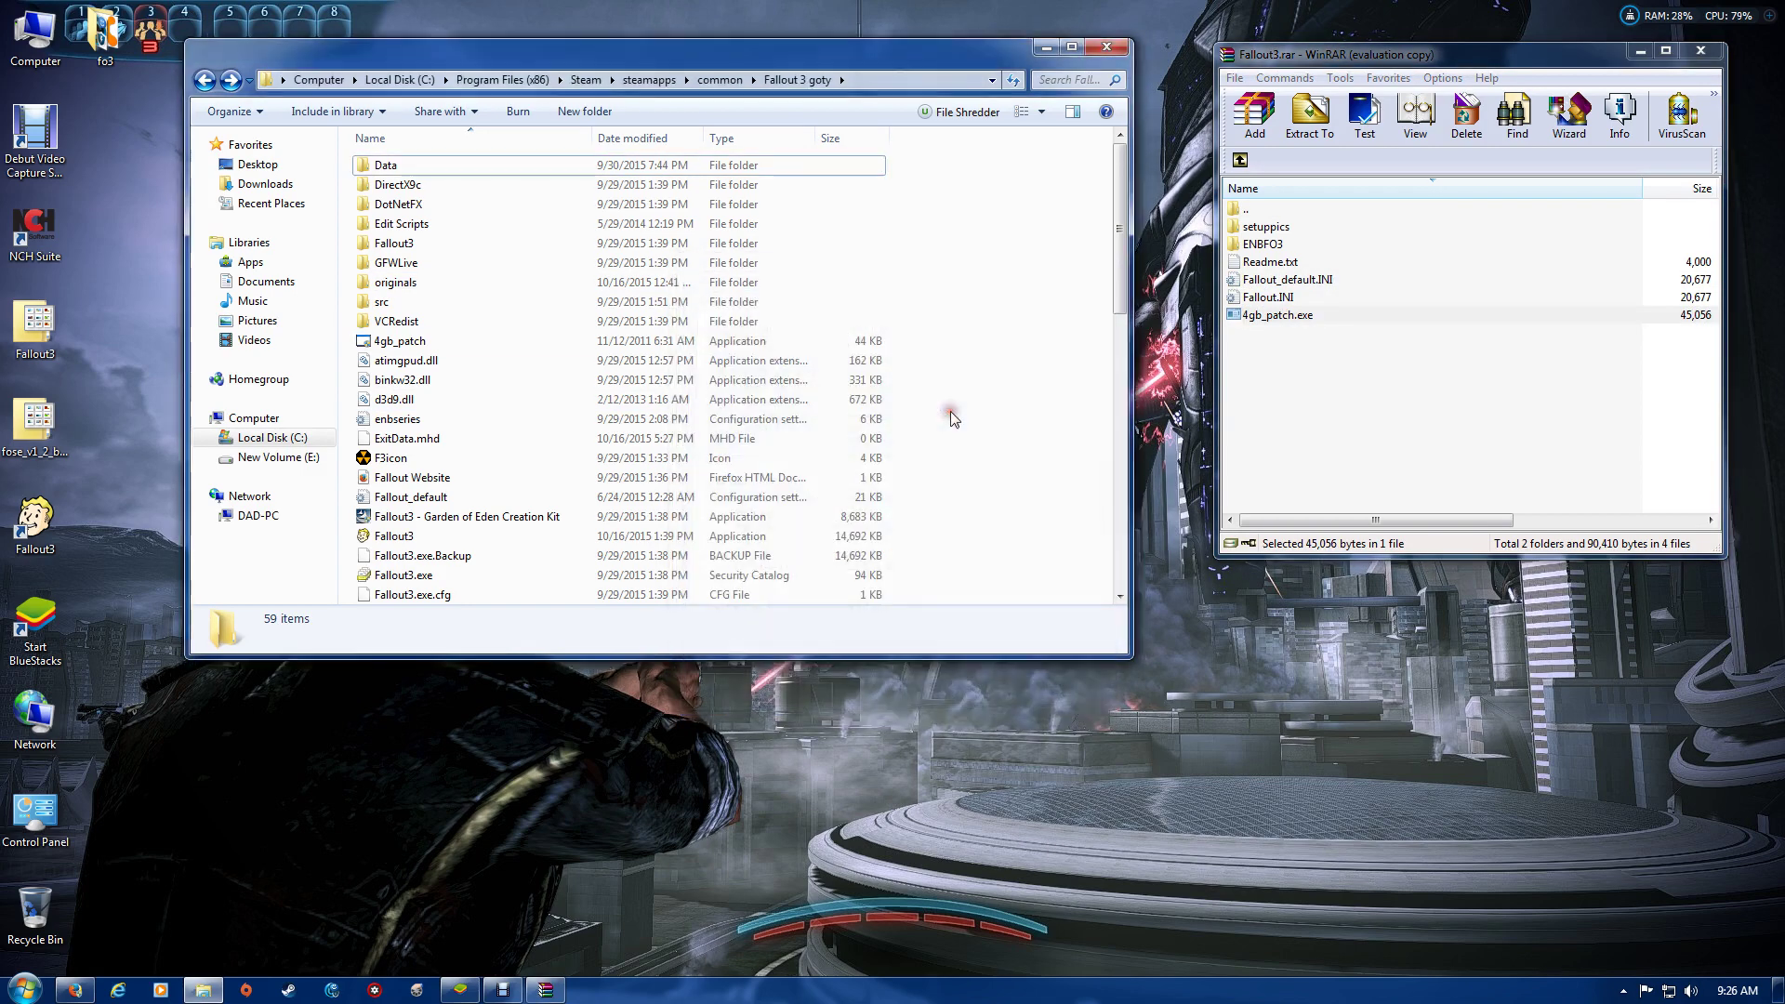
Run 4gb_patch on the Fallout3 executable and acknowledge the success message
left_click(472, 344)
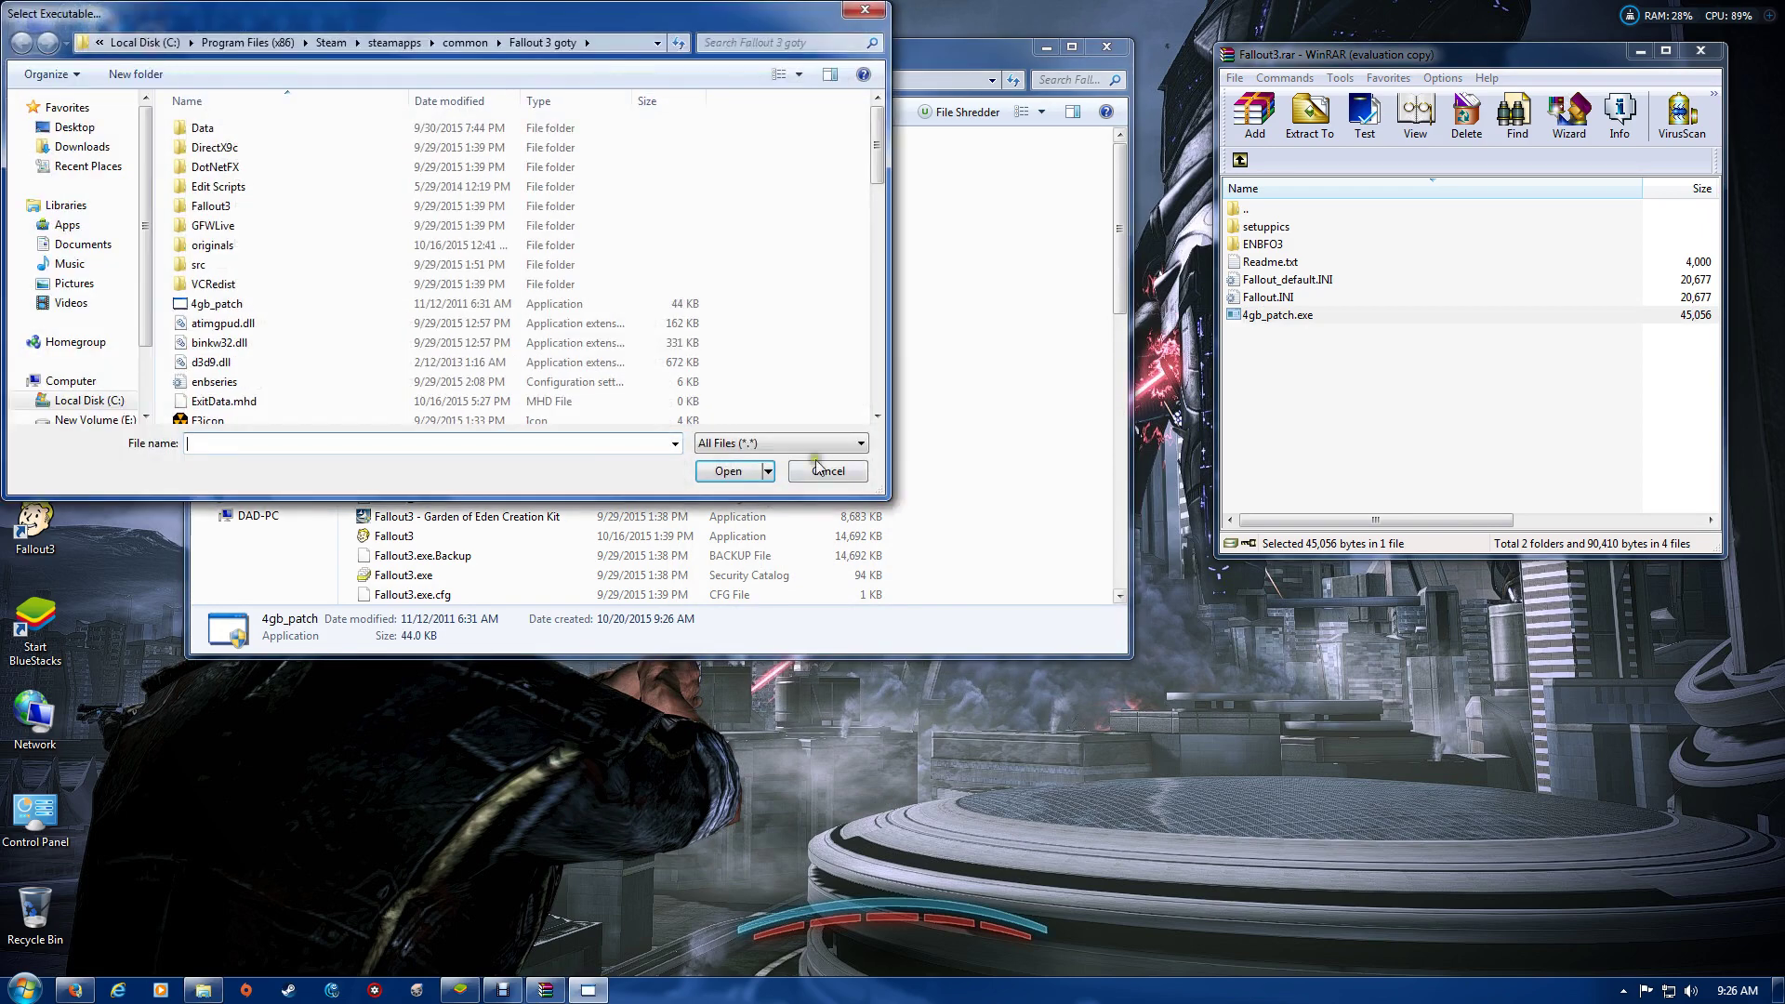
left_click(803, 444)
left_click(764, 471)
left_click(300, 349)
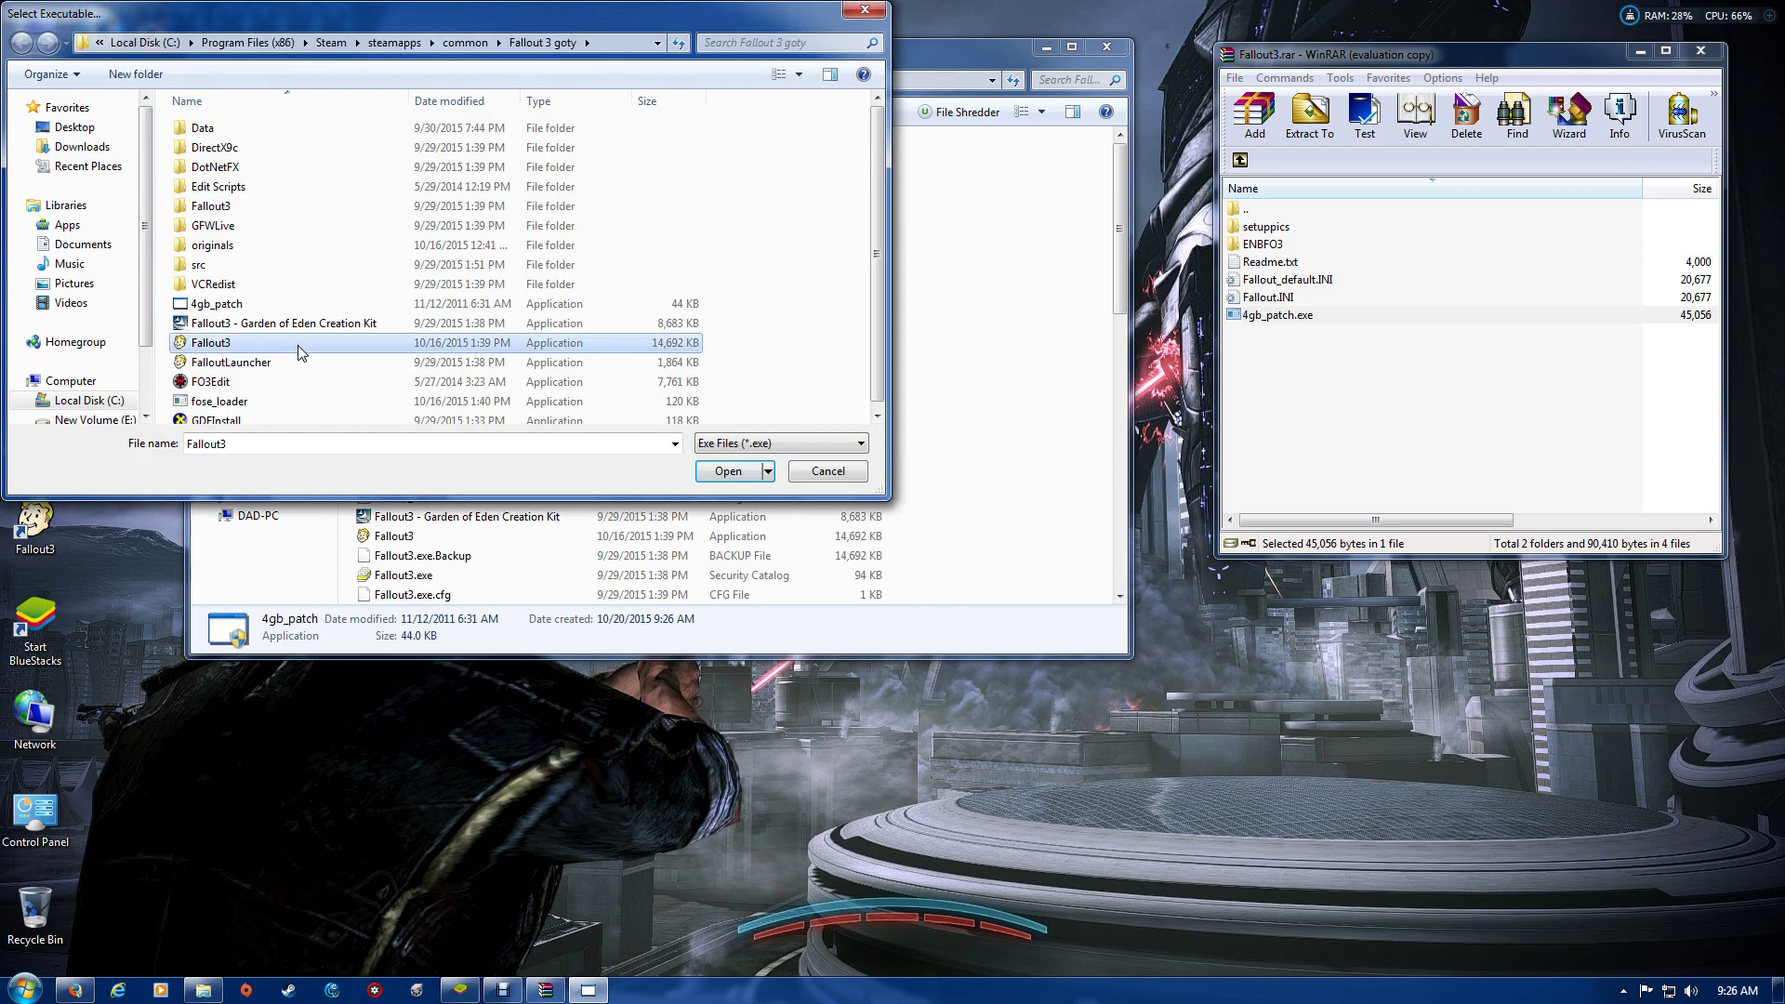
left_click(729, 472)
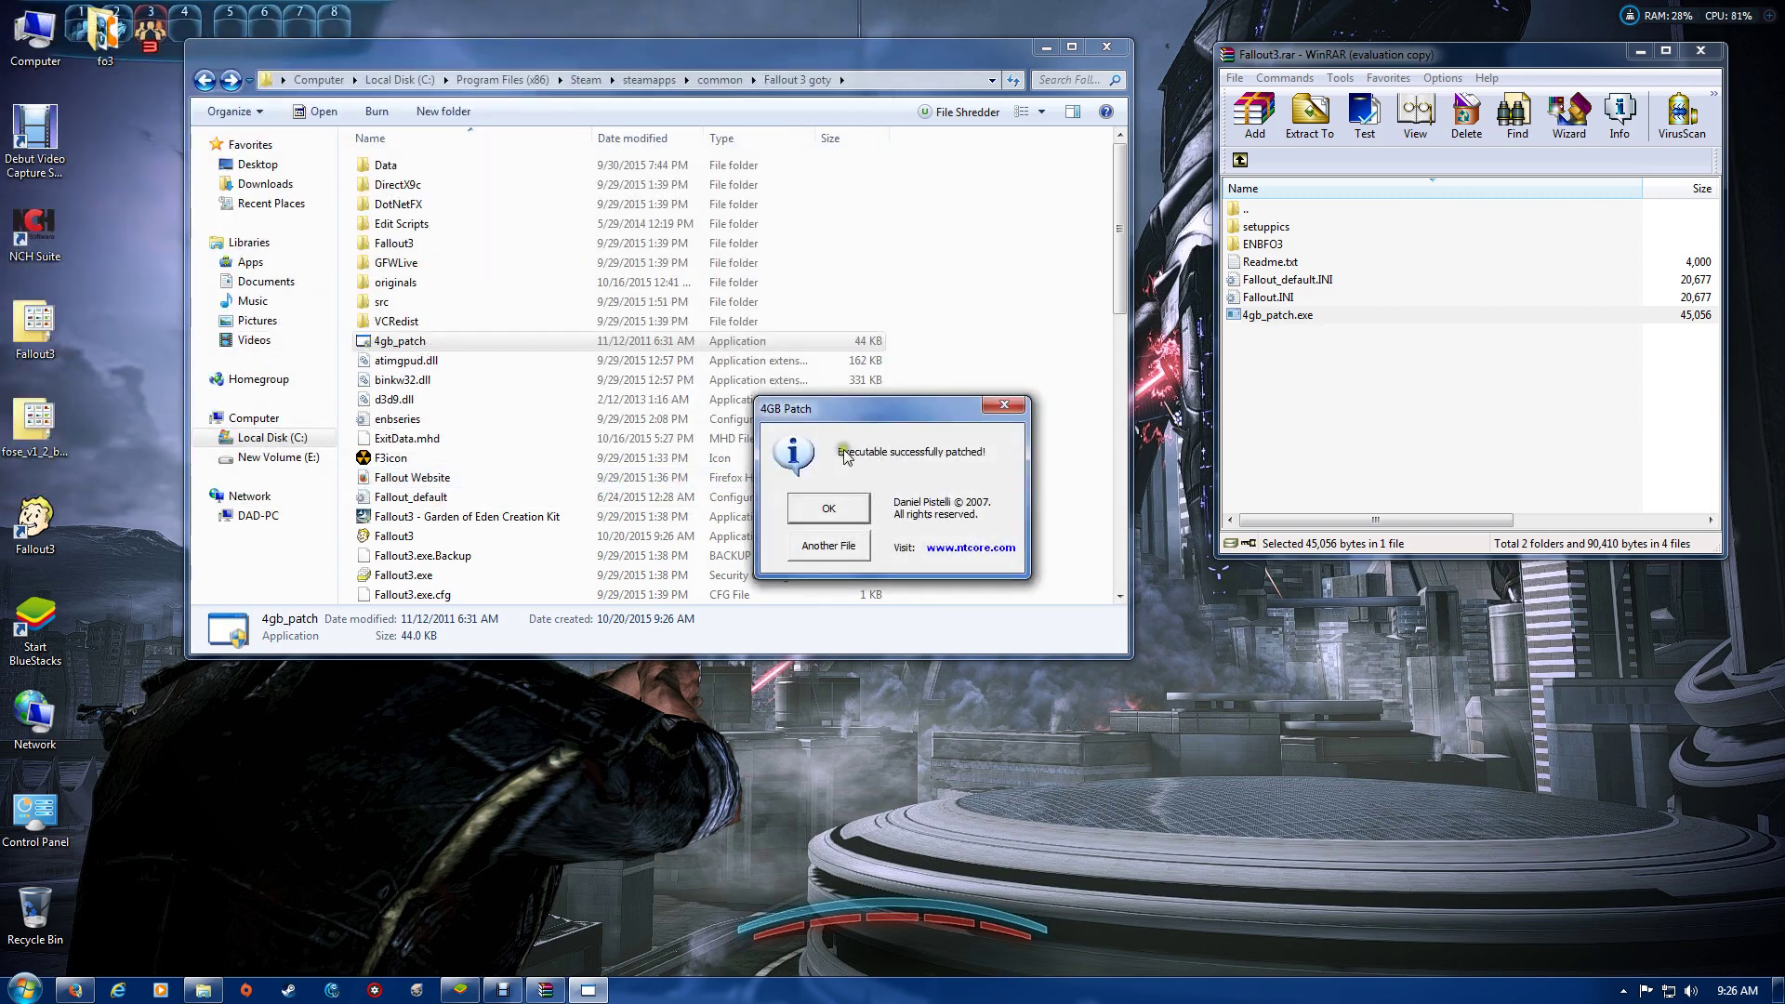
left_click(831, 508)
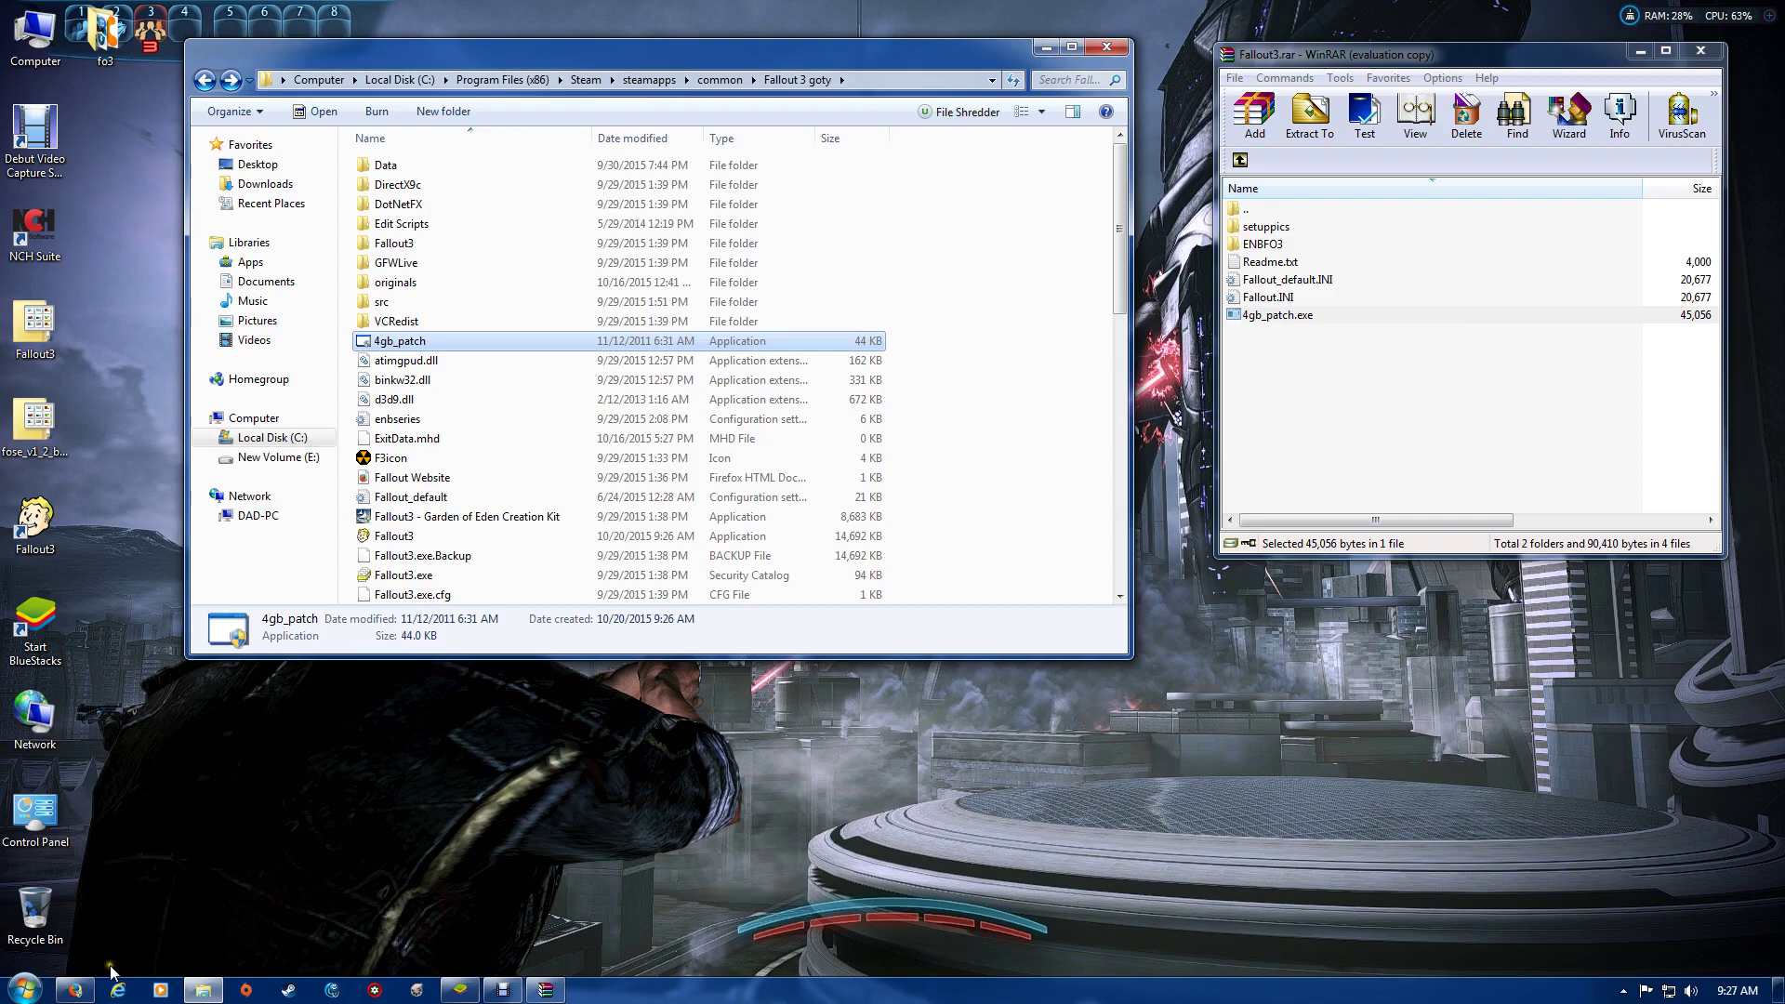
Search Google for fose and open the Fallout Script Extender (FOSE) site
left_click(79, 986)
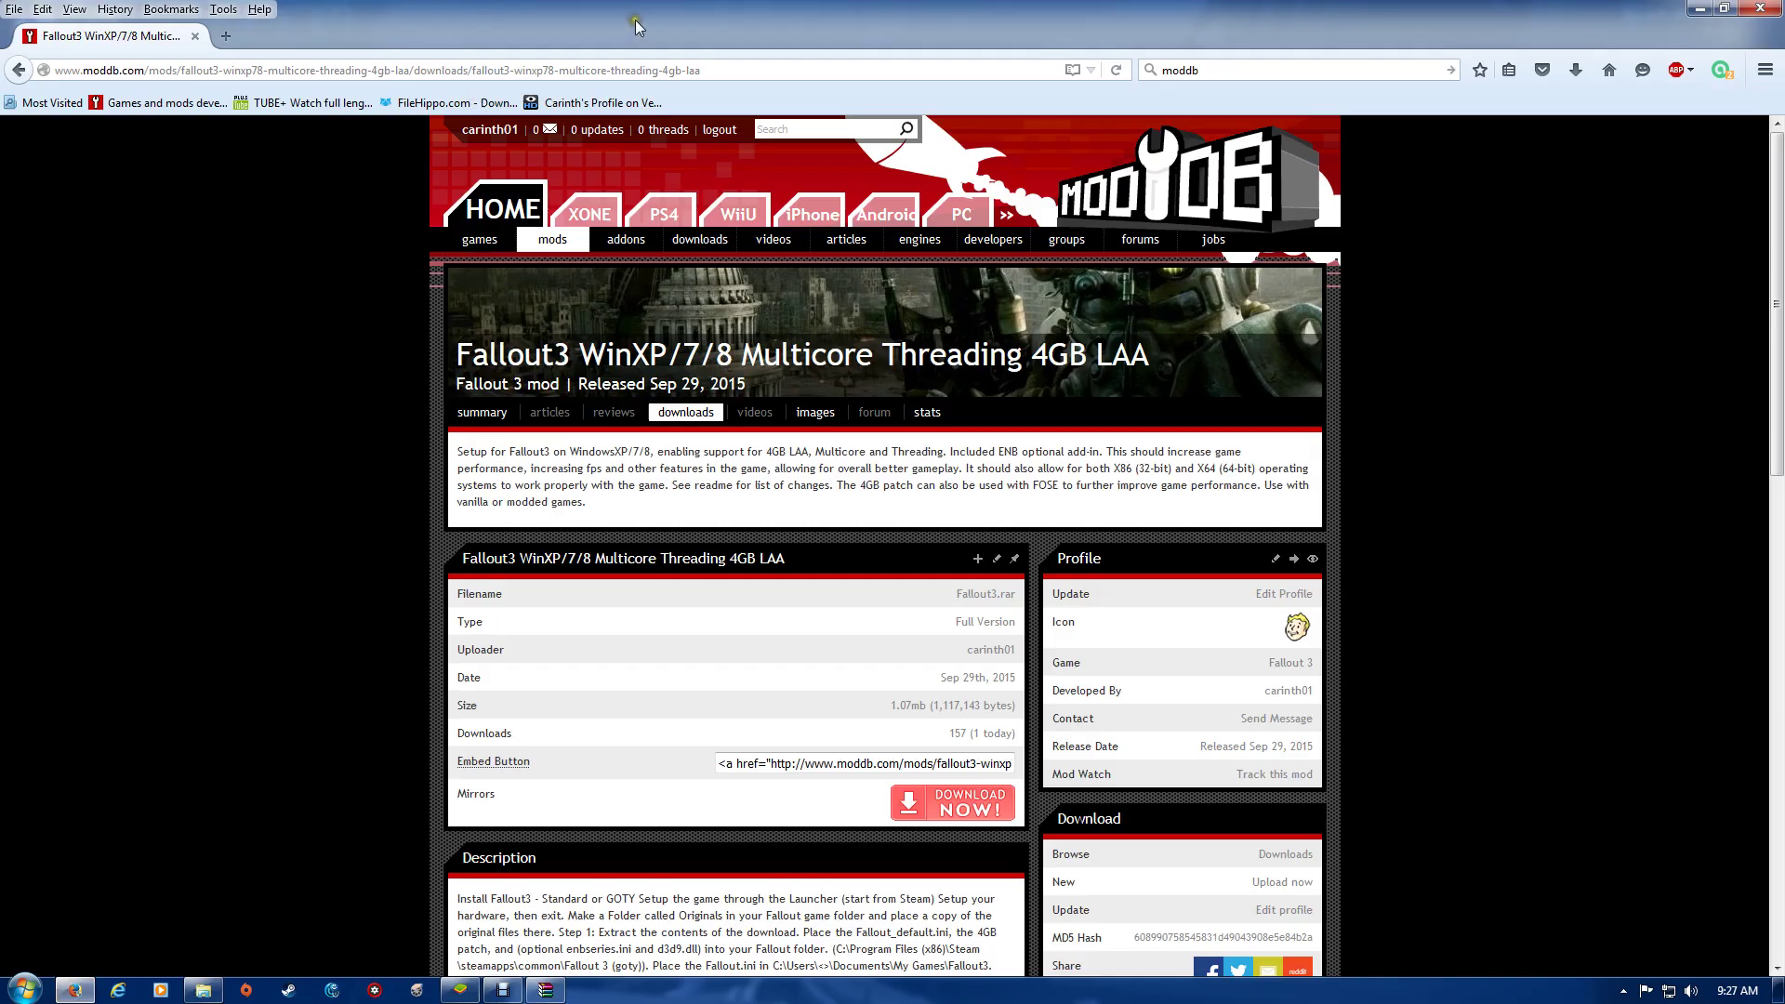
left_click(1255, 69)
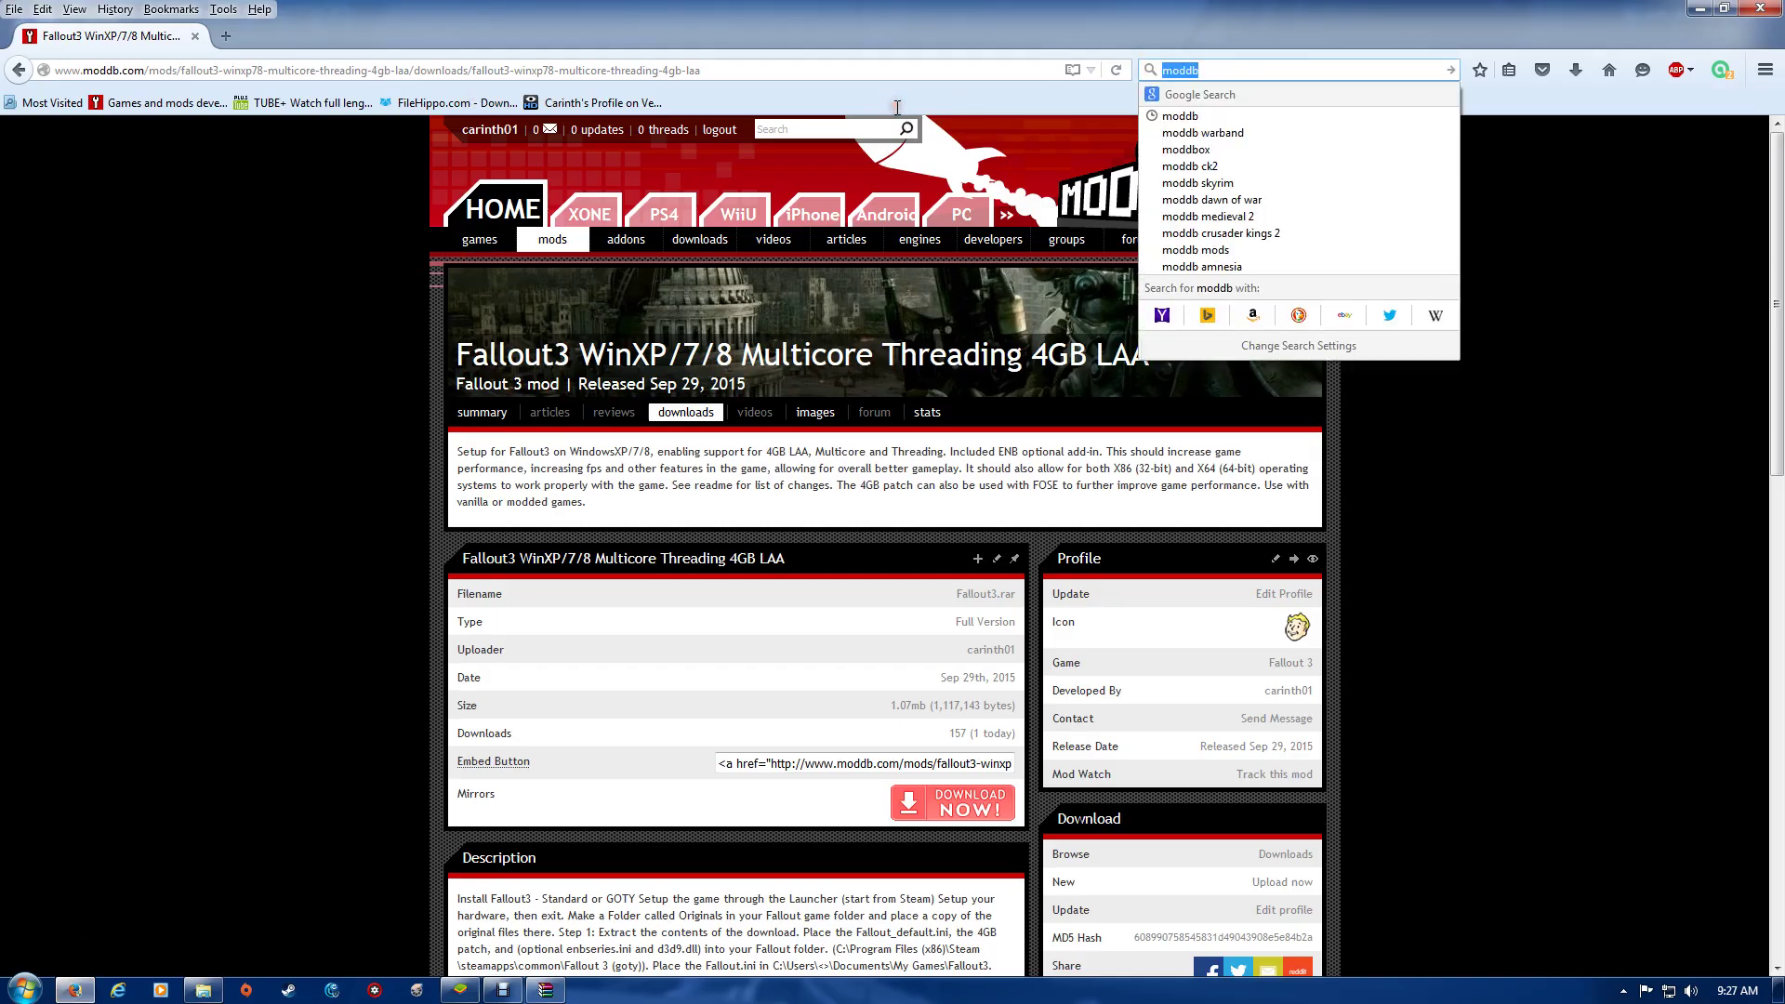
type("fose")
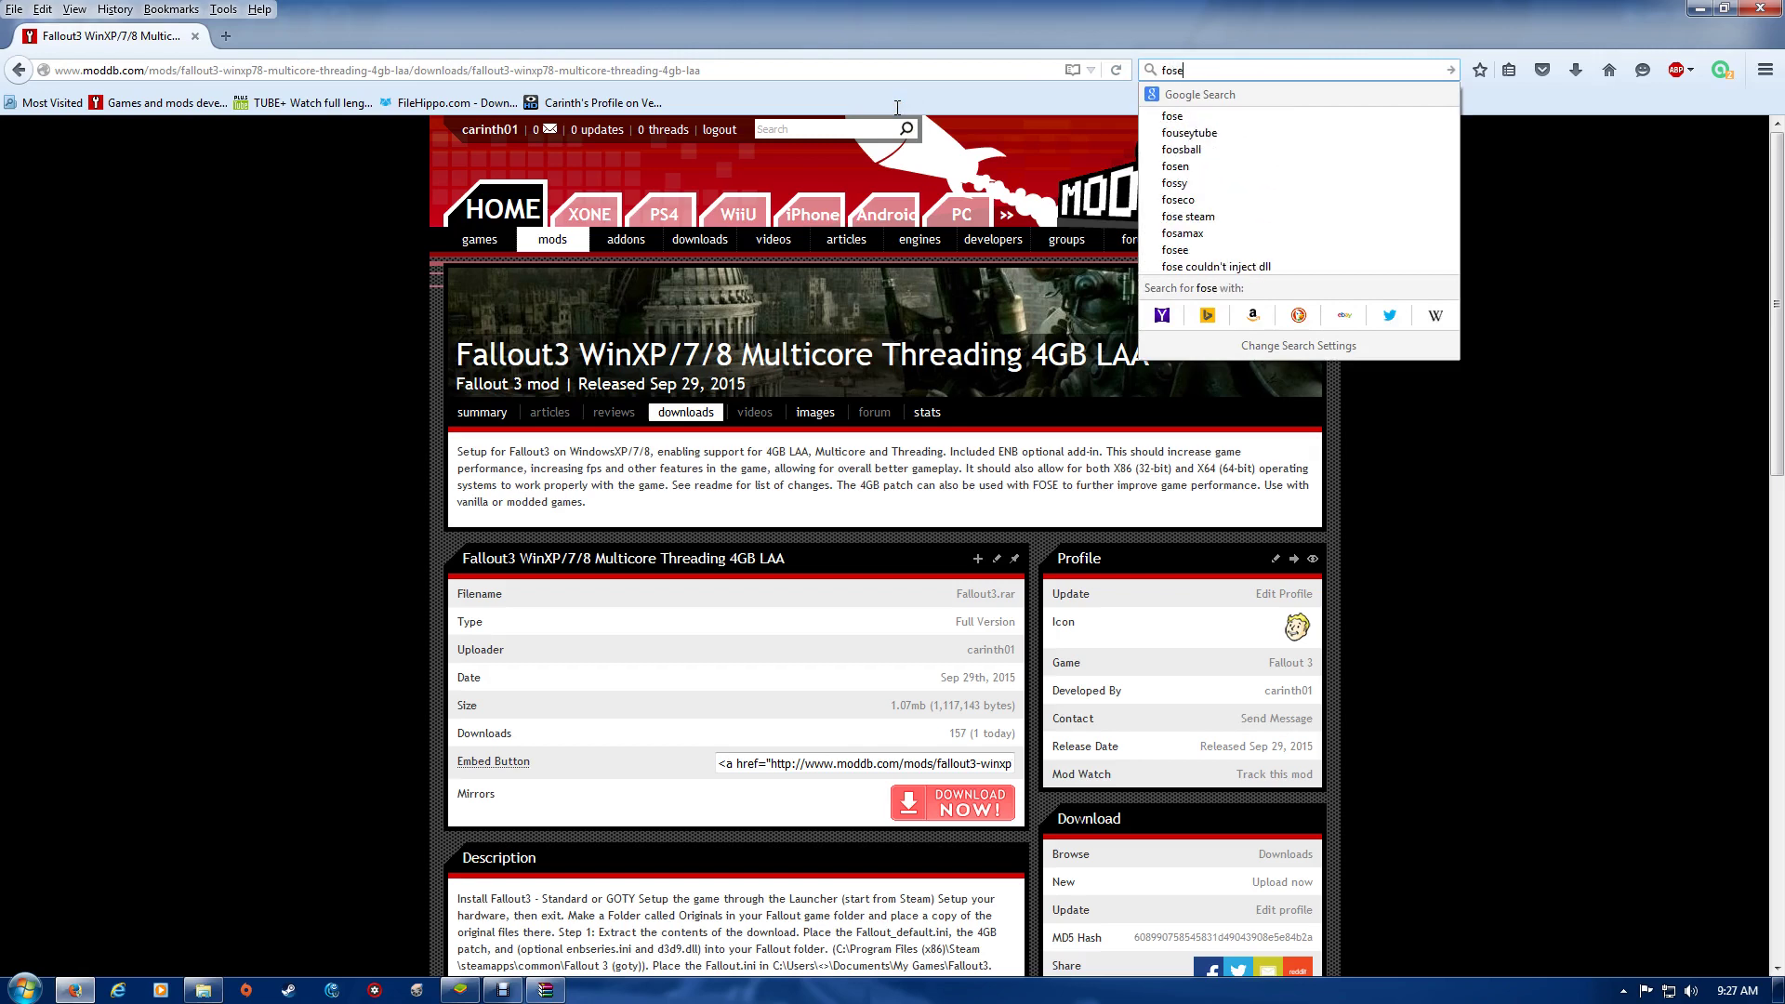
key("Return")
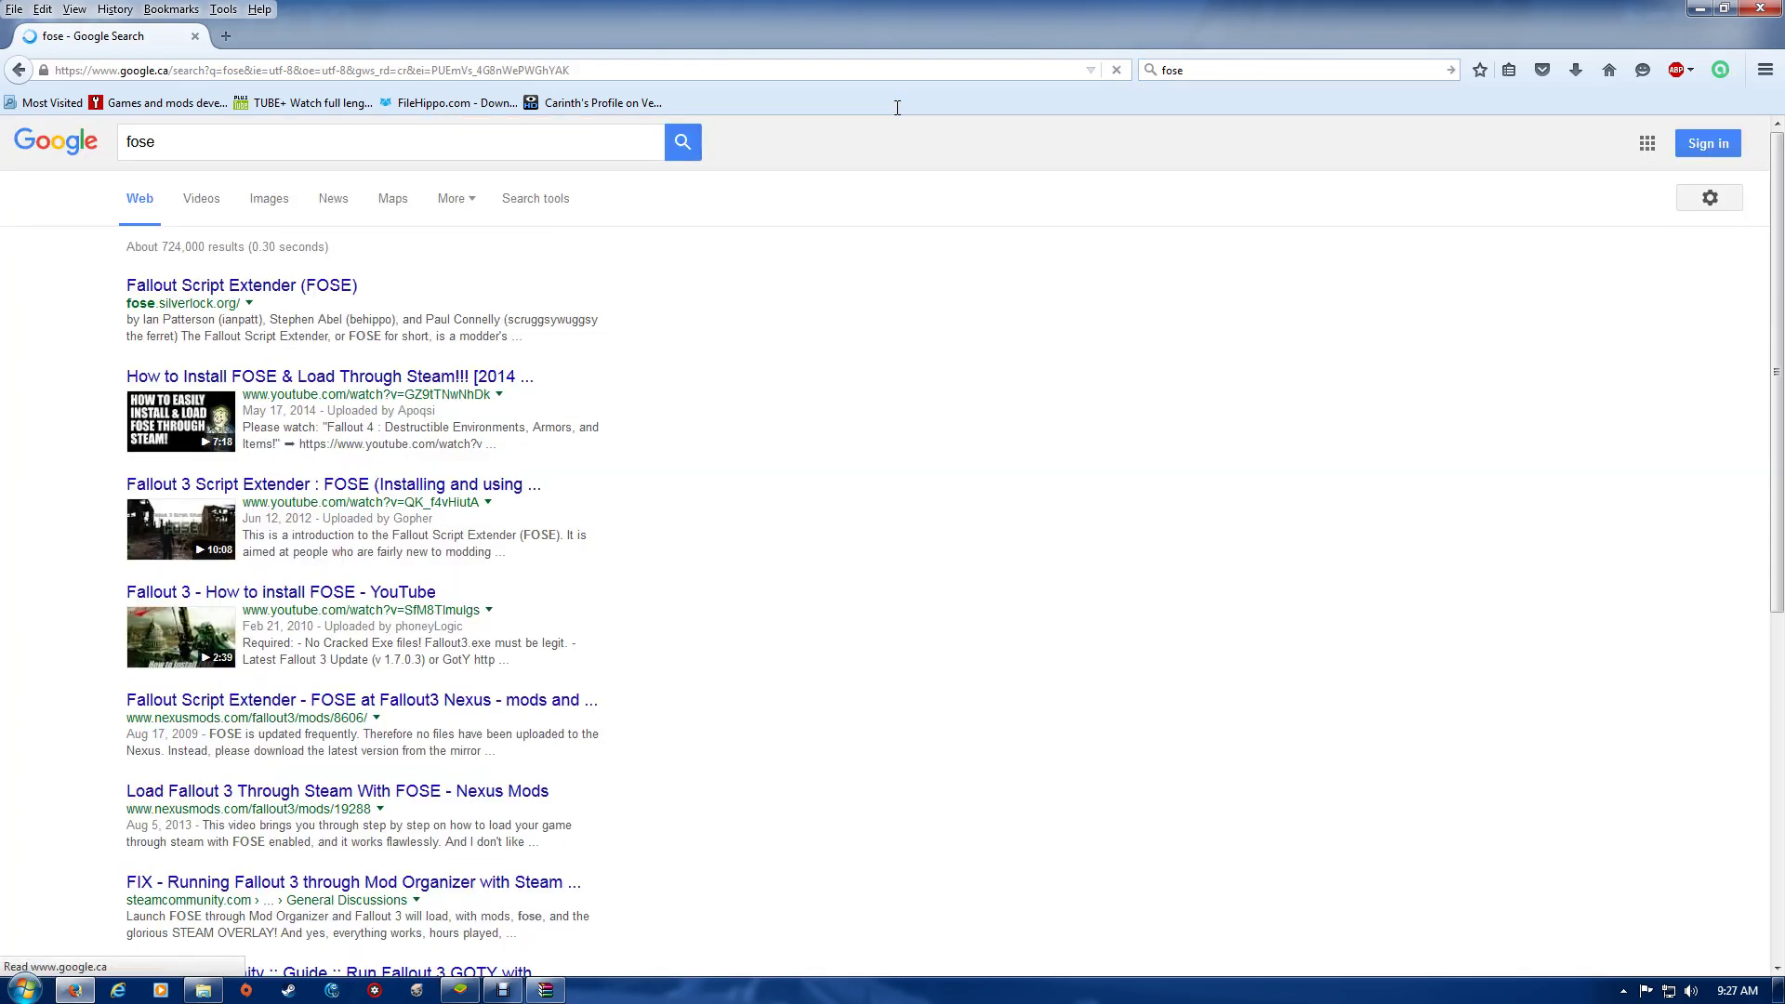
left_click(324, 290)
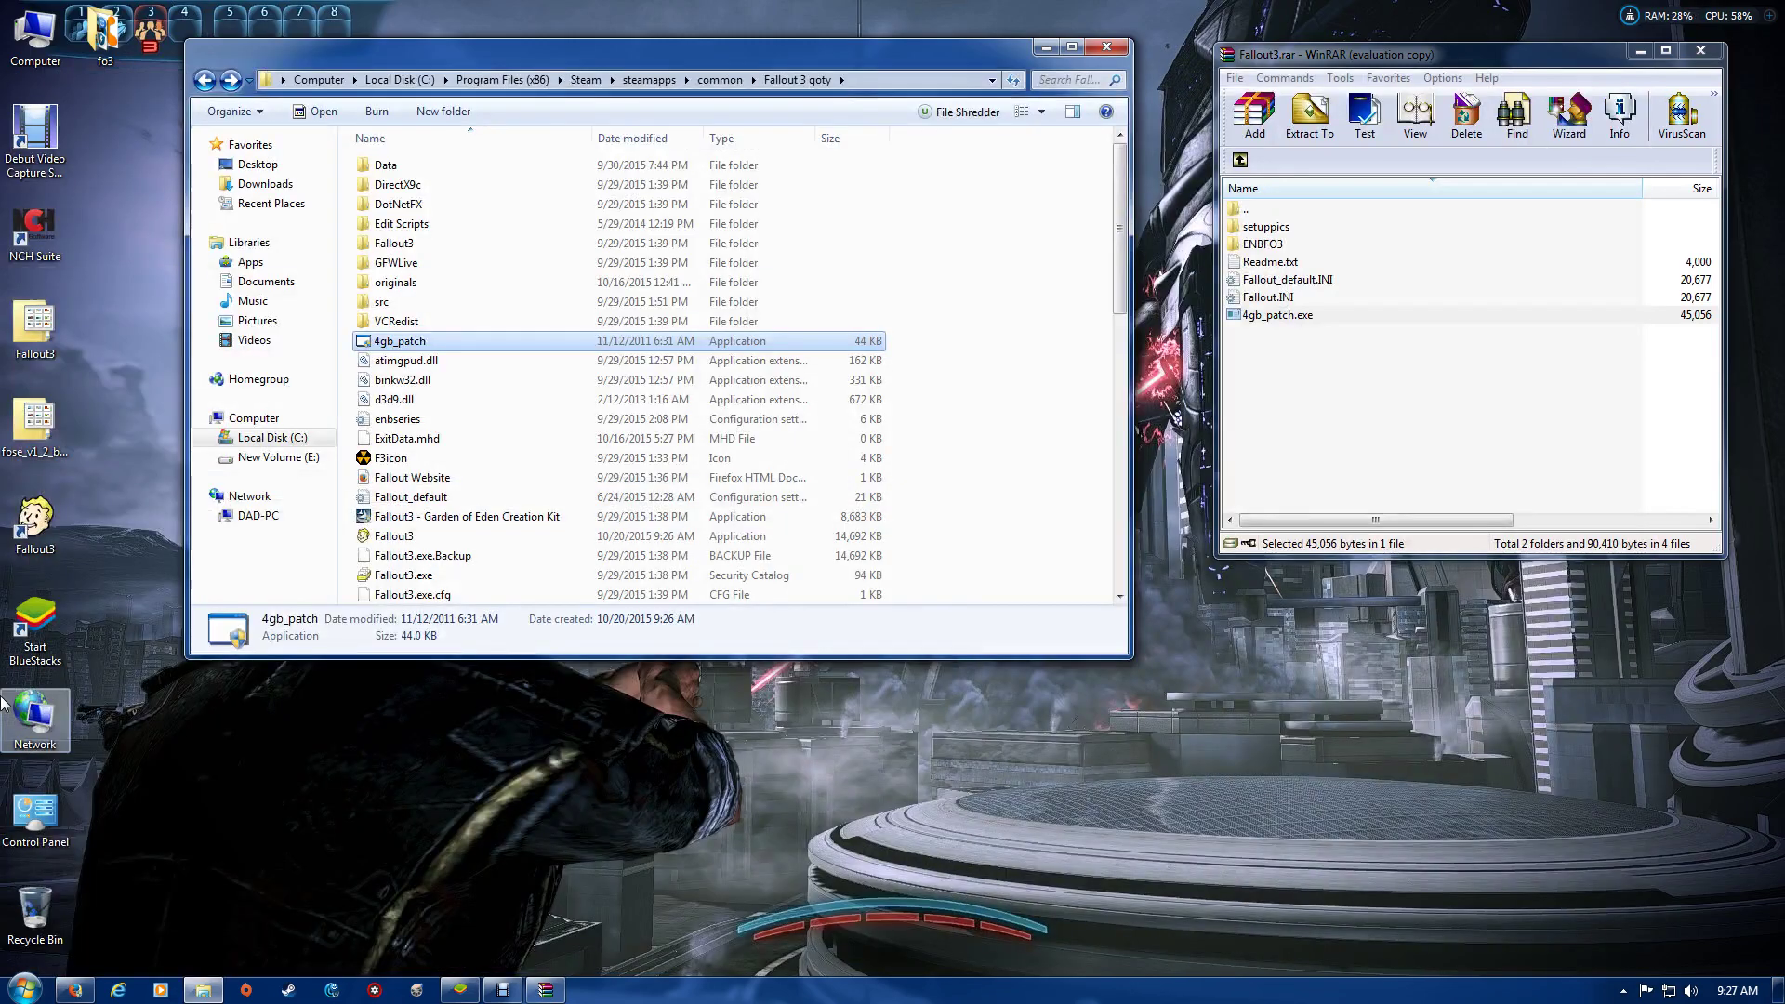
Open fose_v1_2_beta2 in WinRAR and enter its fose_v1_2_beta2 folder
double_click(37, 442)
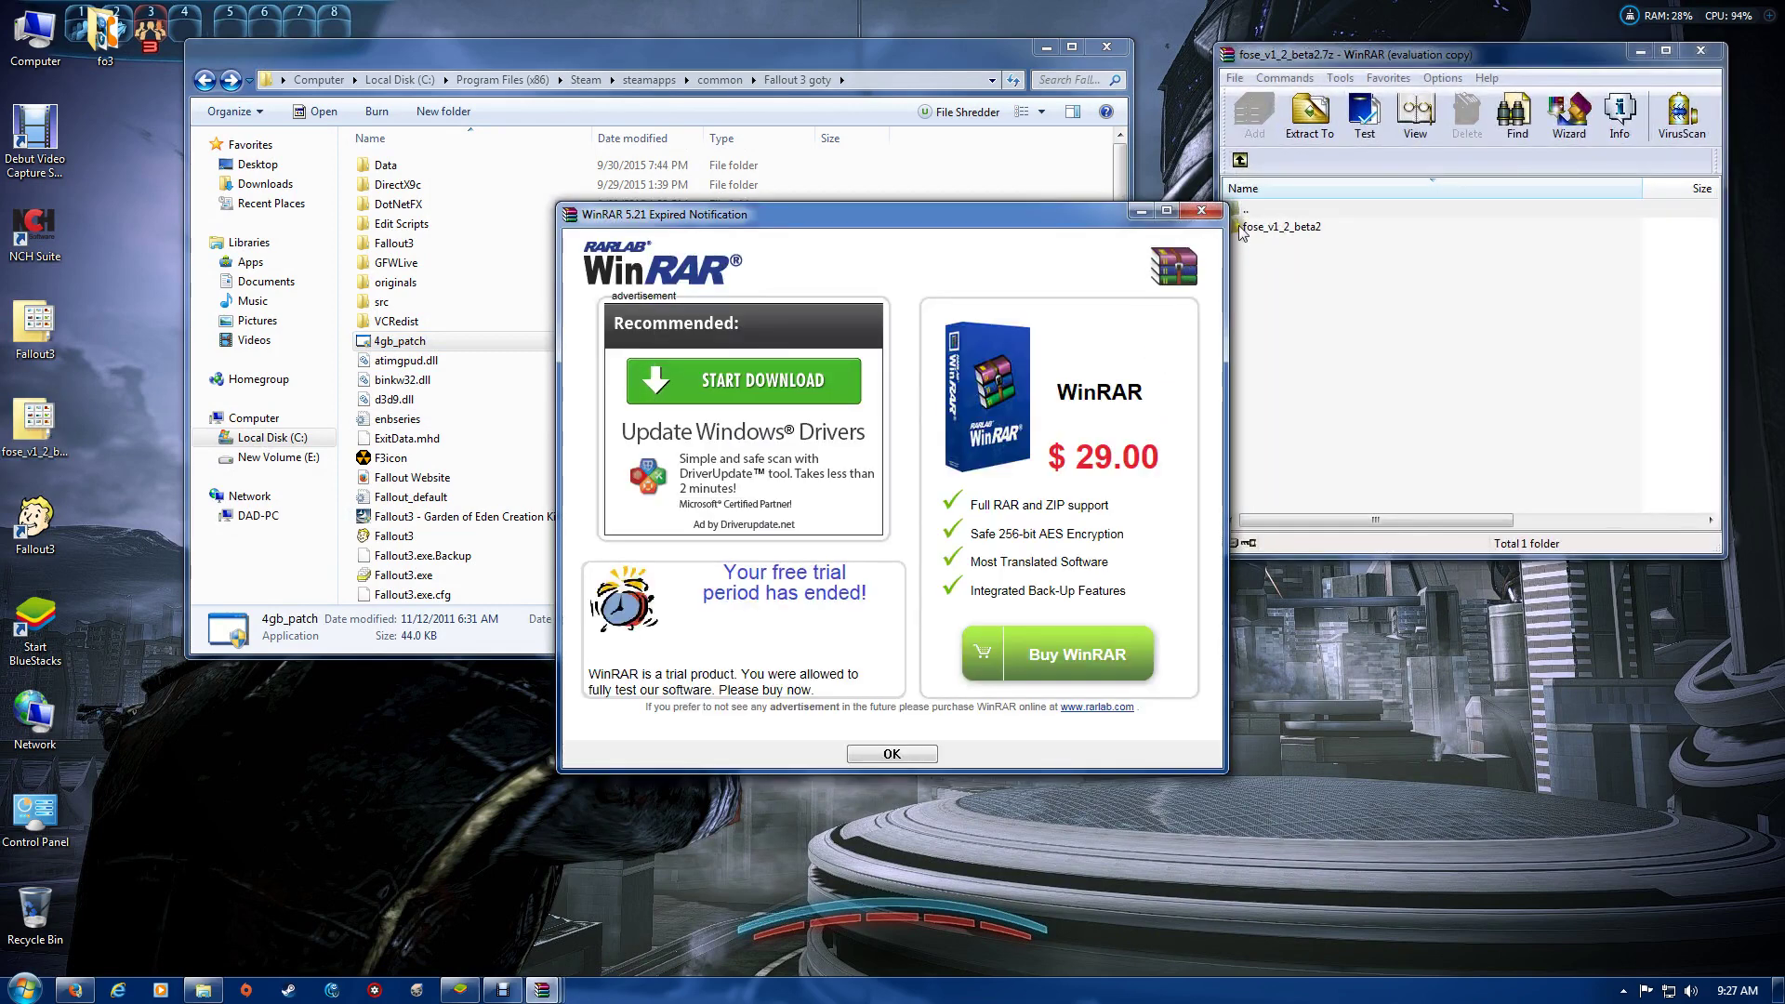
left_click(1202, 210)
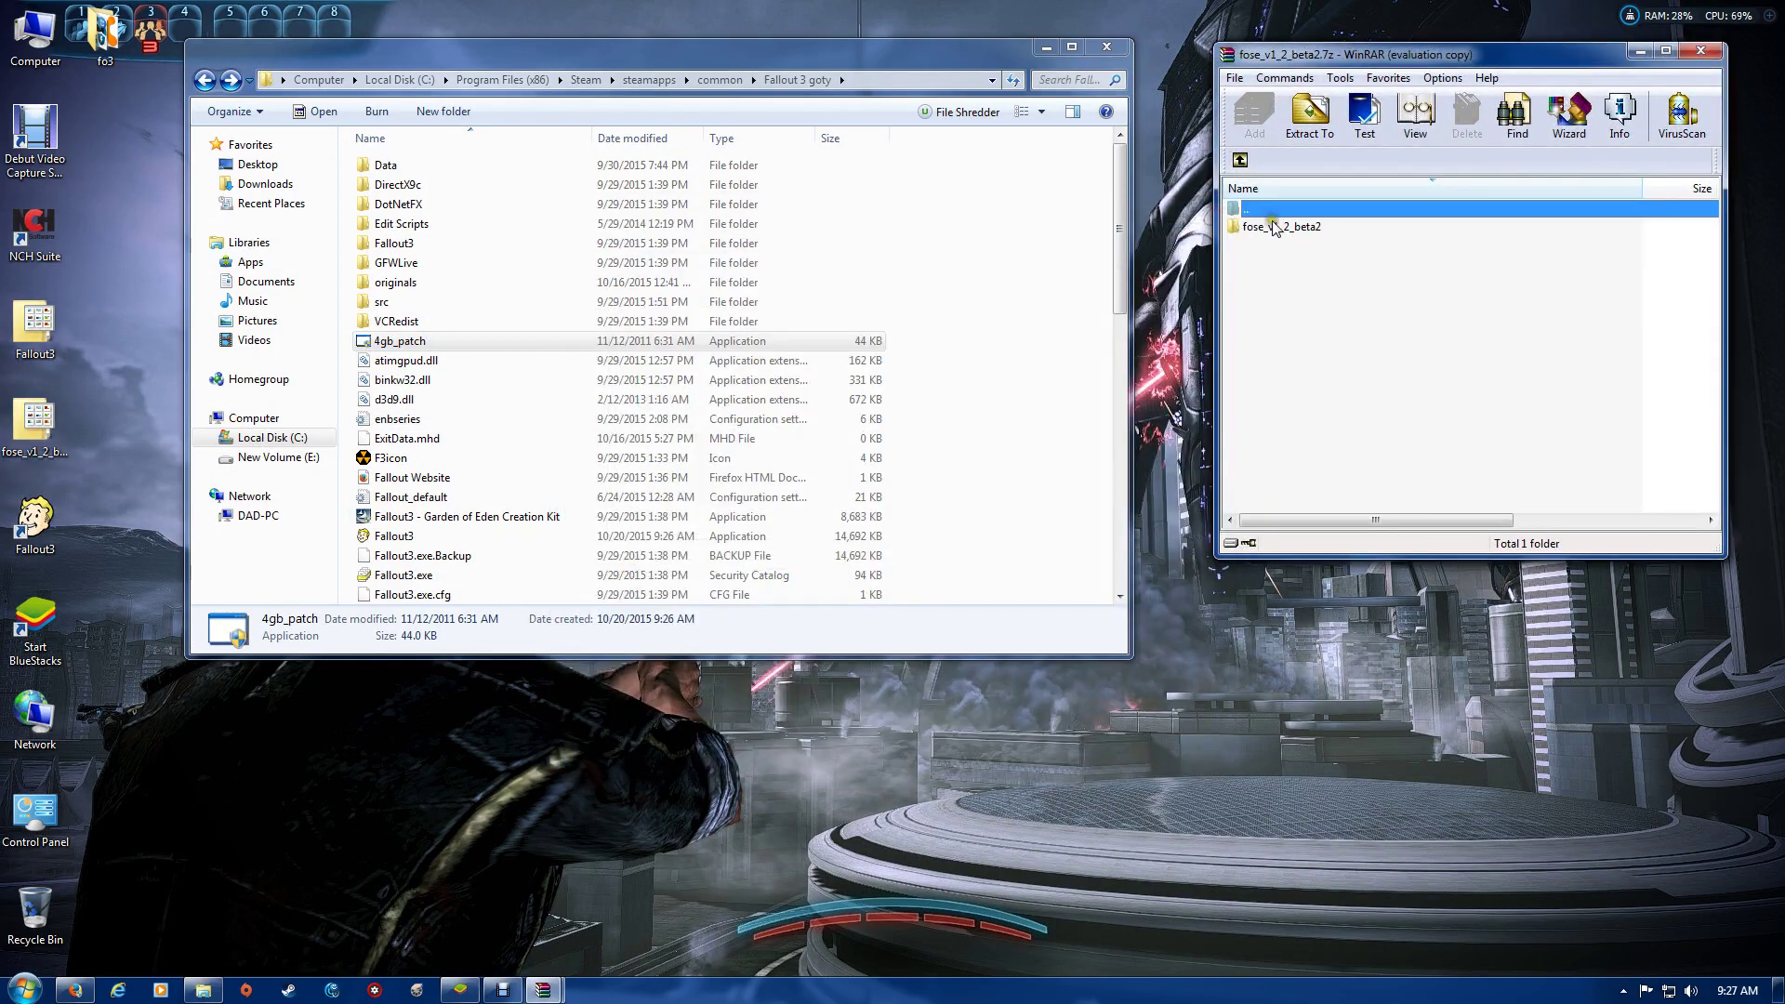
double_click(1270, 228)
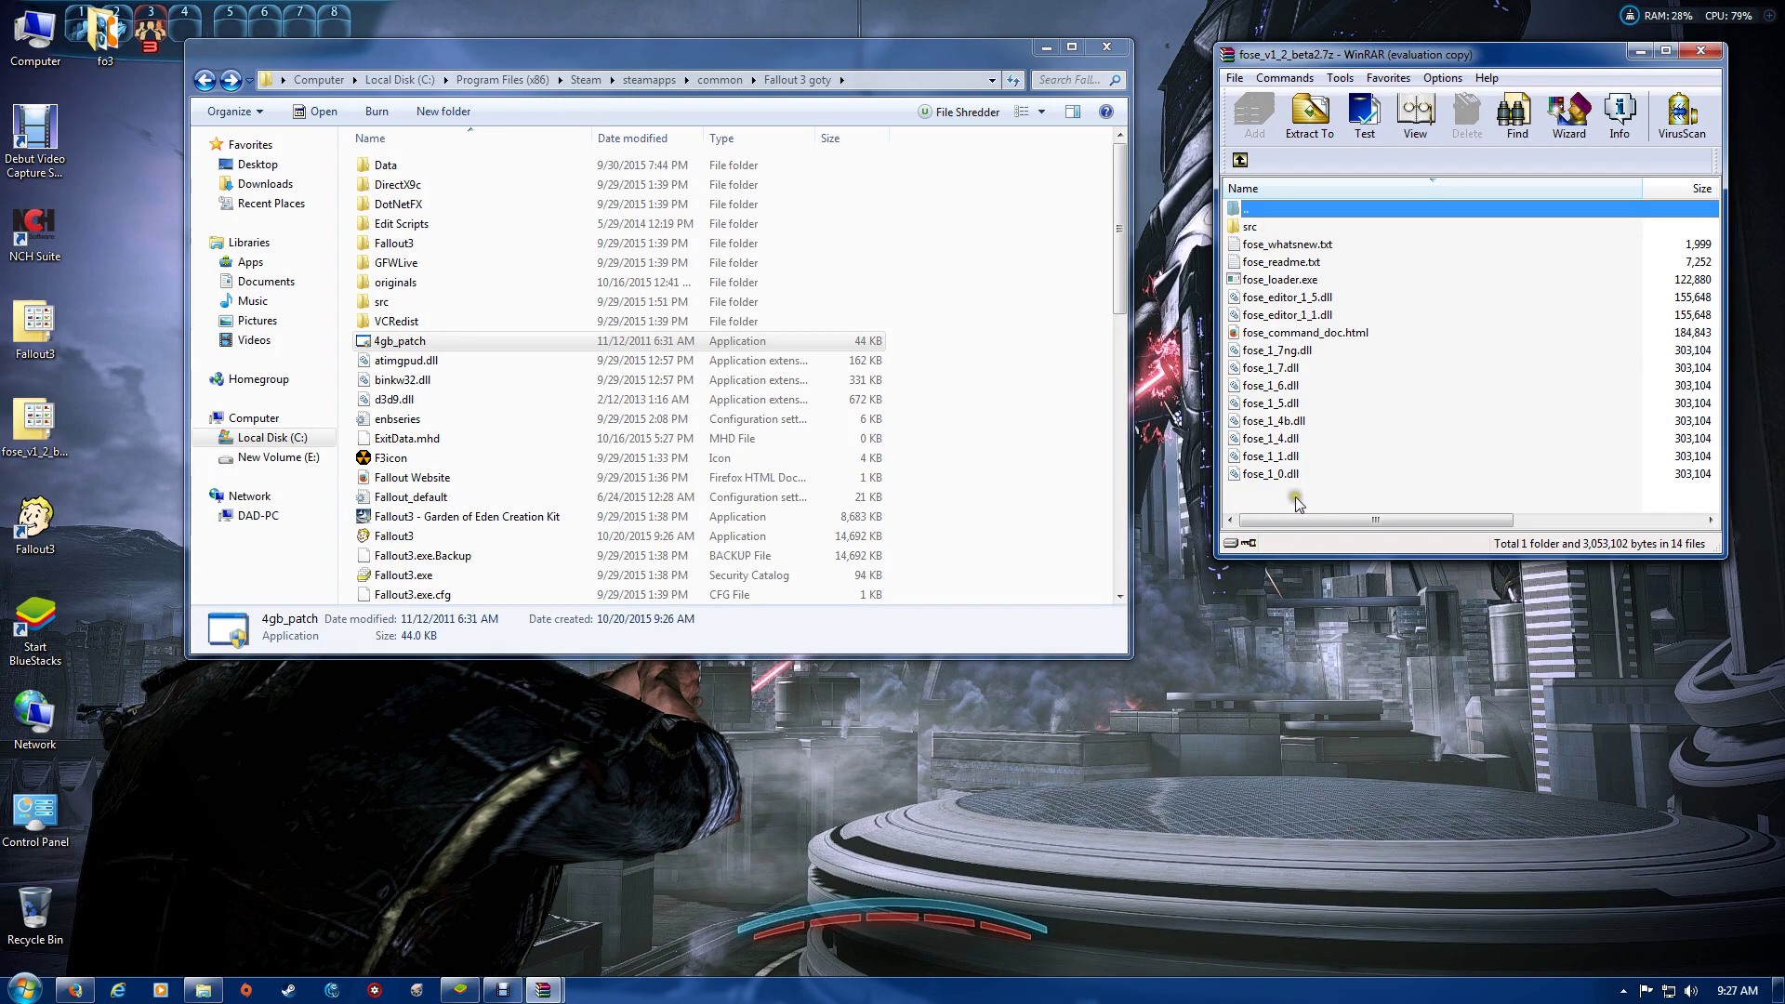
Extract all FOSE files into Fallout 3 goty, replacing and merging everything, then close the archive
left_click_drag(1271, 487, 961, 424)
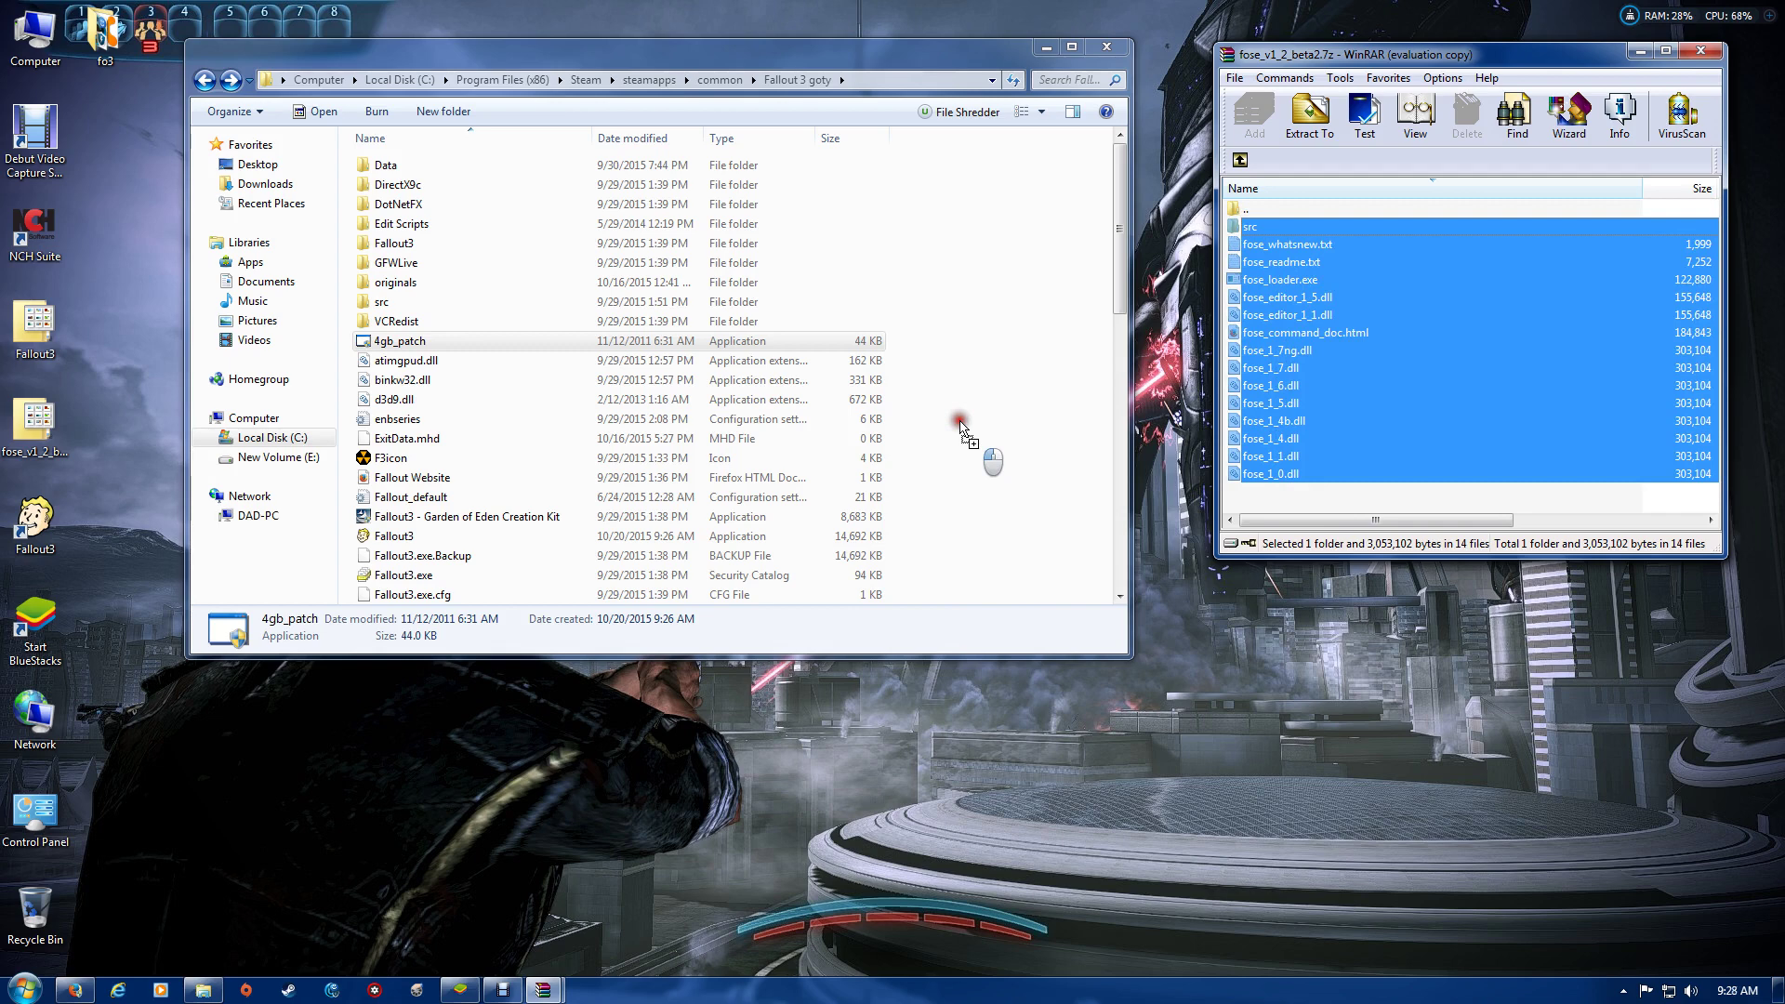
left_click_drag(960, 424, 961, 424)
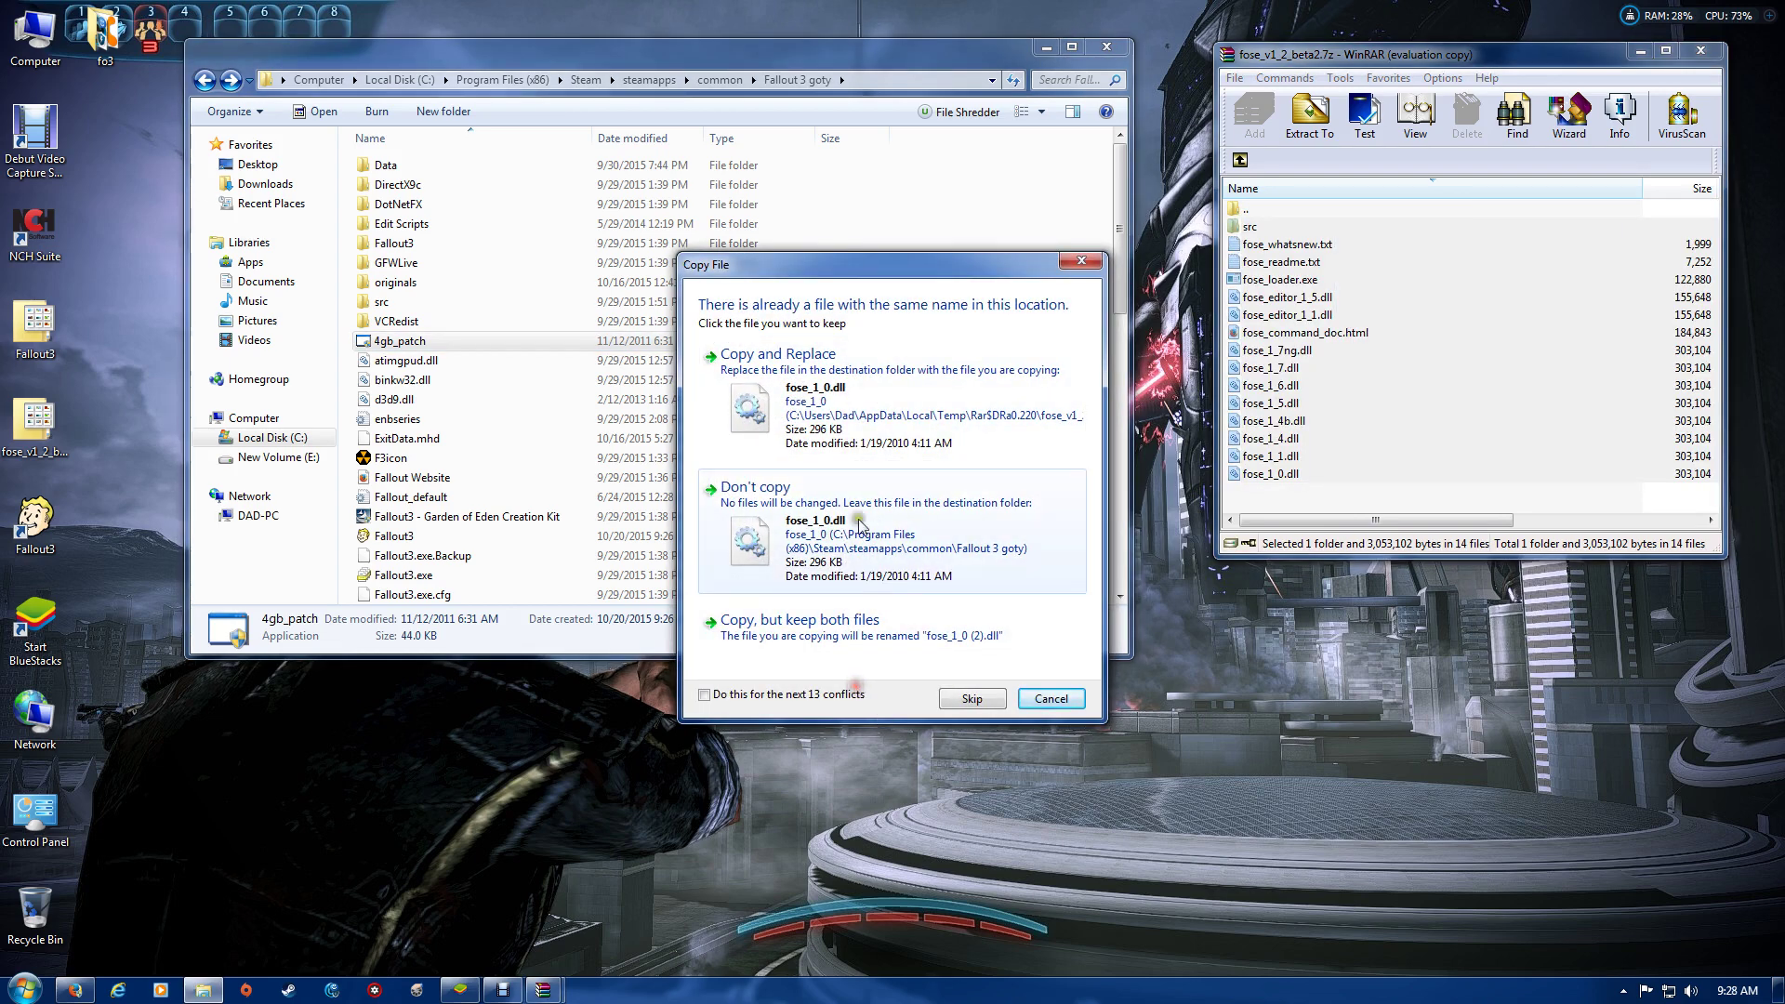
left_click(704, 695)
left_click(936, 409)
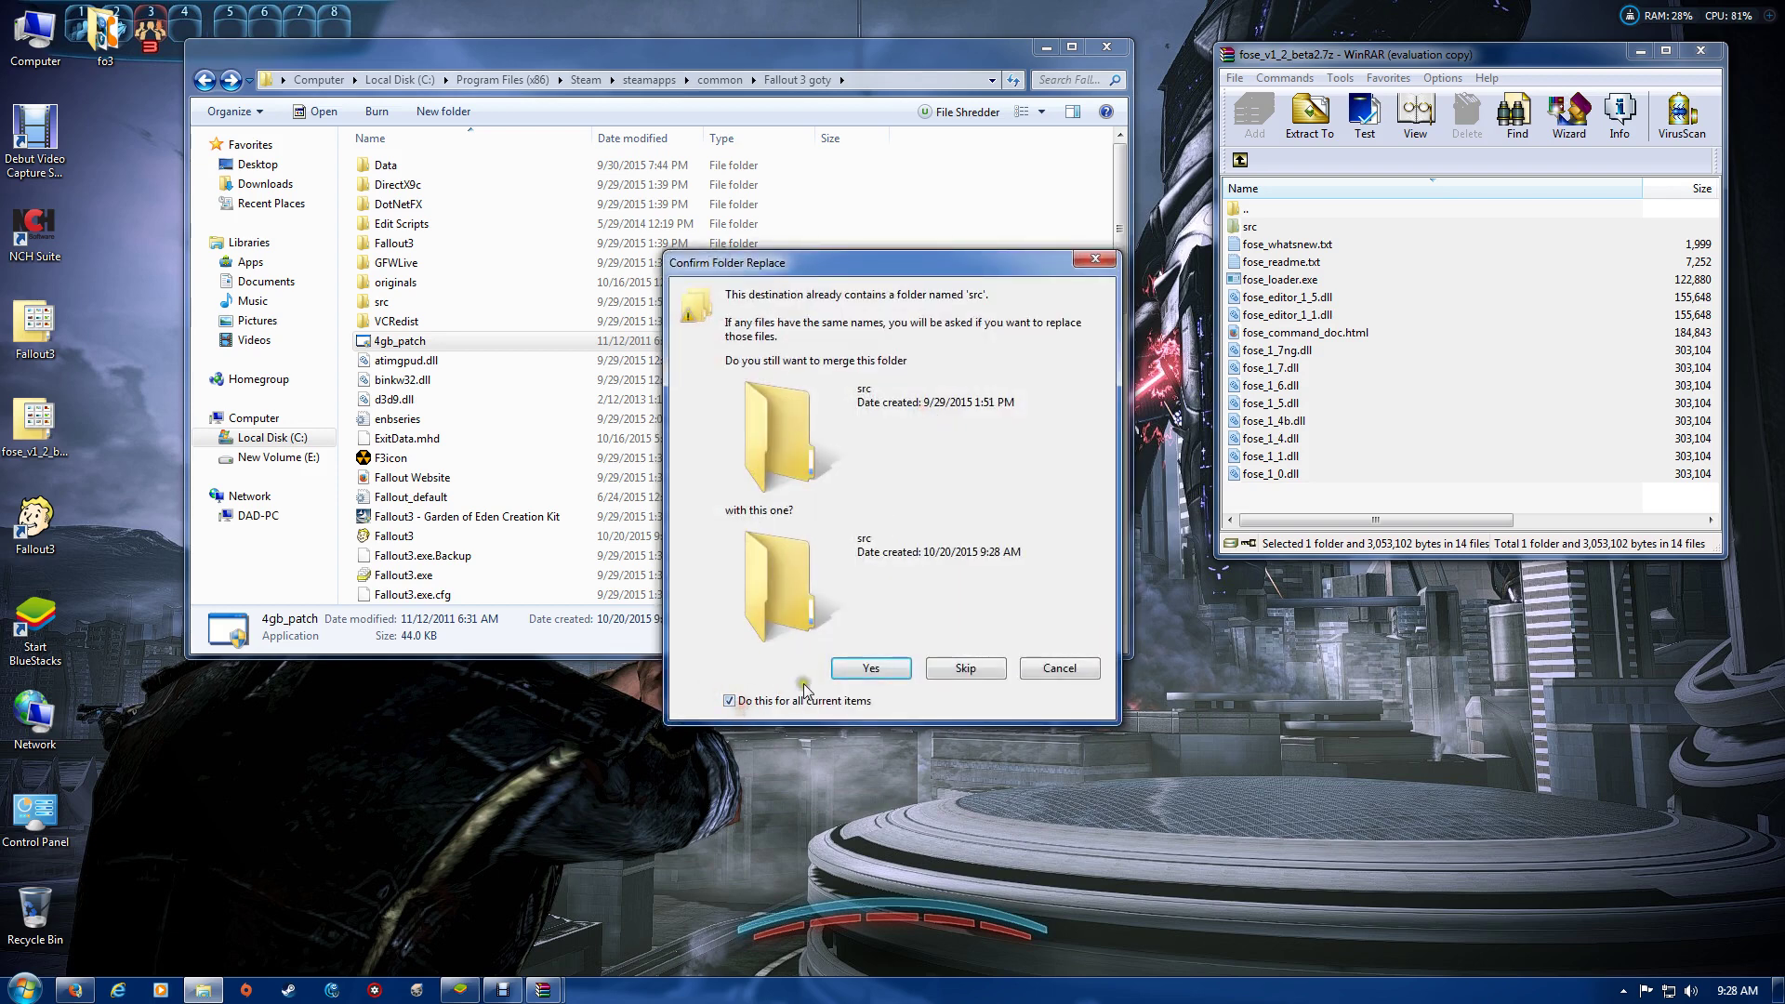
left_click(862, 662)
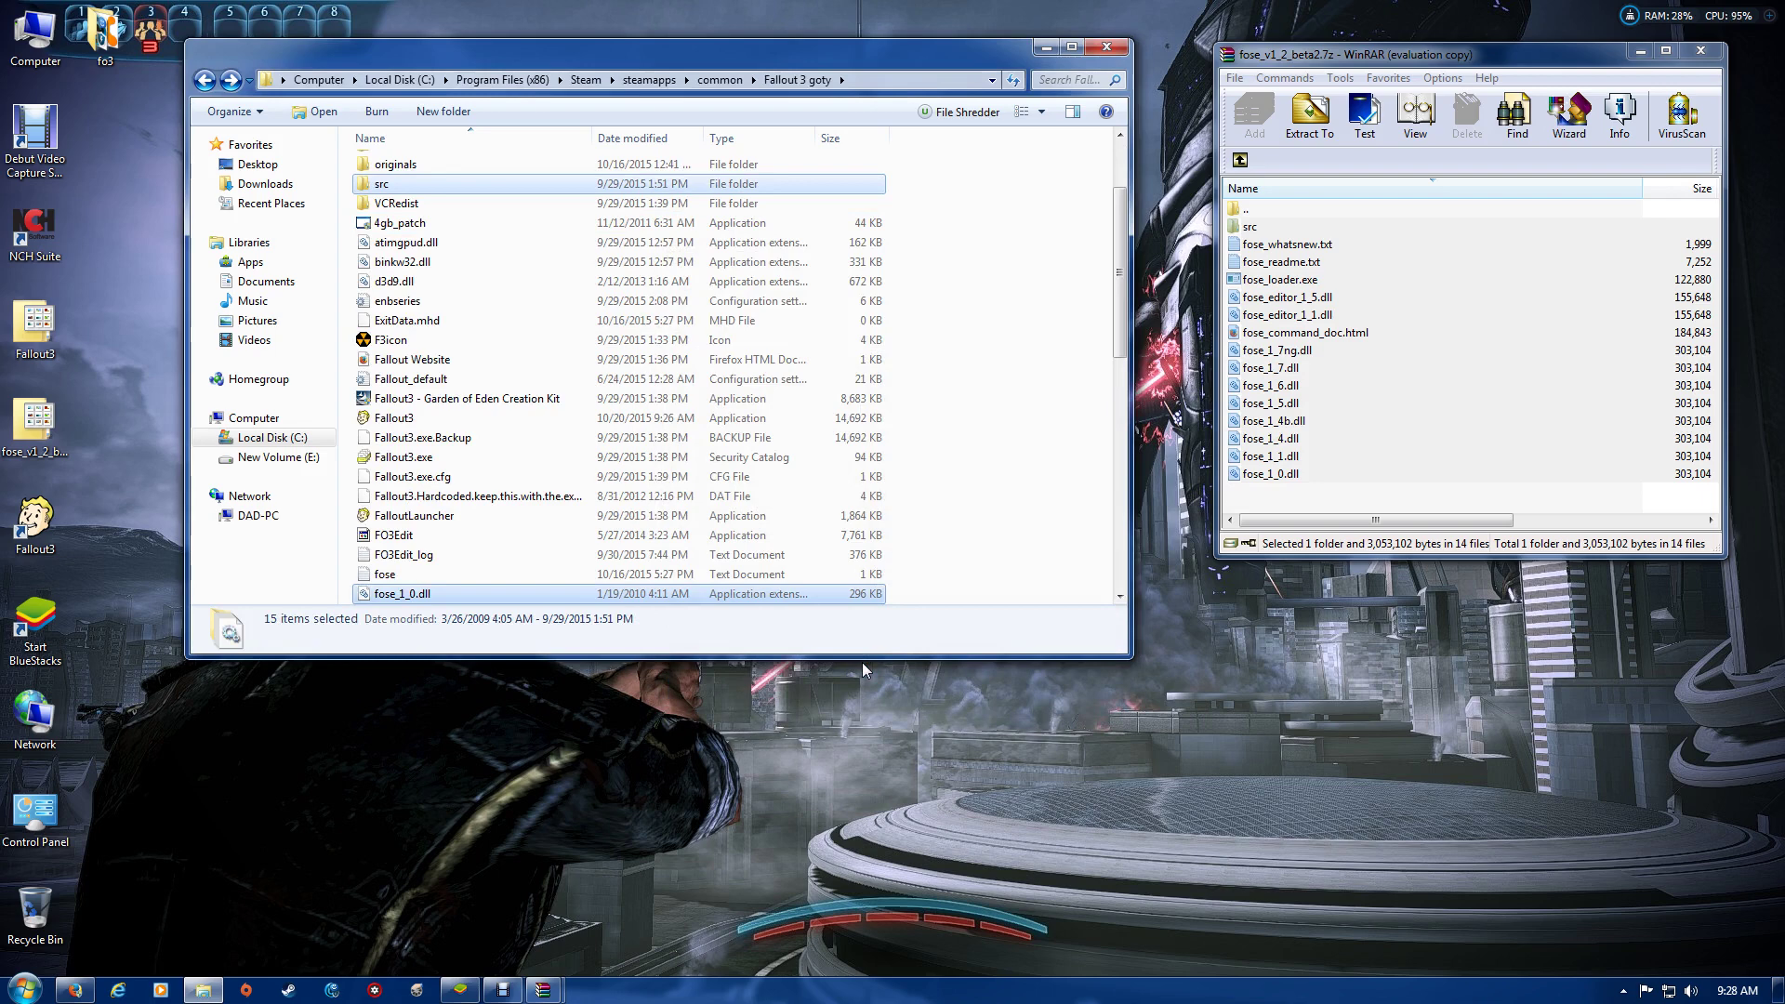
left_click(1702, 51)
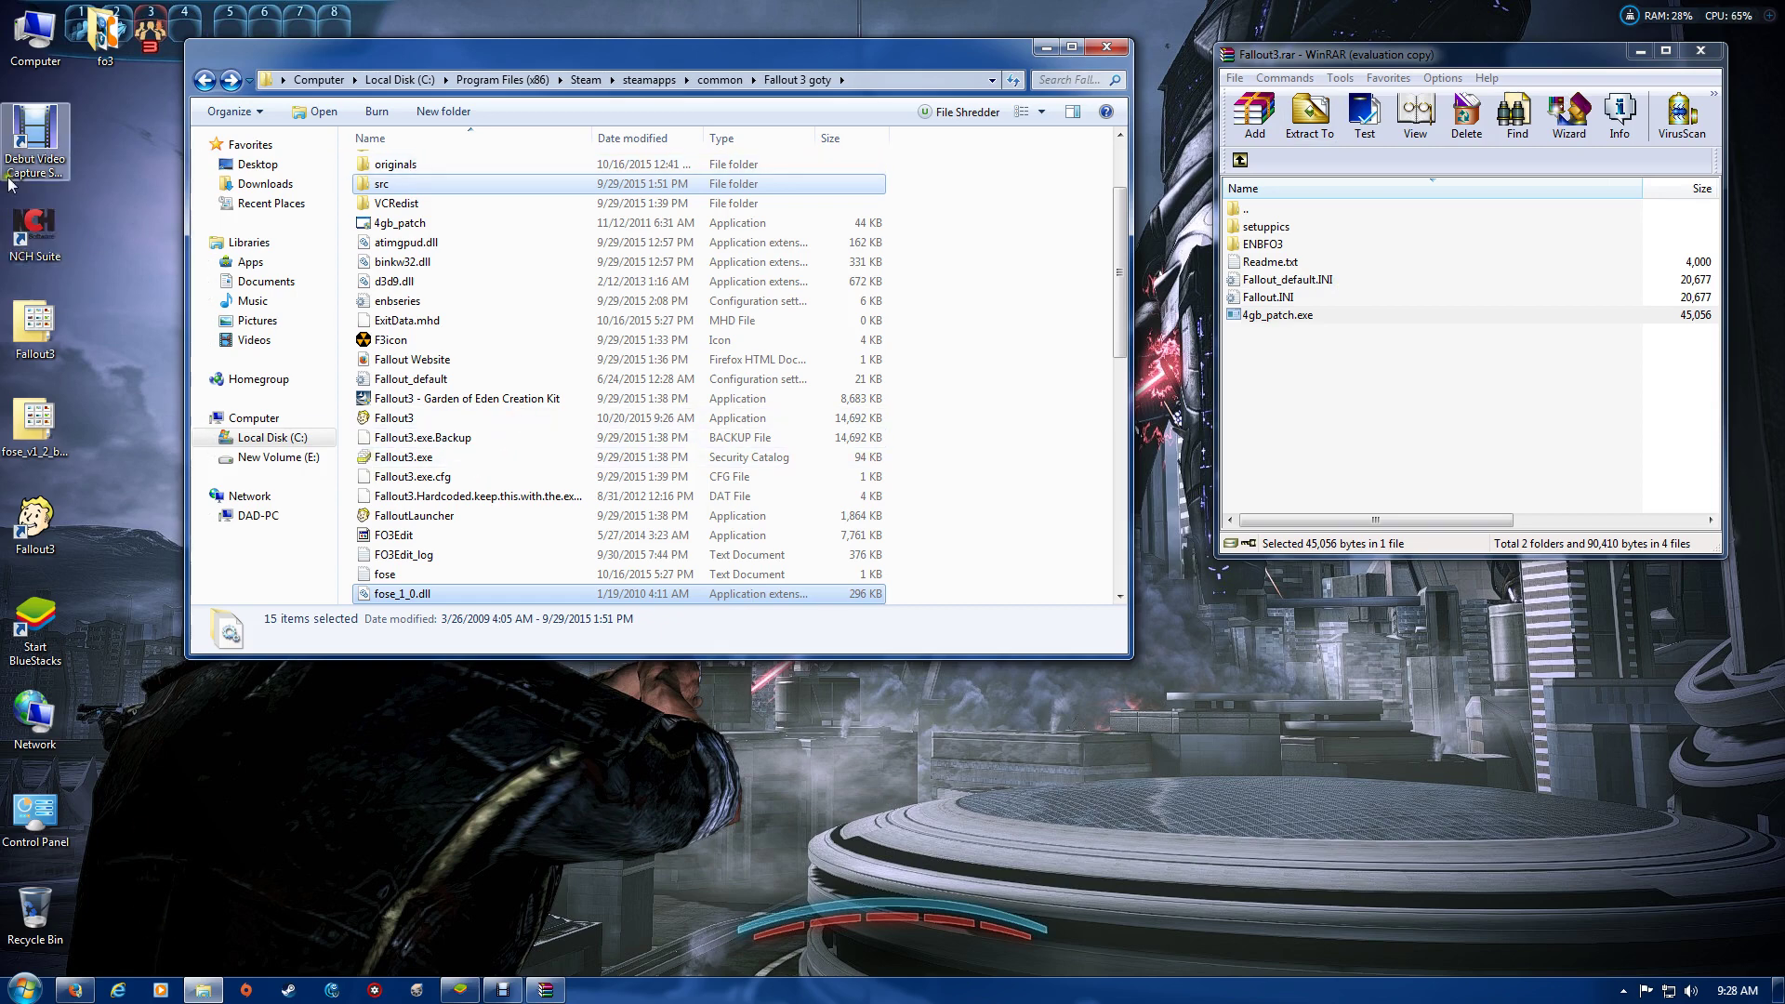
Open the Documents\My Games\Fallout3 settings folder in a new window
double_click(35, 33)
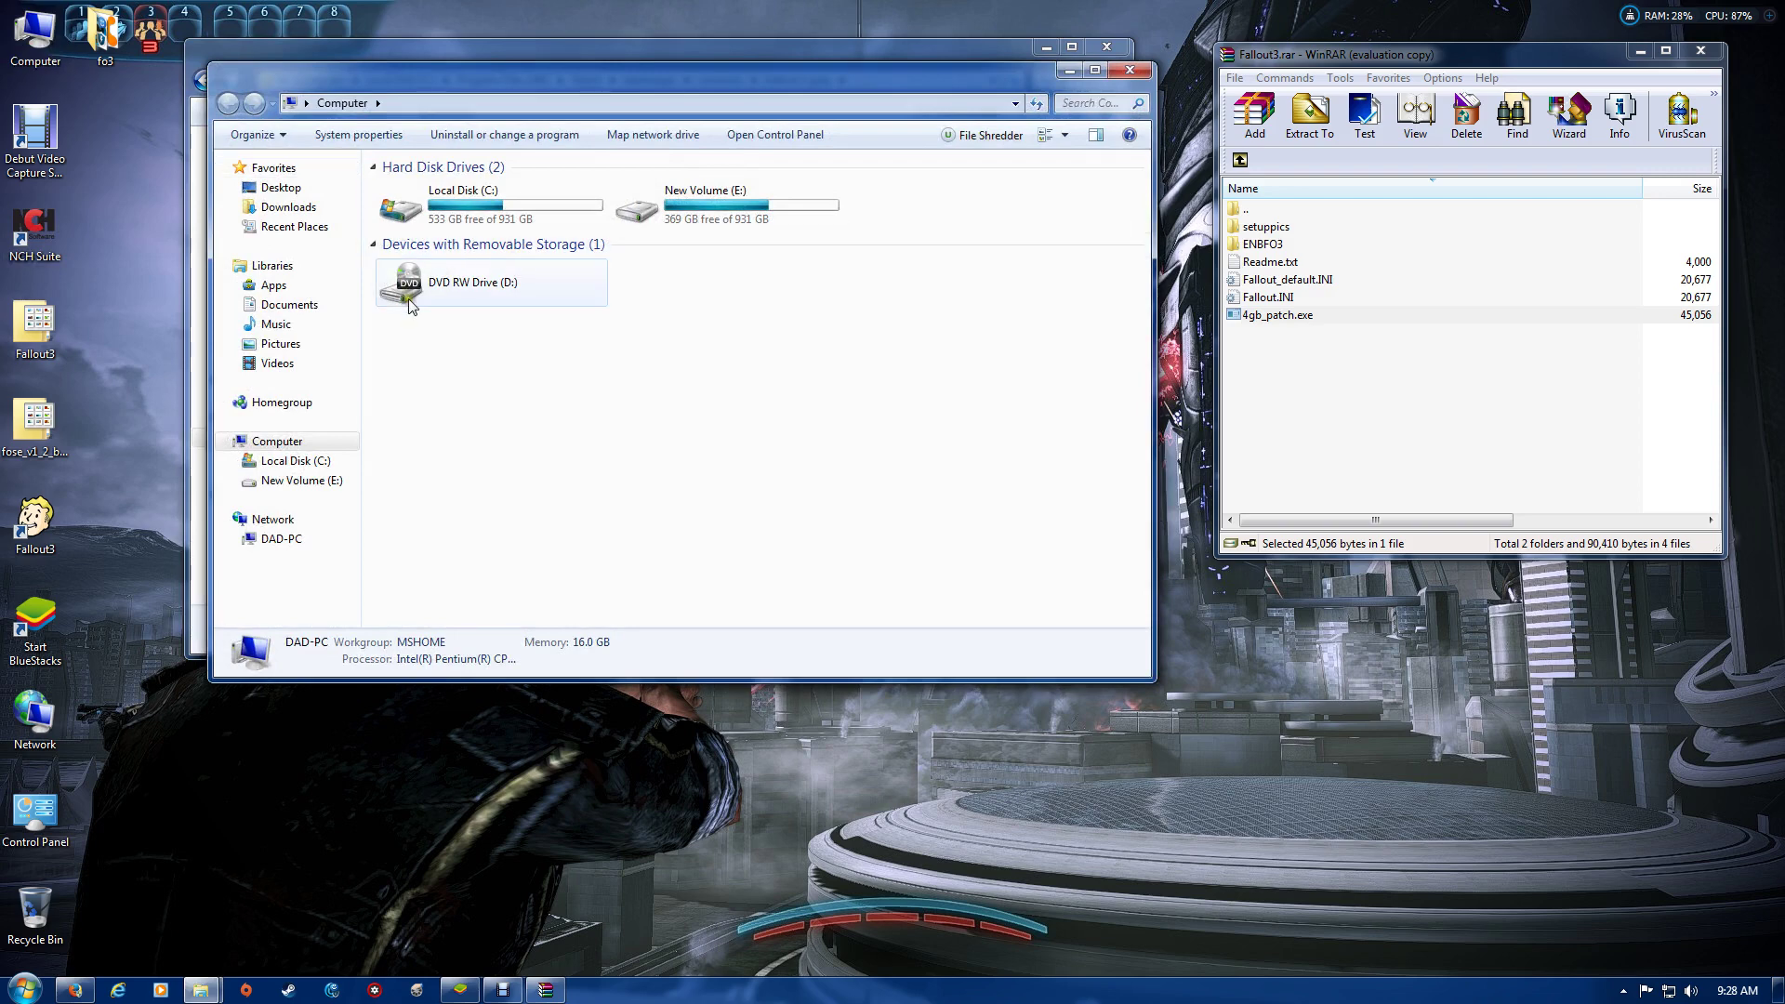
left_click(307, 306)
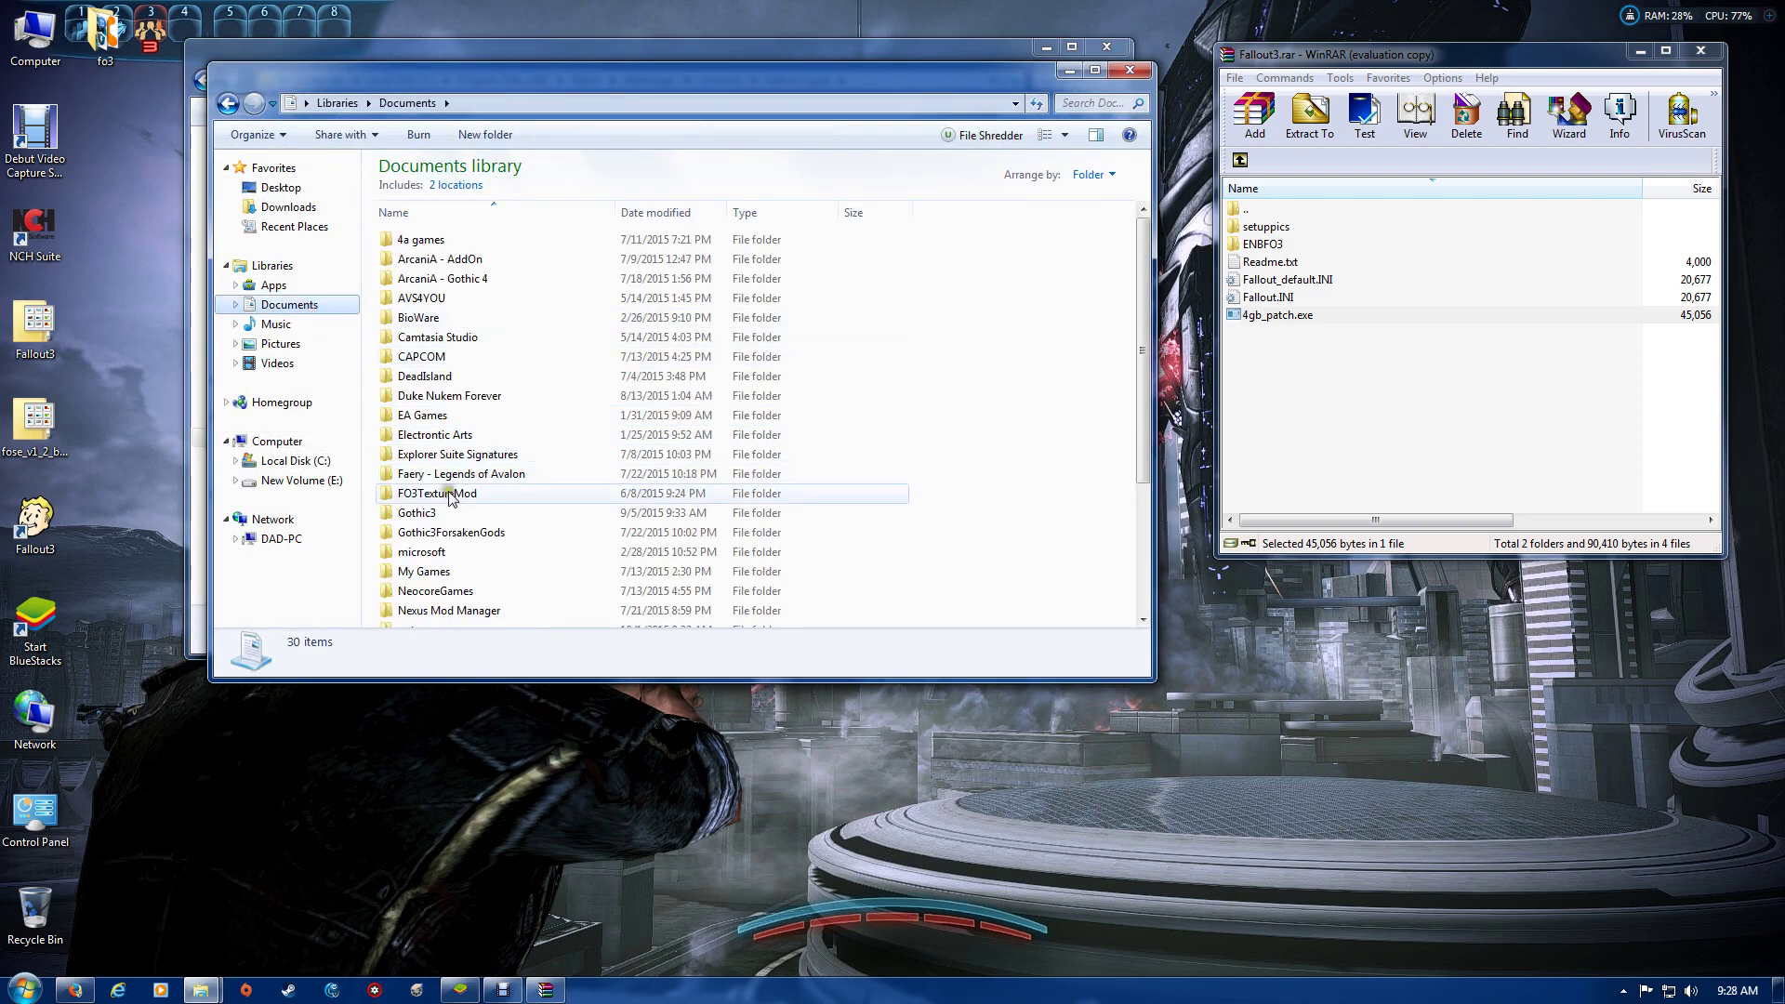
double_click(410, 573)
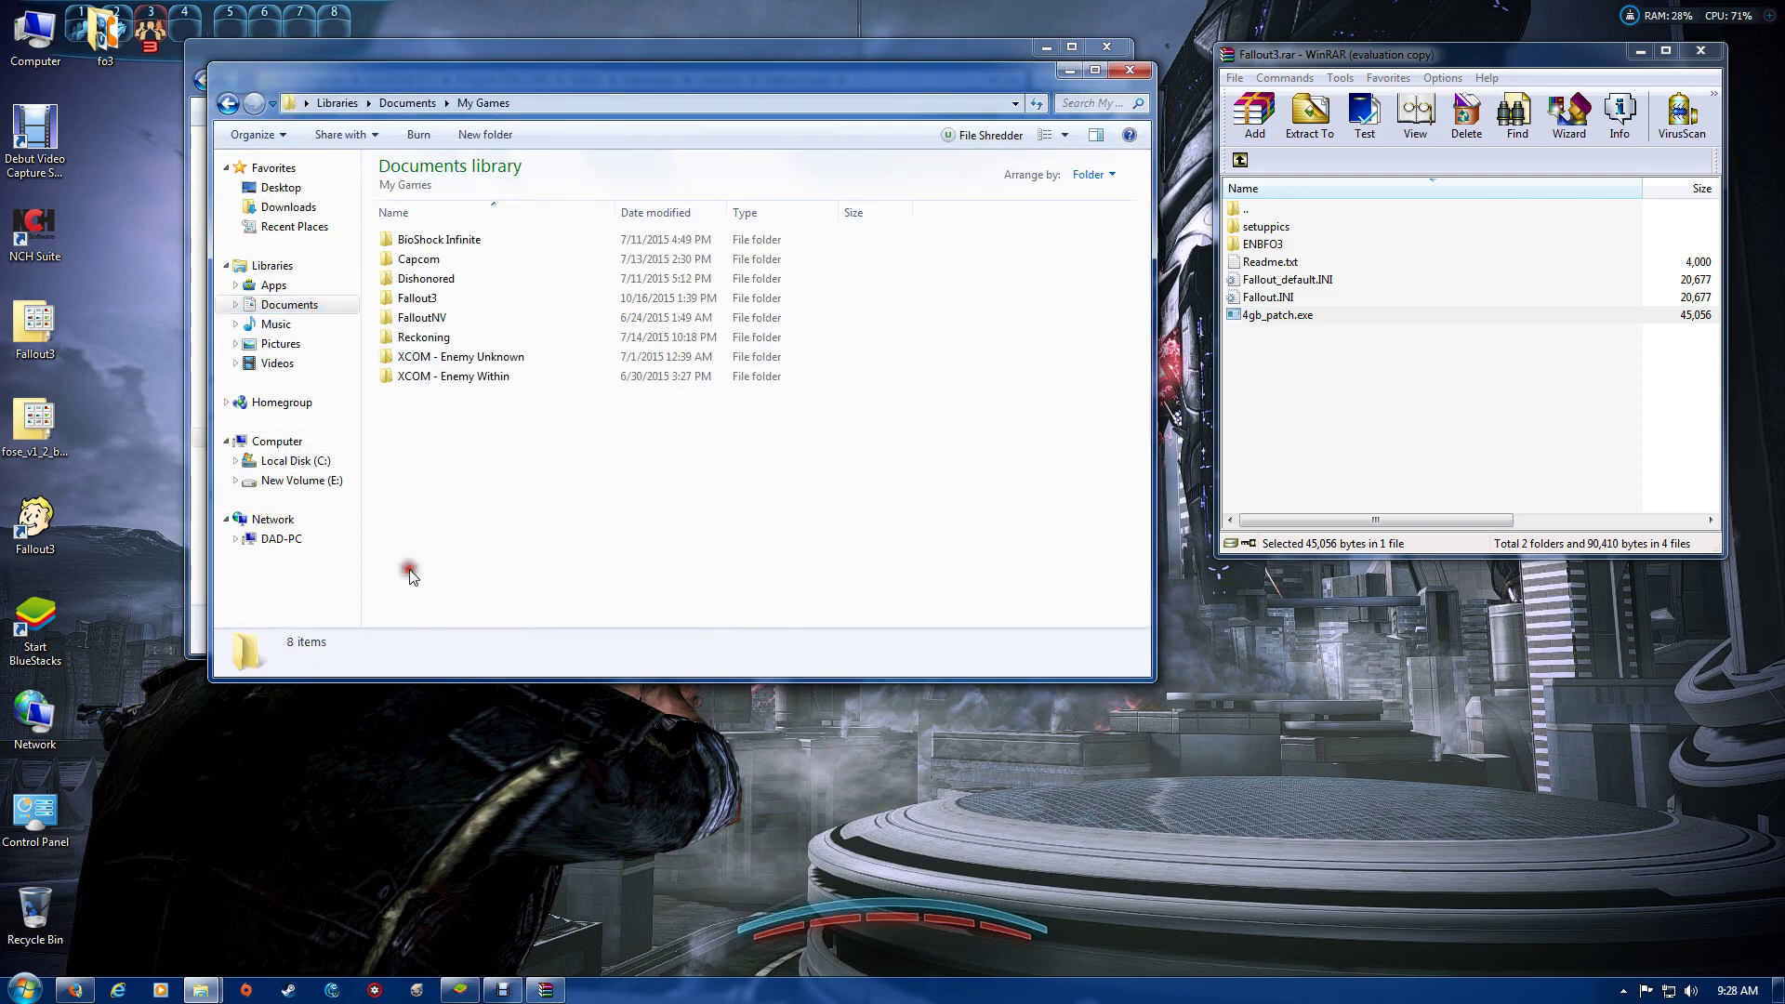
double_click(419, 300)
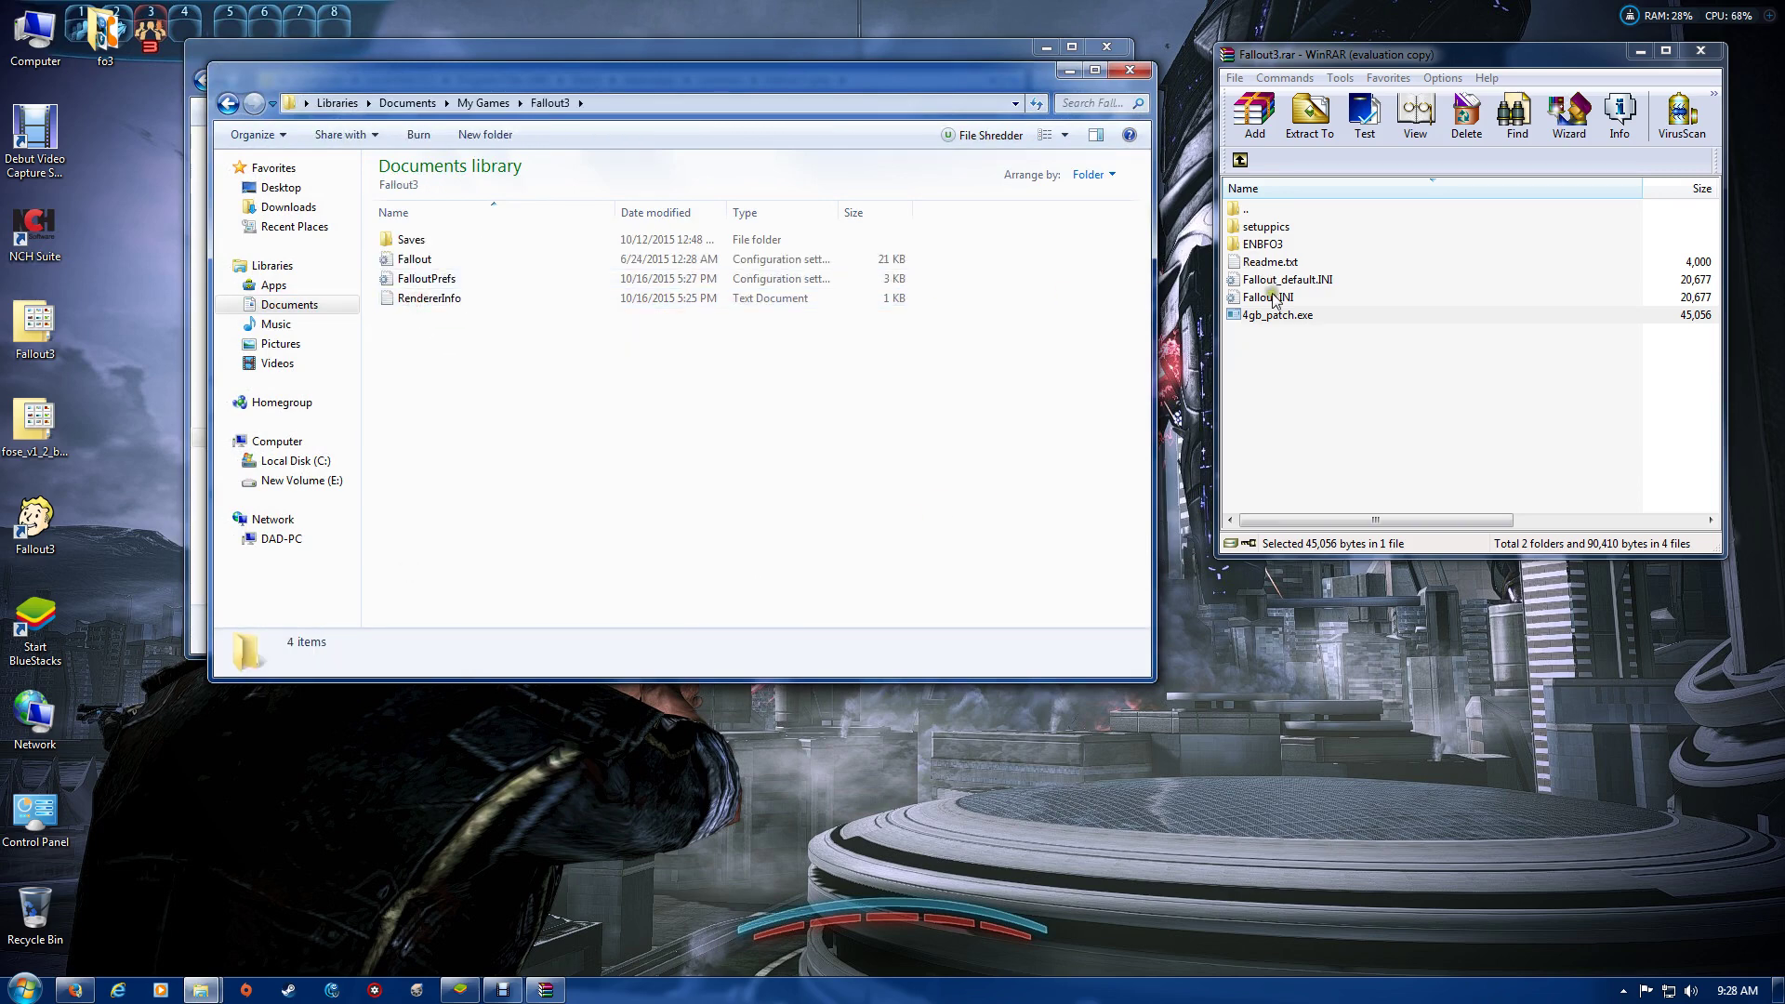
Move the archive's Fallout.INI there, replacing the old one, and close the window
left_click_drag(1269, 297, 762, 457)
left_click(881, 433)
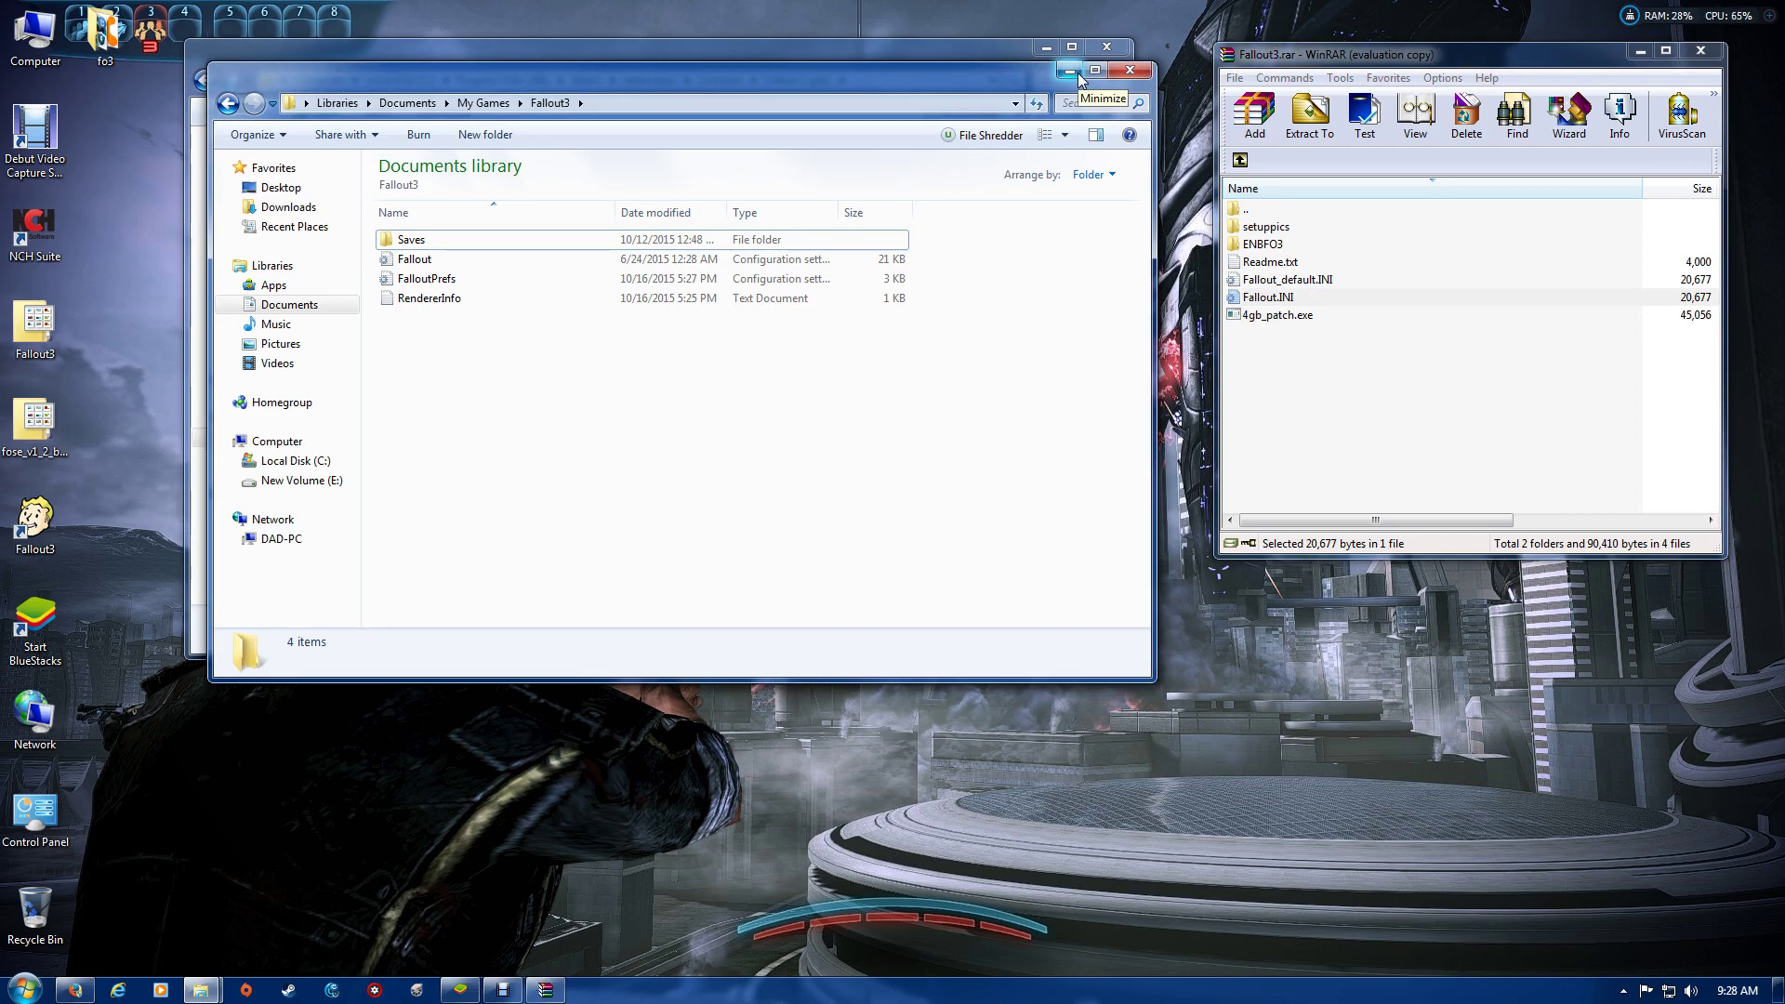
left_click(1127, 70)
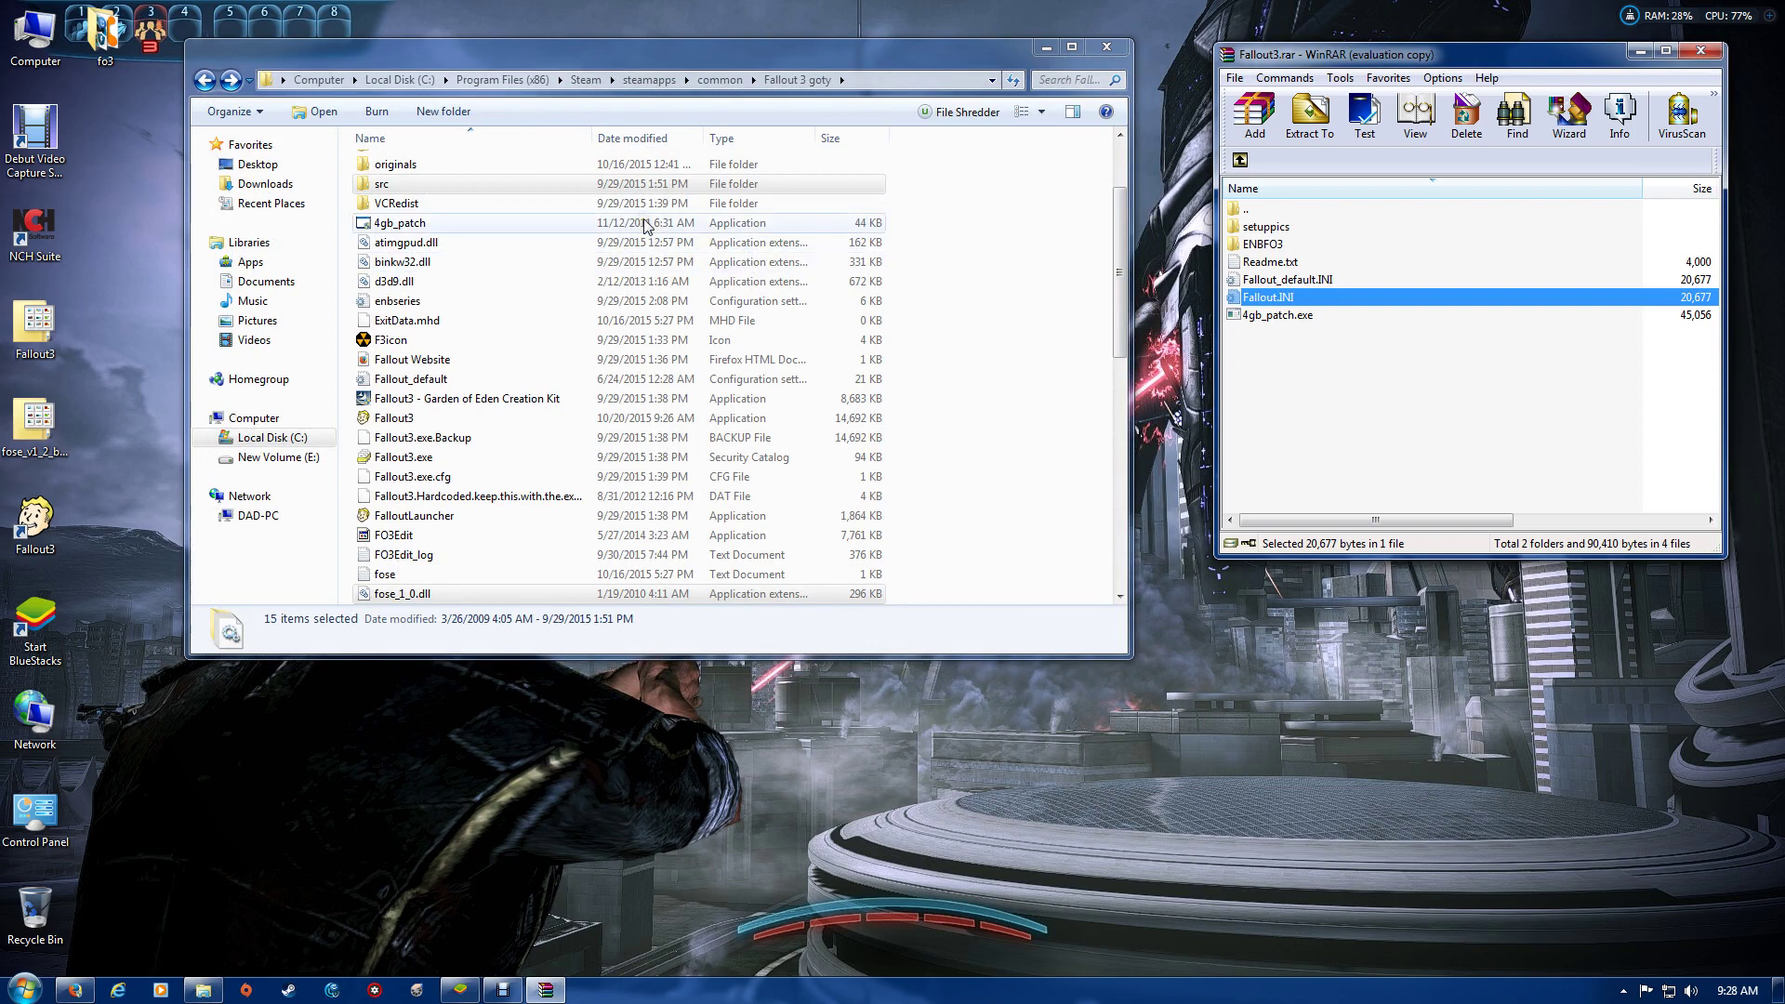
Move enbseries.ini and d3d9.dll from ENBFO3 into Fallout 3 goty, replacing old copies, and close WinRAR
double_click(1257, 246)
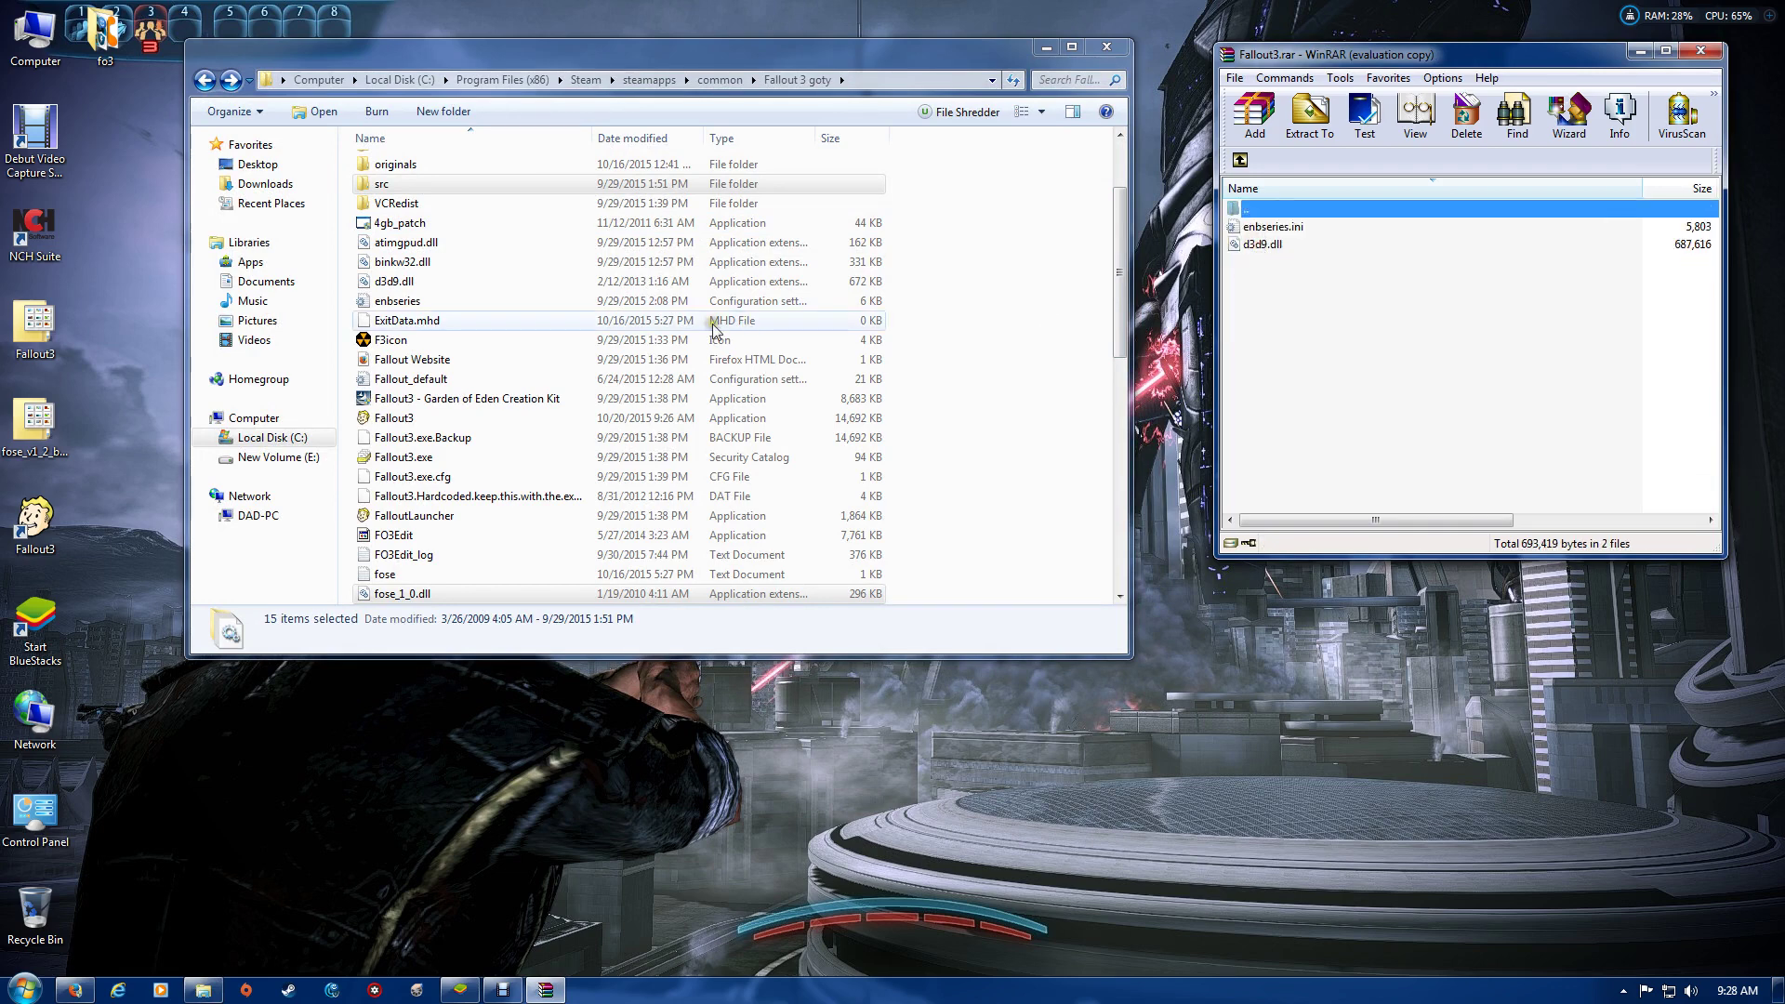
left_click_drag(1300, 267, 963, 425)
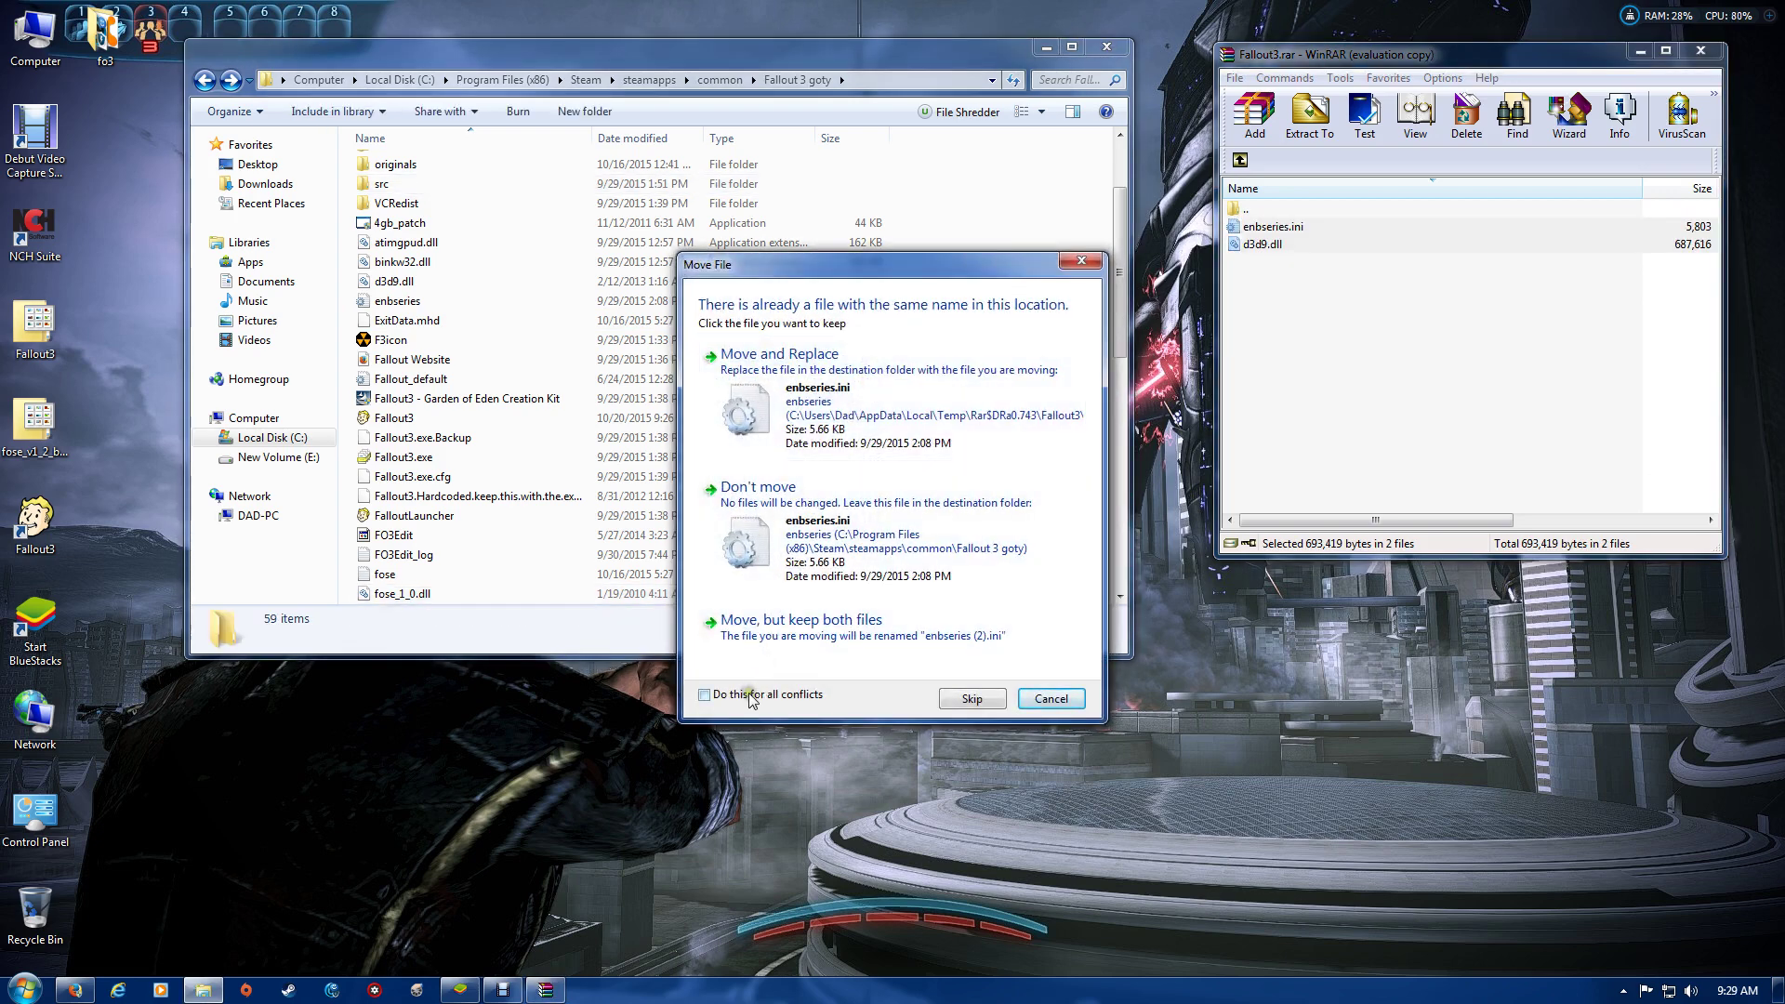
left_click(804, 444)
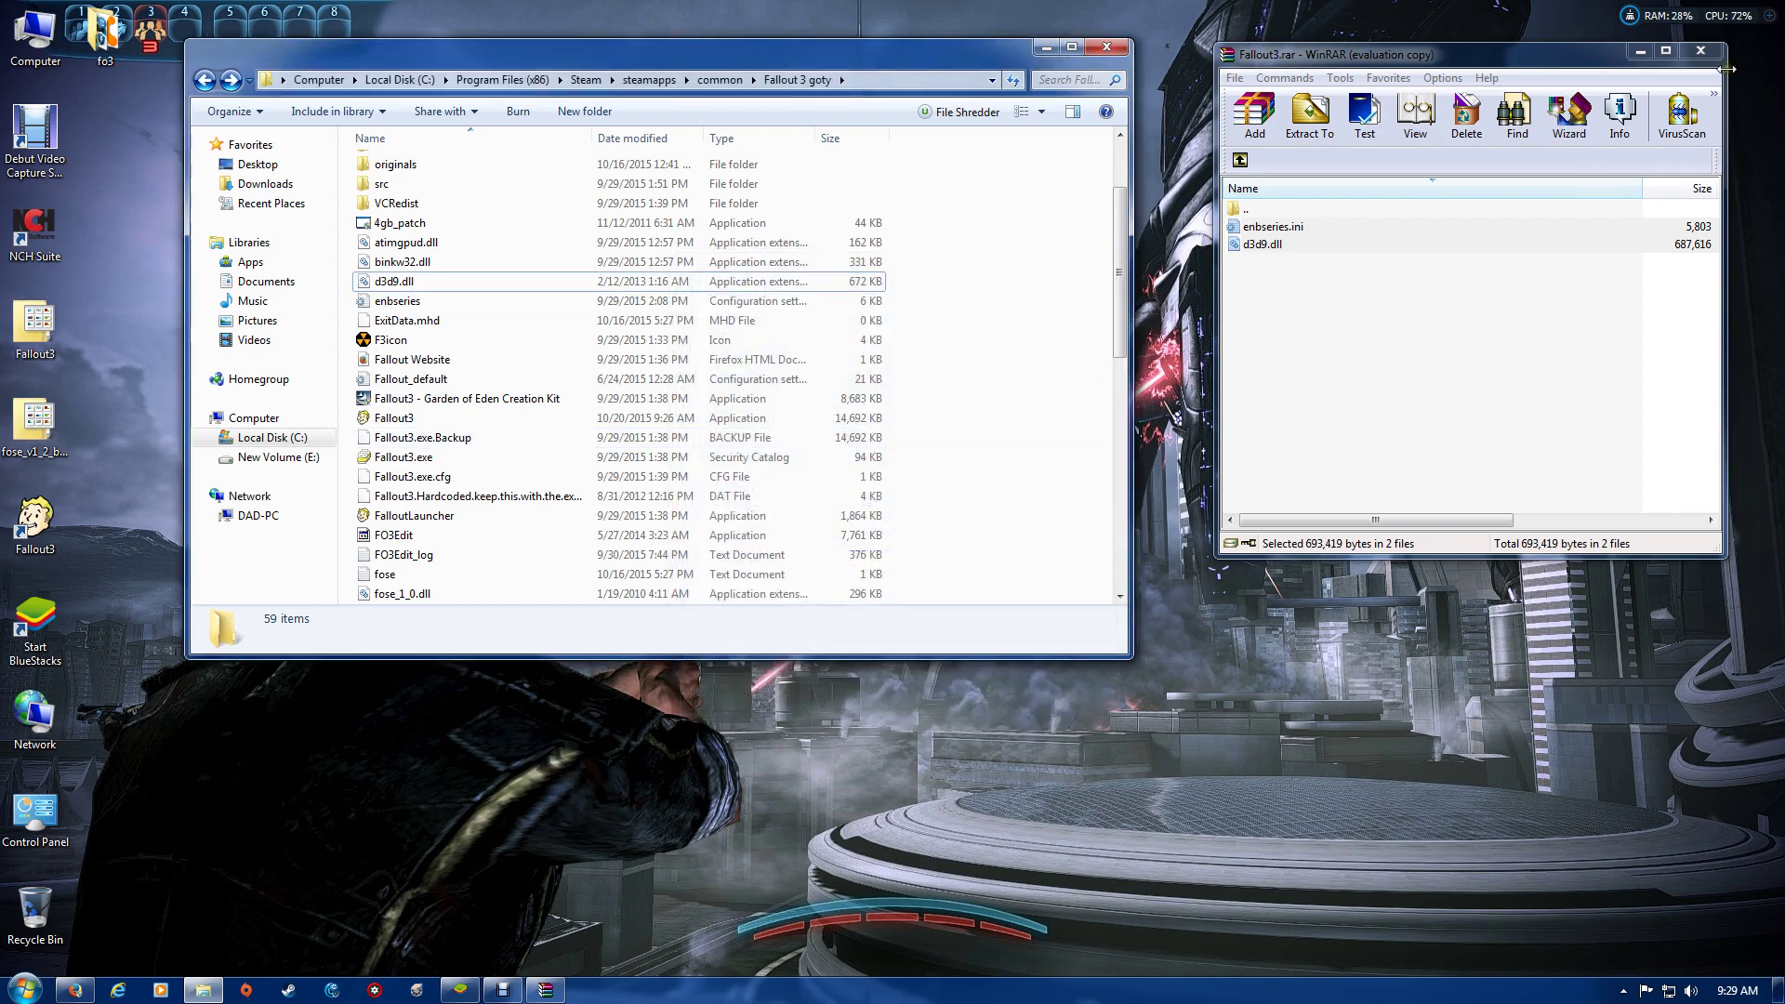
left_click(1702, 52)
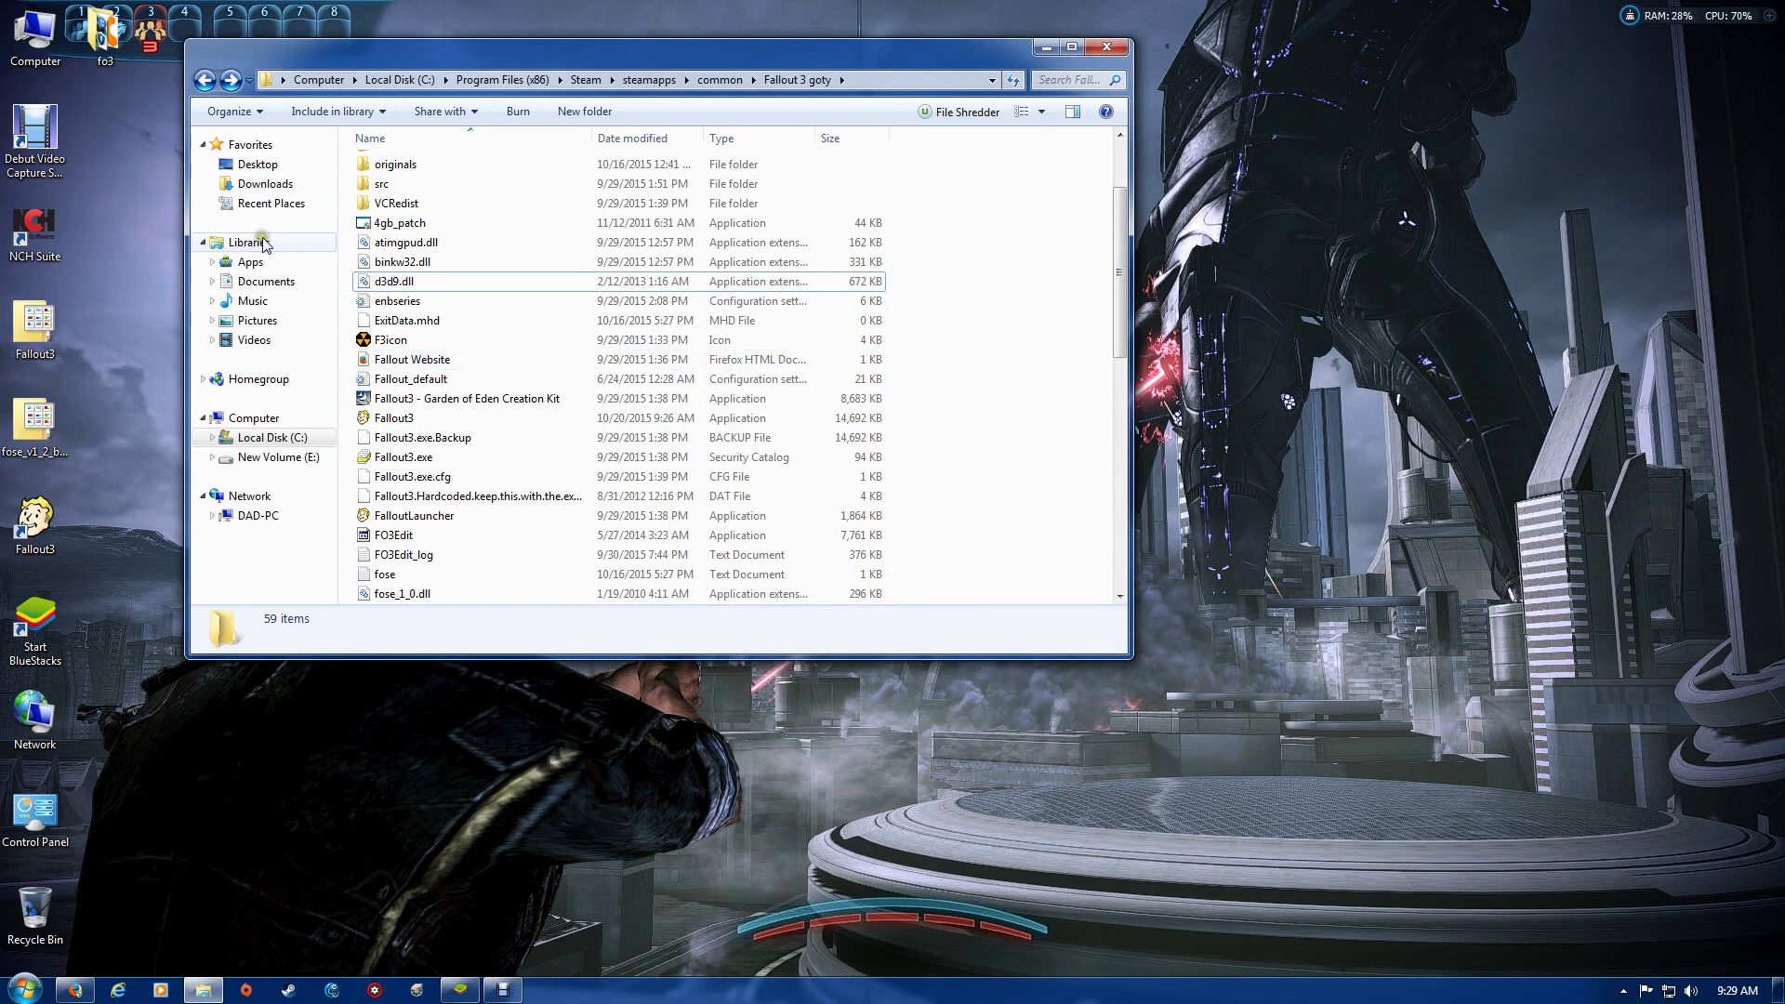
Patch fose_loader with 4gb_patch and acknowledge the success message
double_click(386, 225)
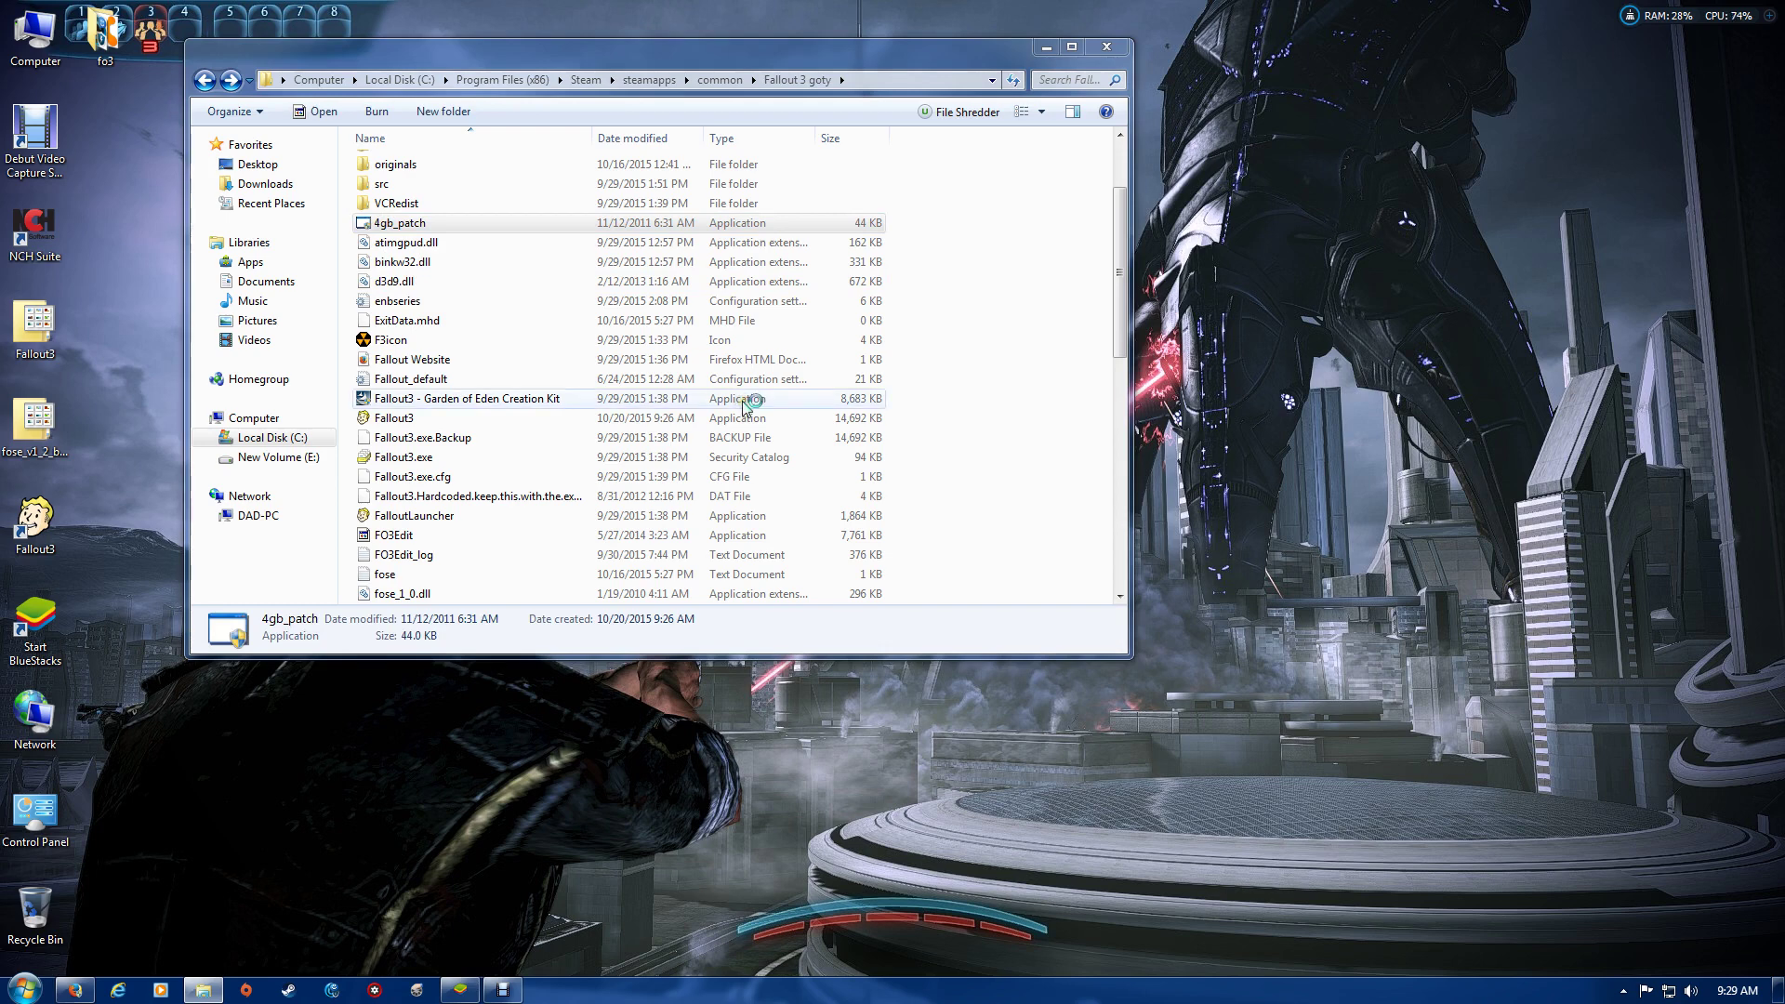
left_click(766, 445)
left_click(759, 467)
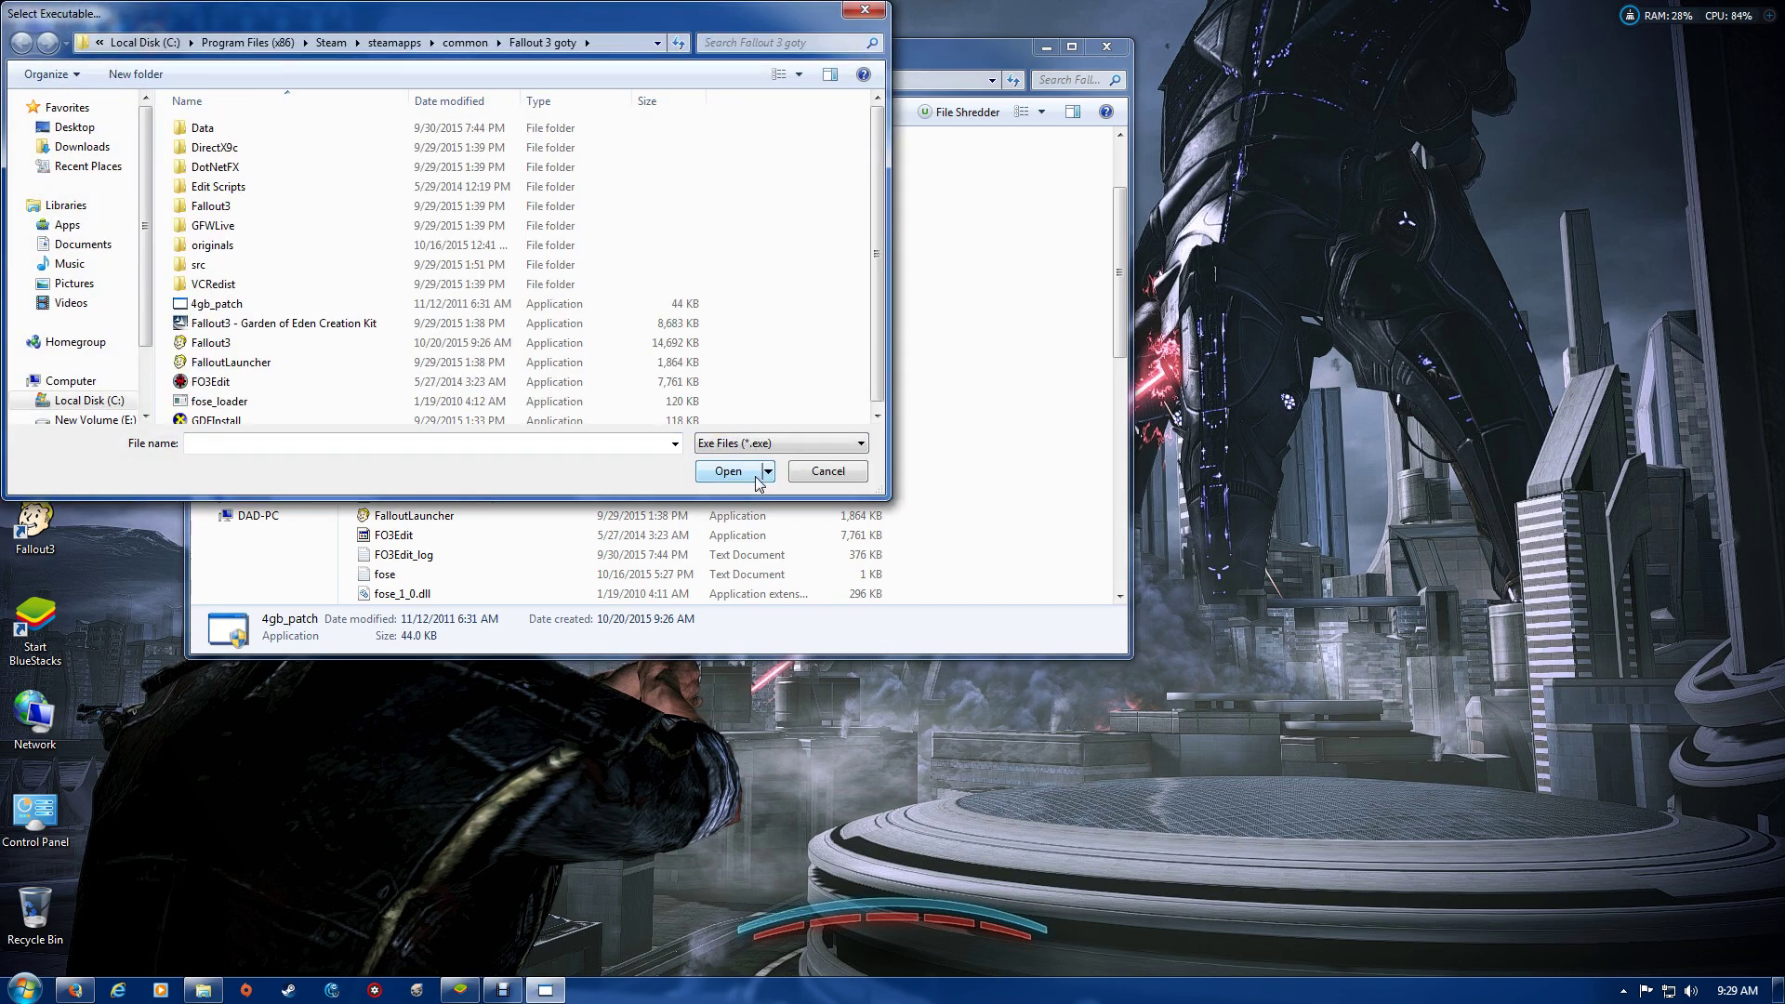
double_click(289, 406)
left_click(820, 512)
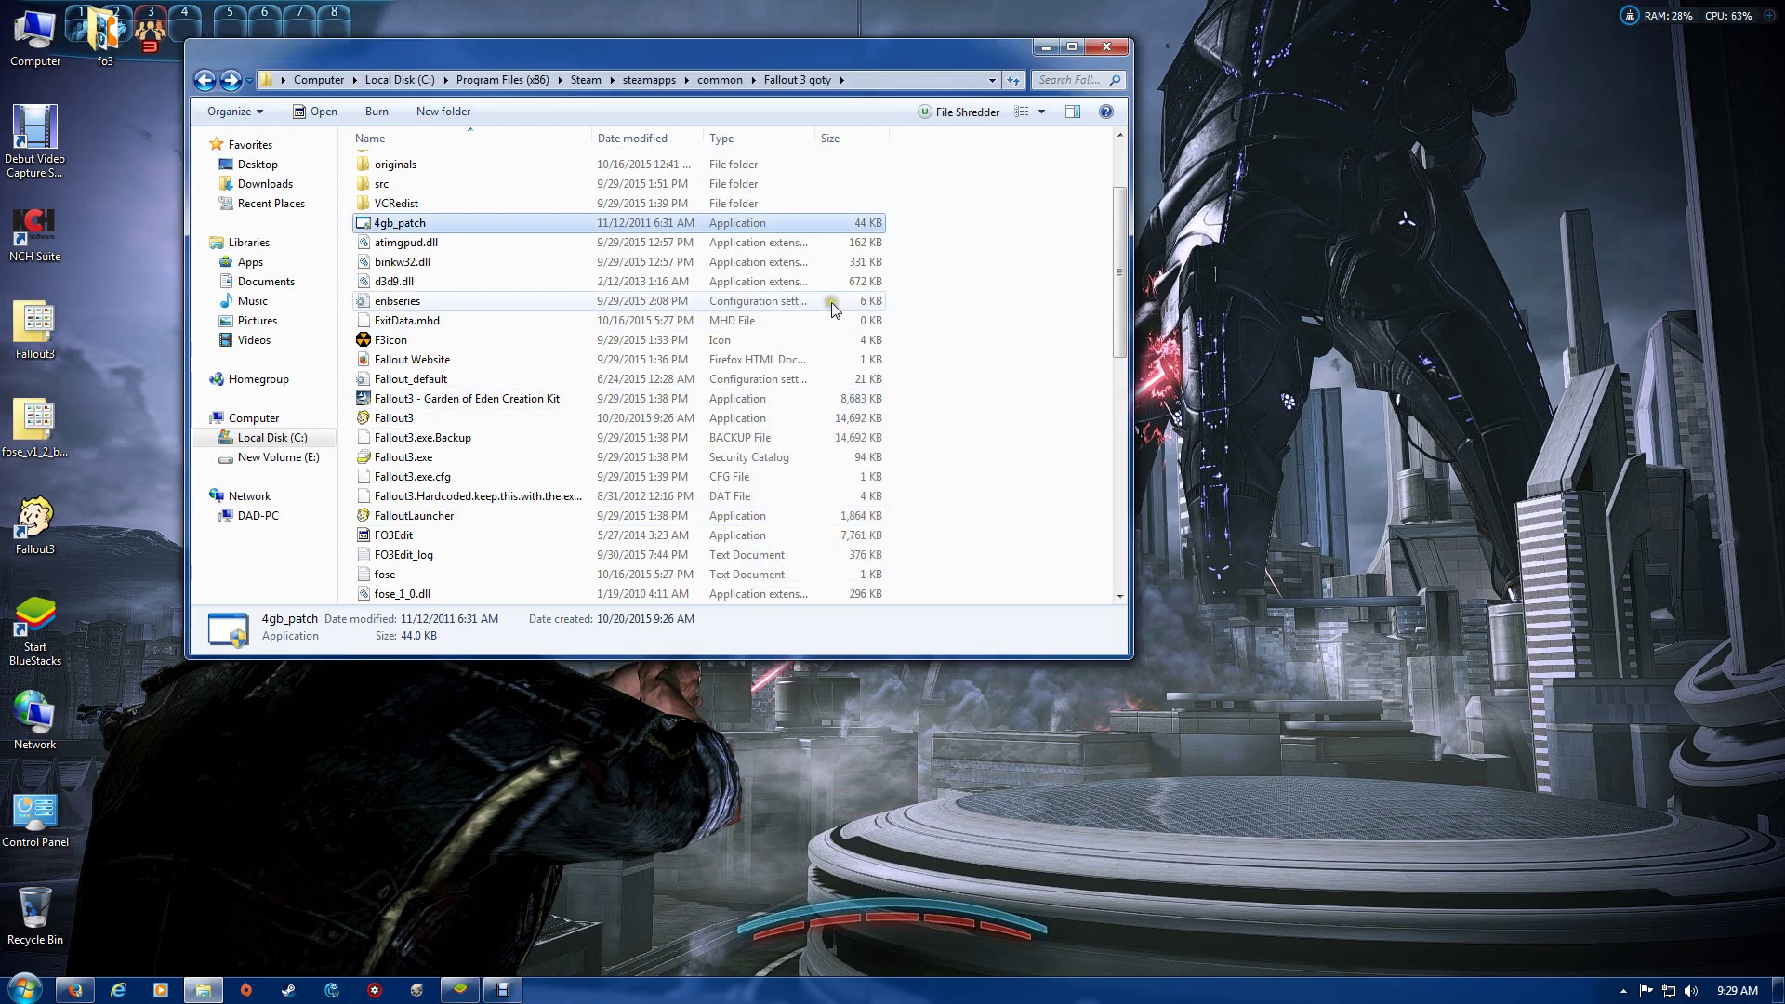
Copy fose_loader from the Fallout 3 goty folder and paste it as a desktop shortcut
scroll(561, 307, "down", 7)
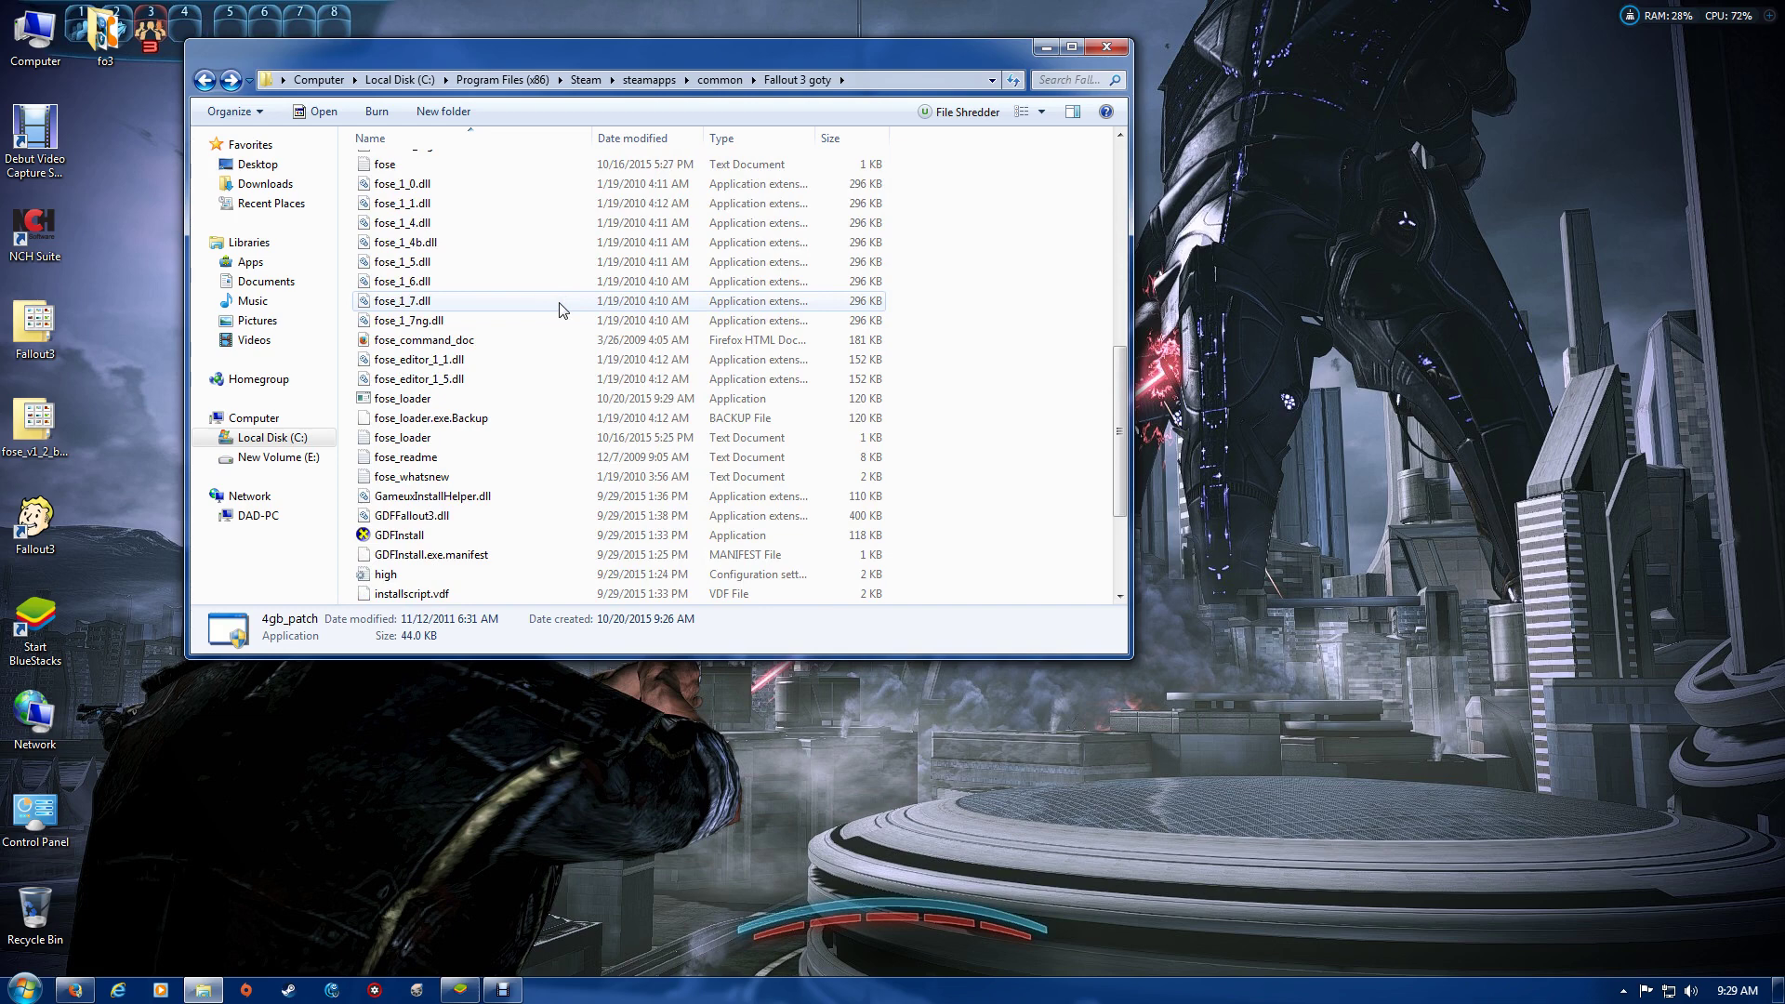
scroll(561, 307, "down", 1)
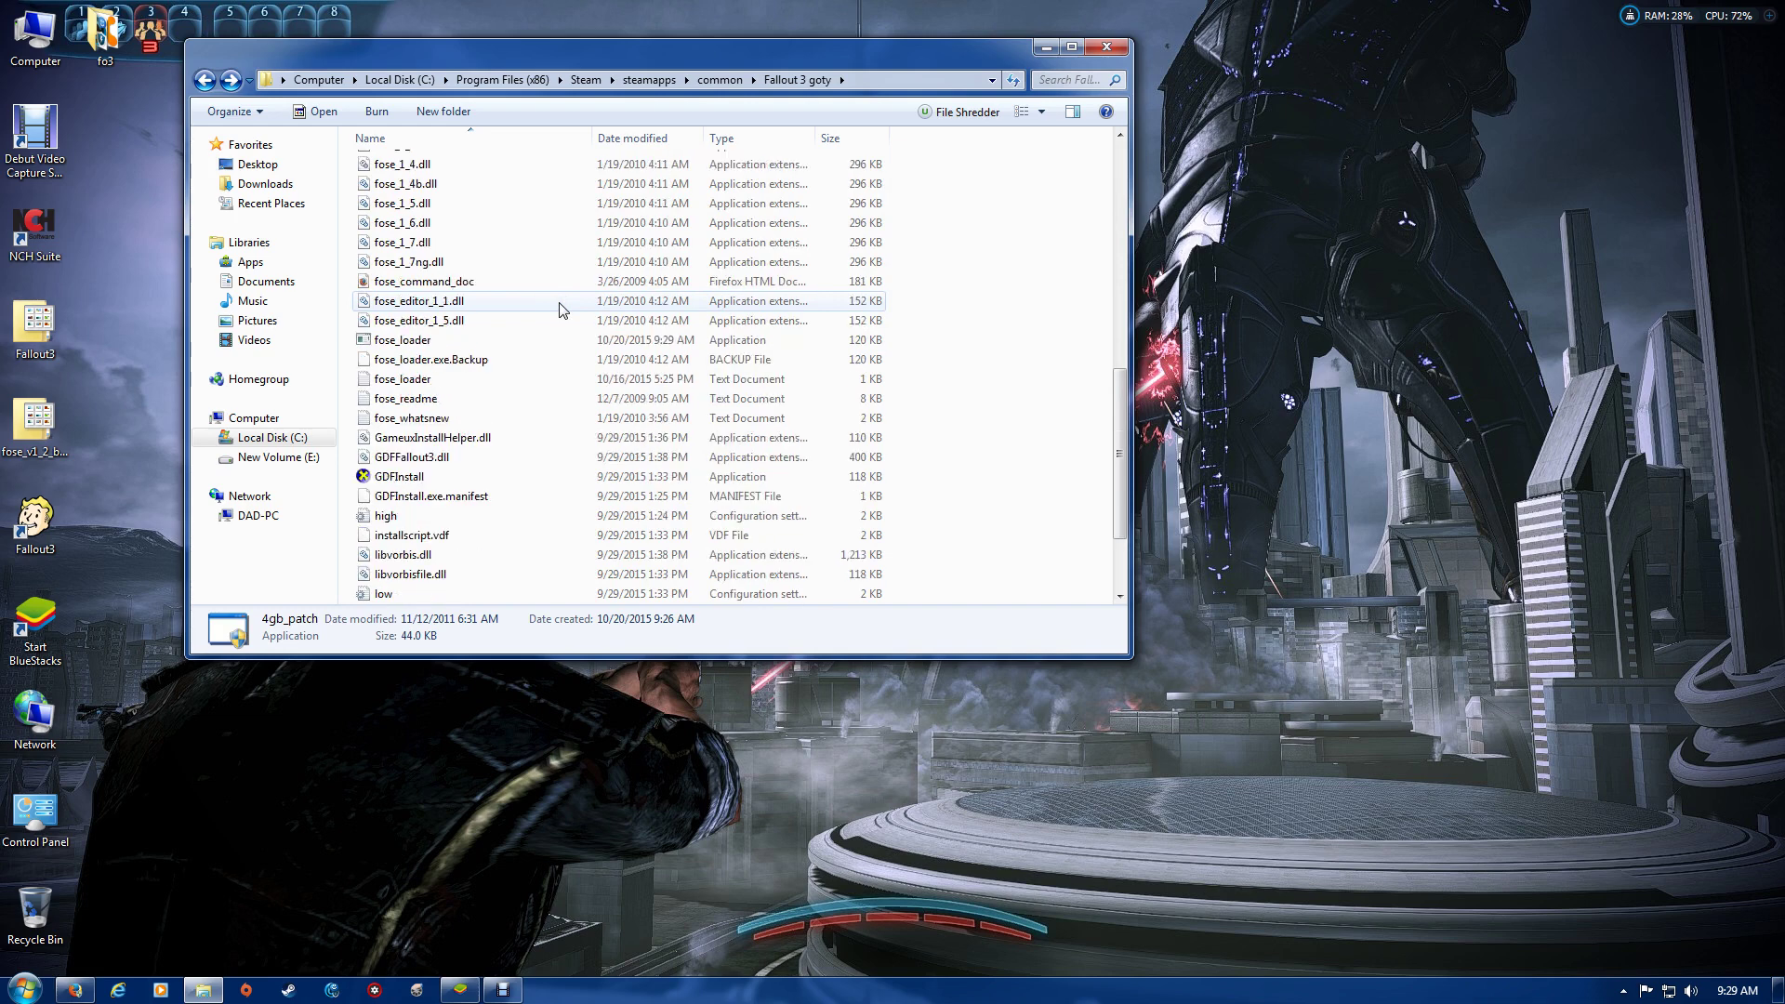
right_click(471, 344)
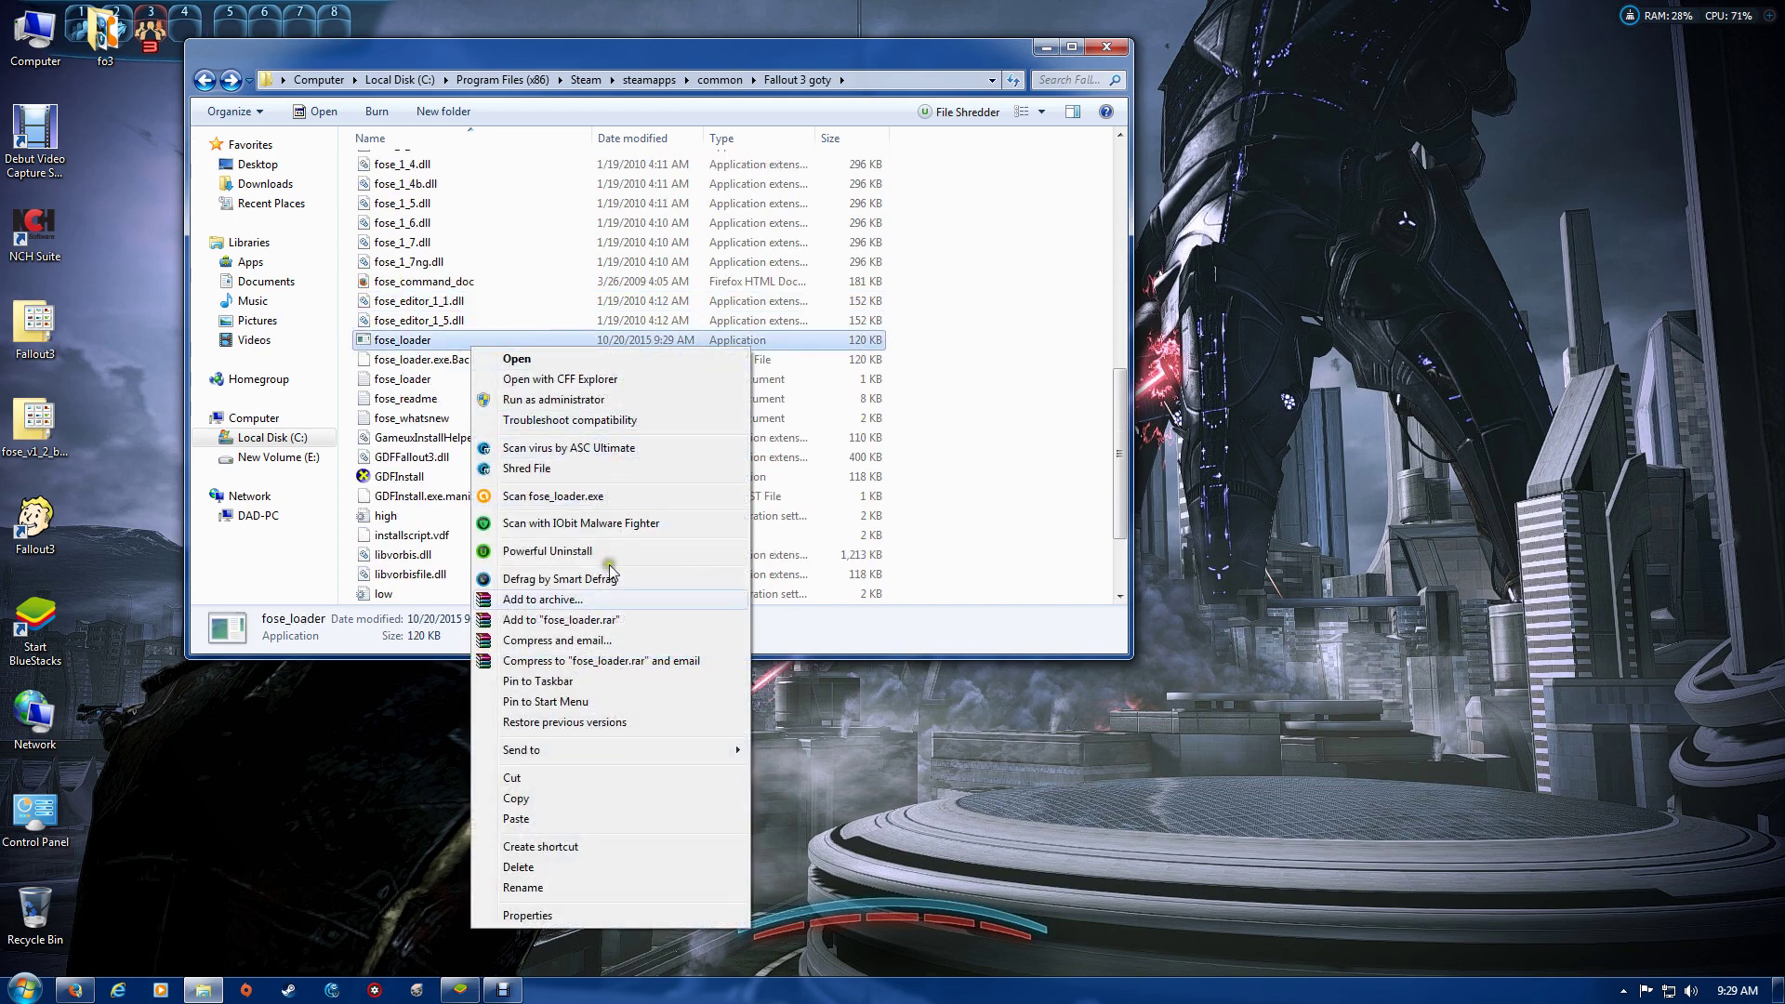
left_click(567, 798)
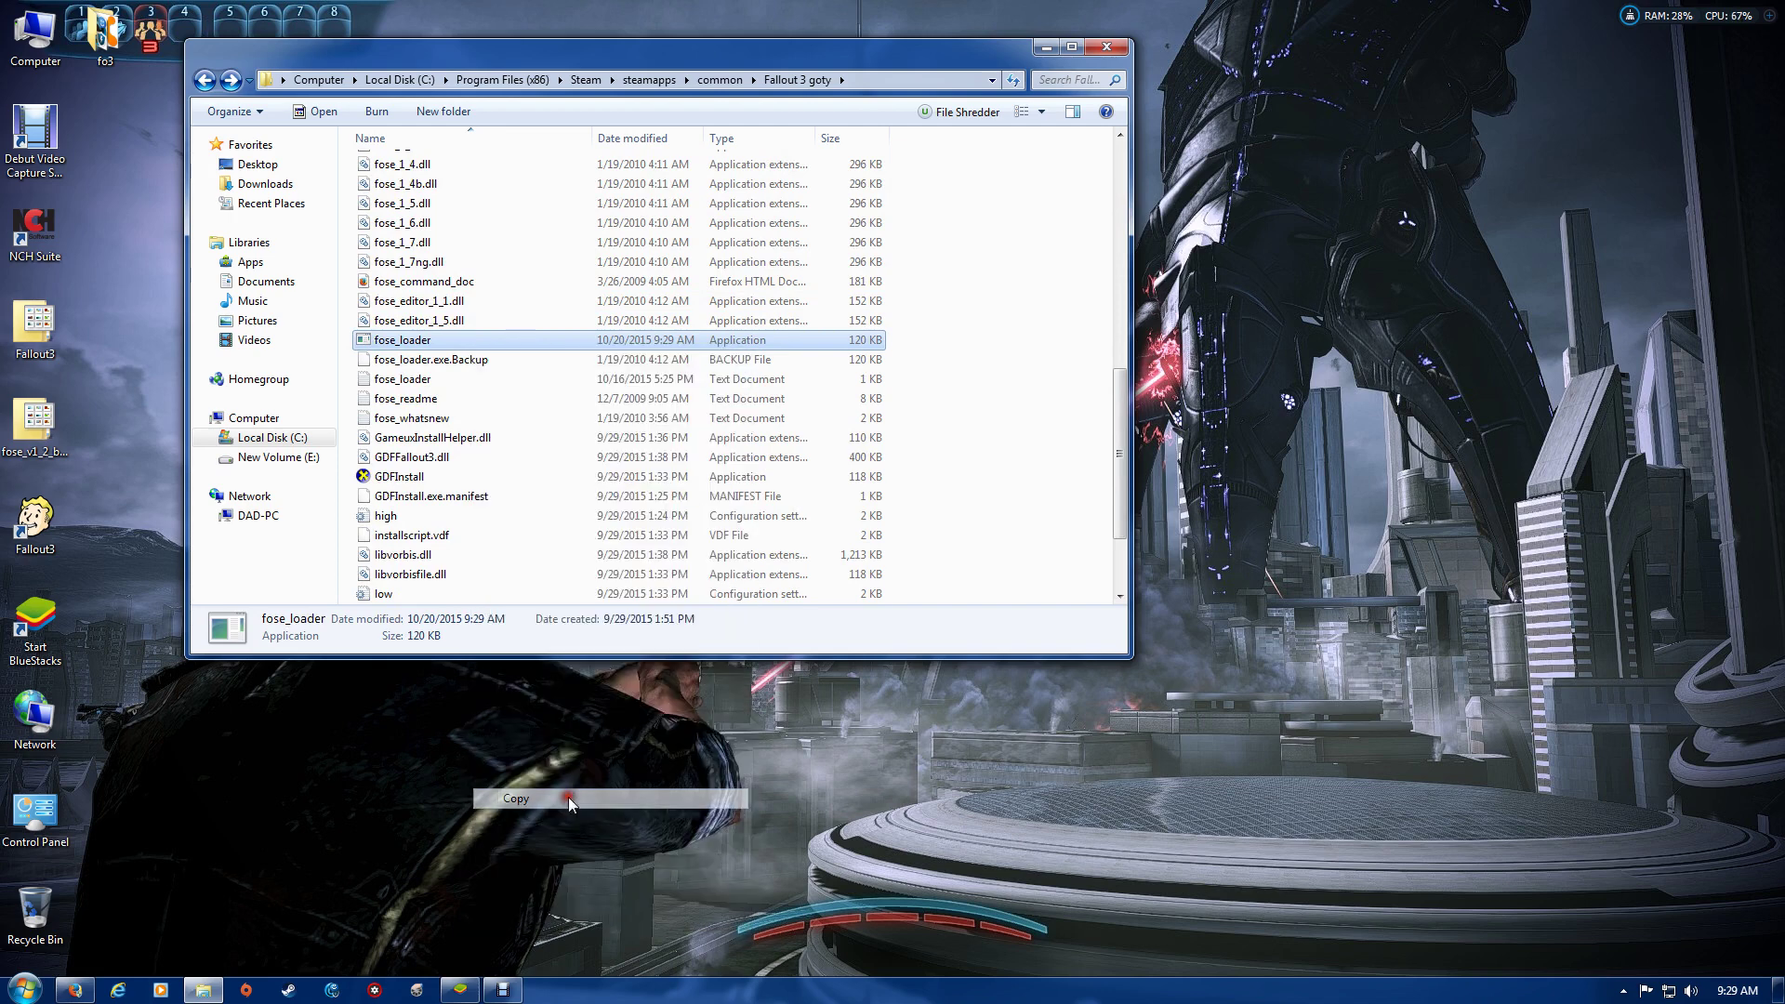
right_click(443, 819)
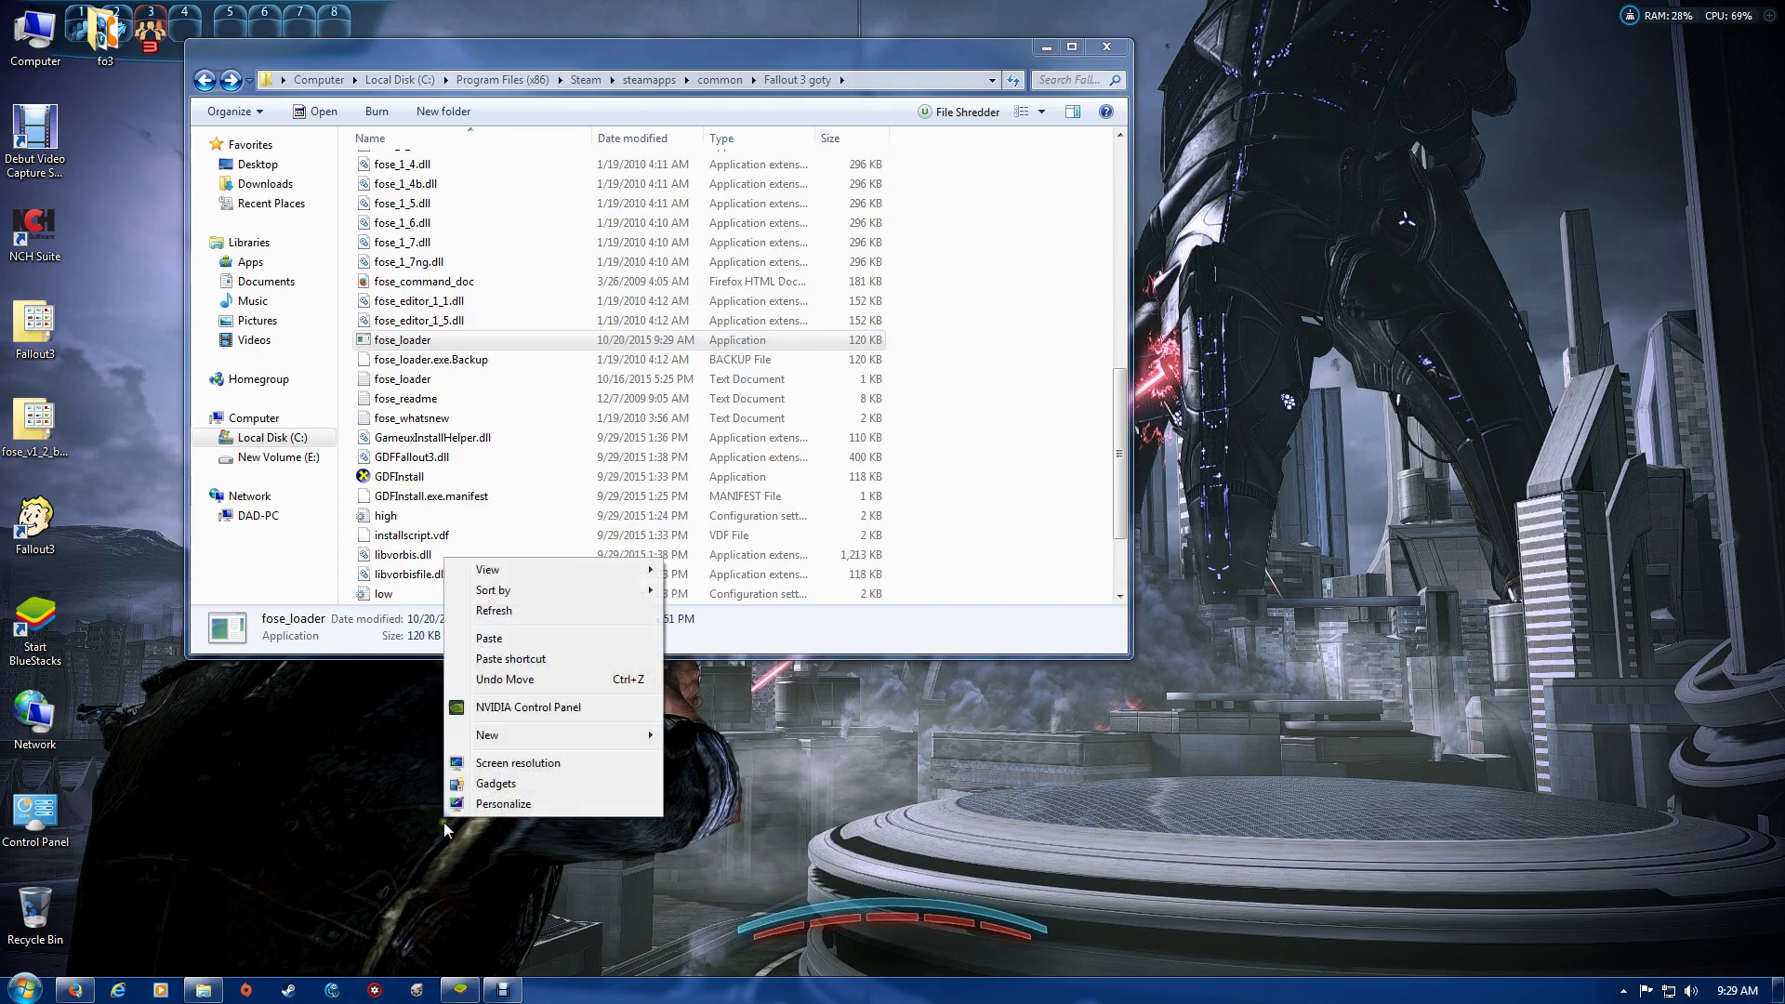
left_click(549, 659)
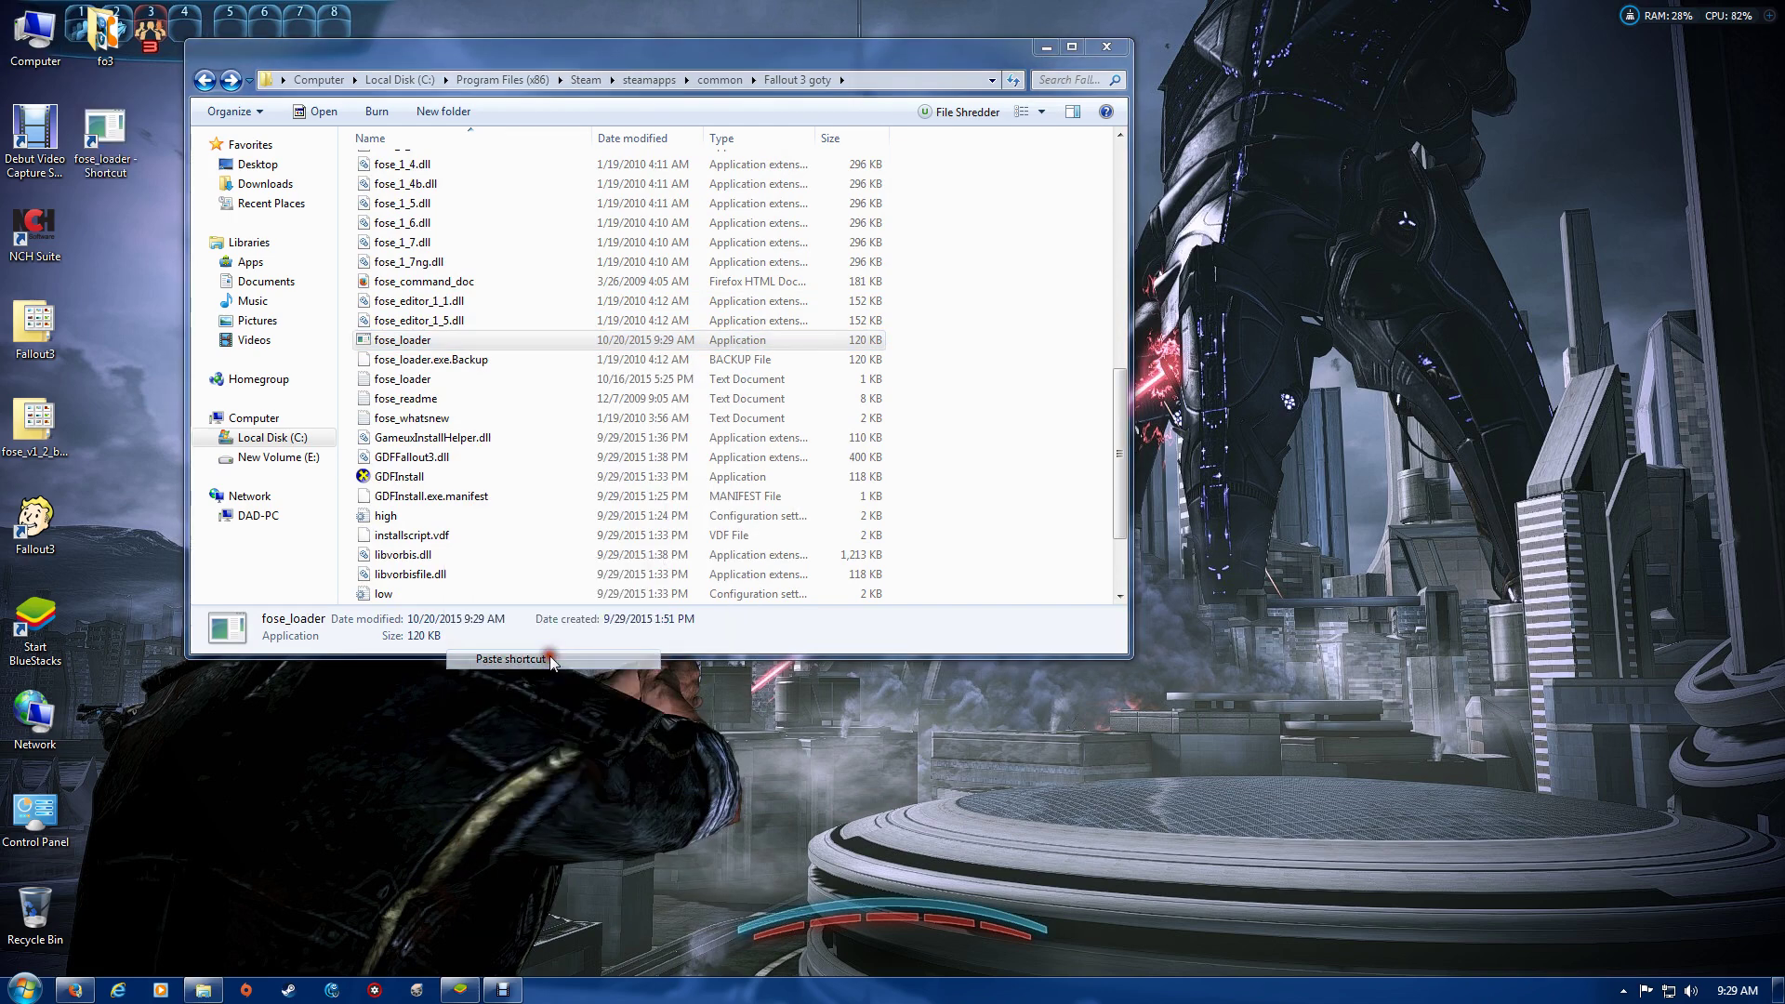
Close the game folder, rename the pasted shortcut to Fallout3 (2), and move it to the Recycle Bin
left_click(1107, 48)
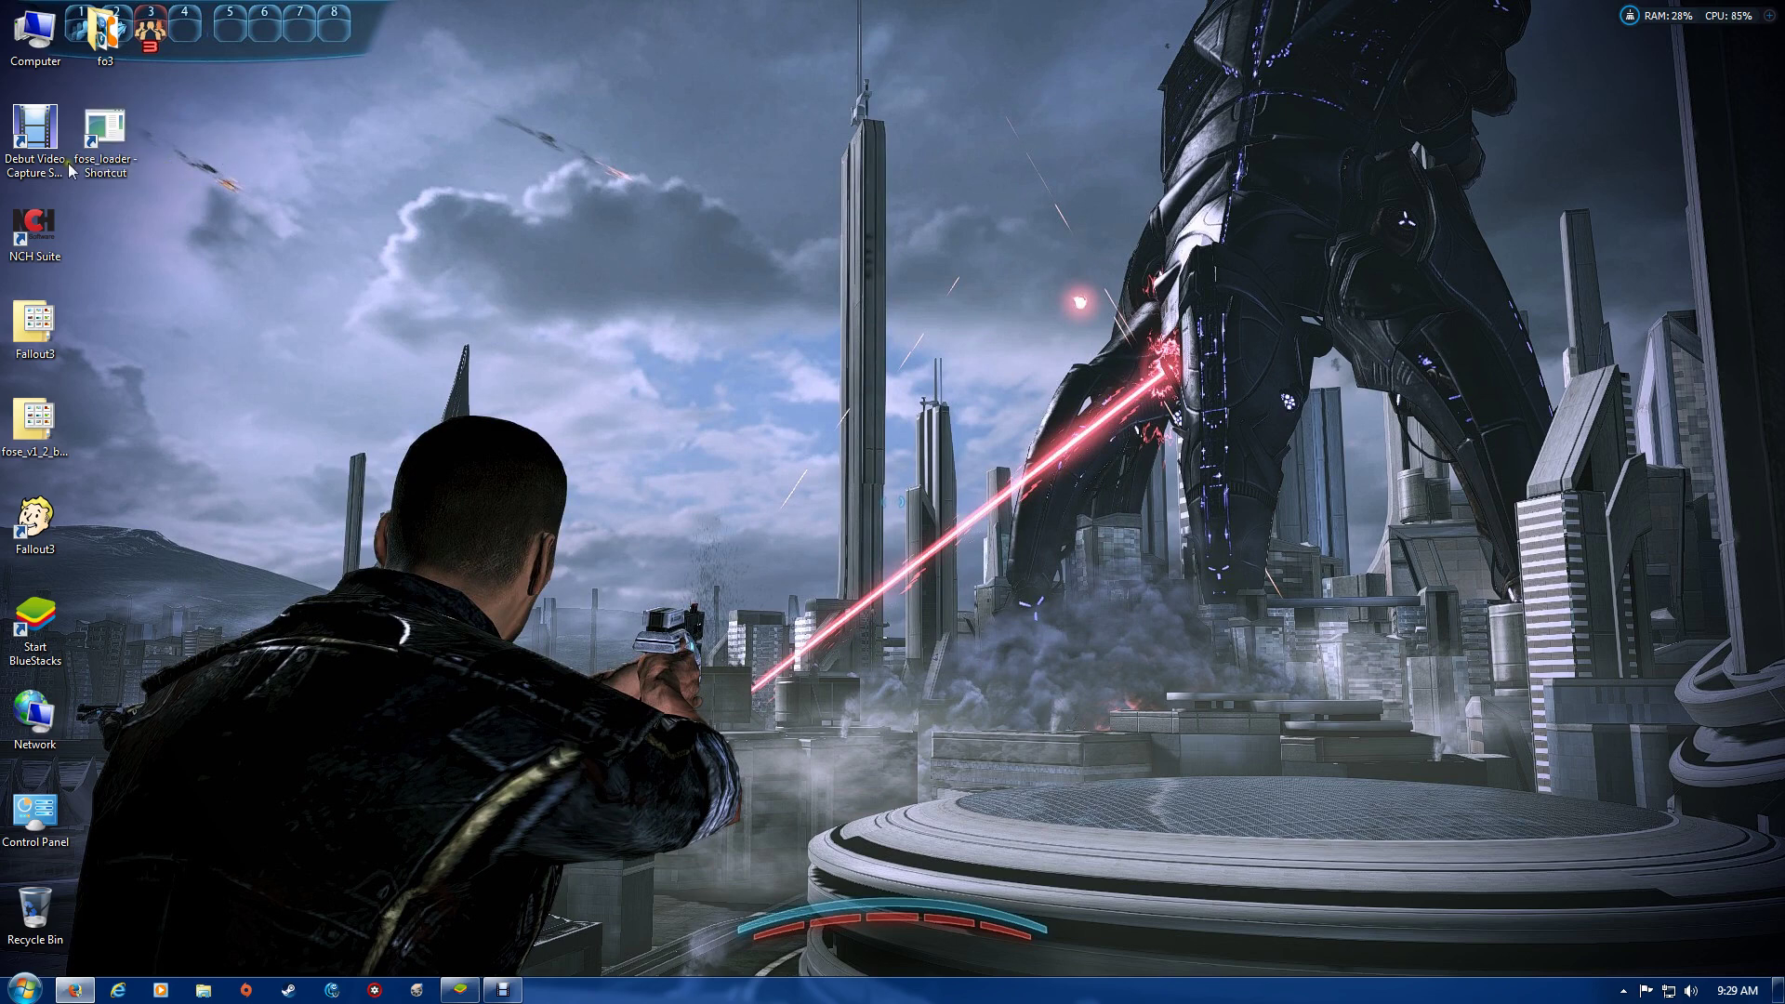
left_click(121, 172)
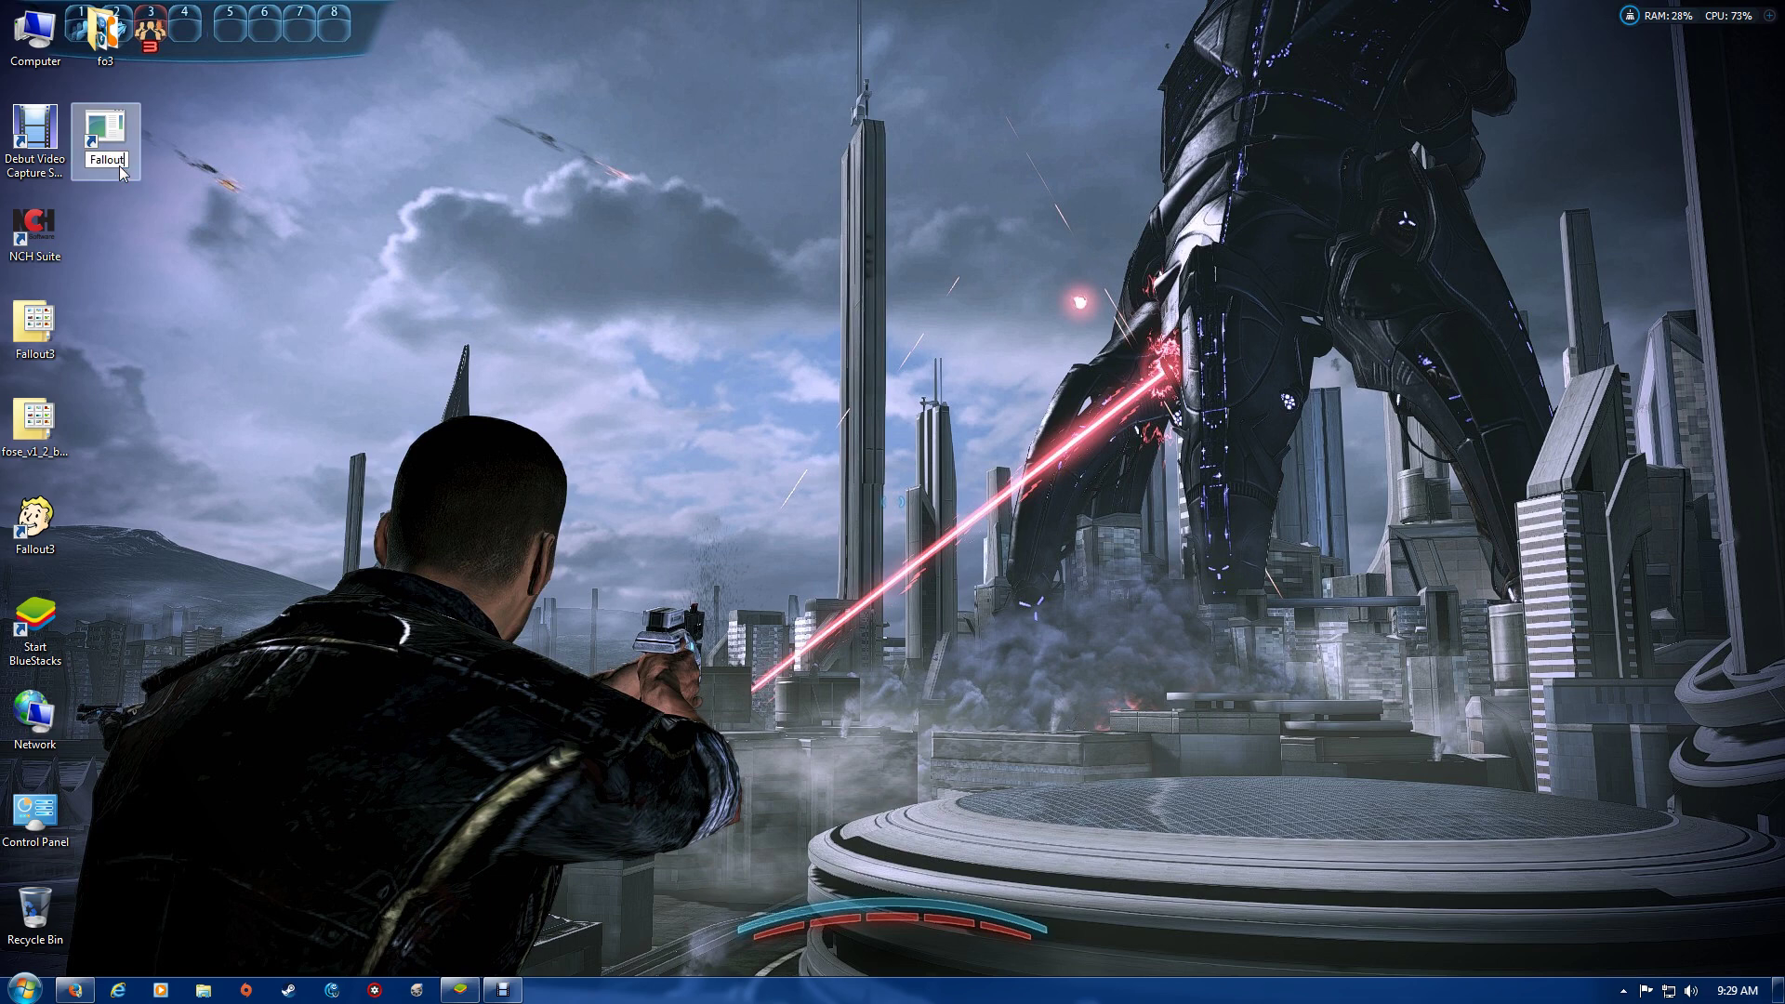
type("Fallout3")
key("Return")
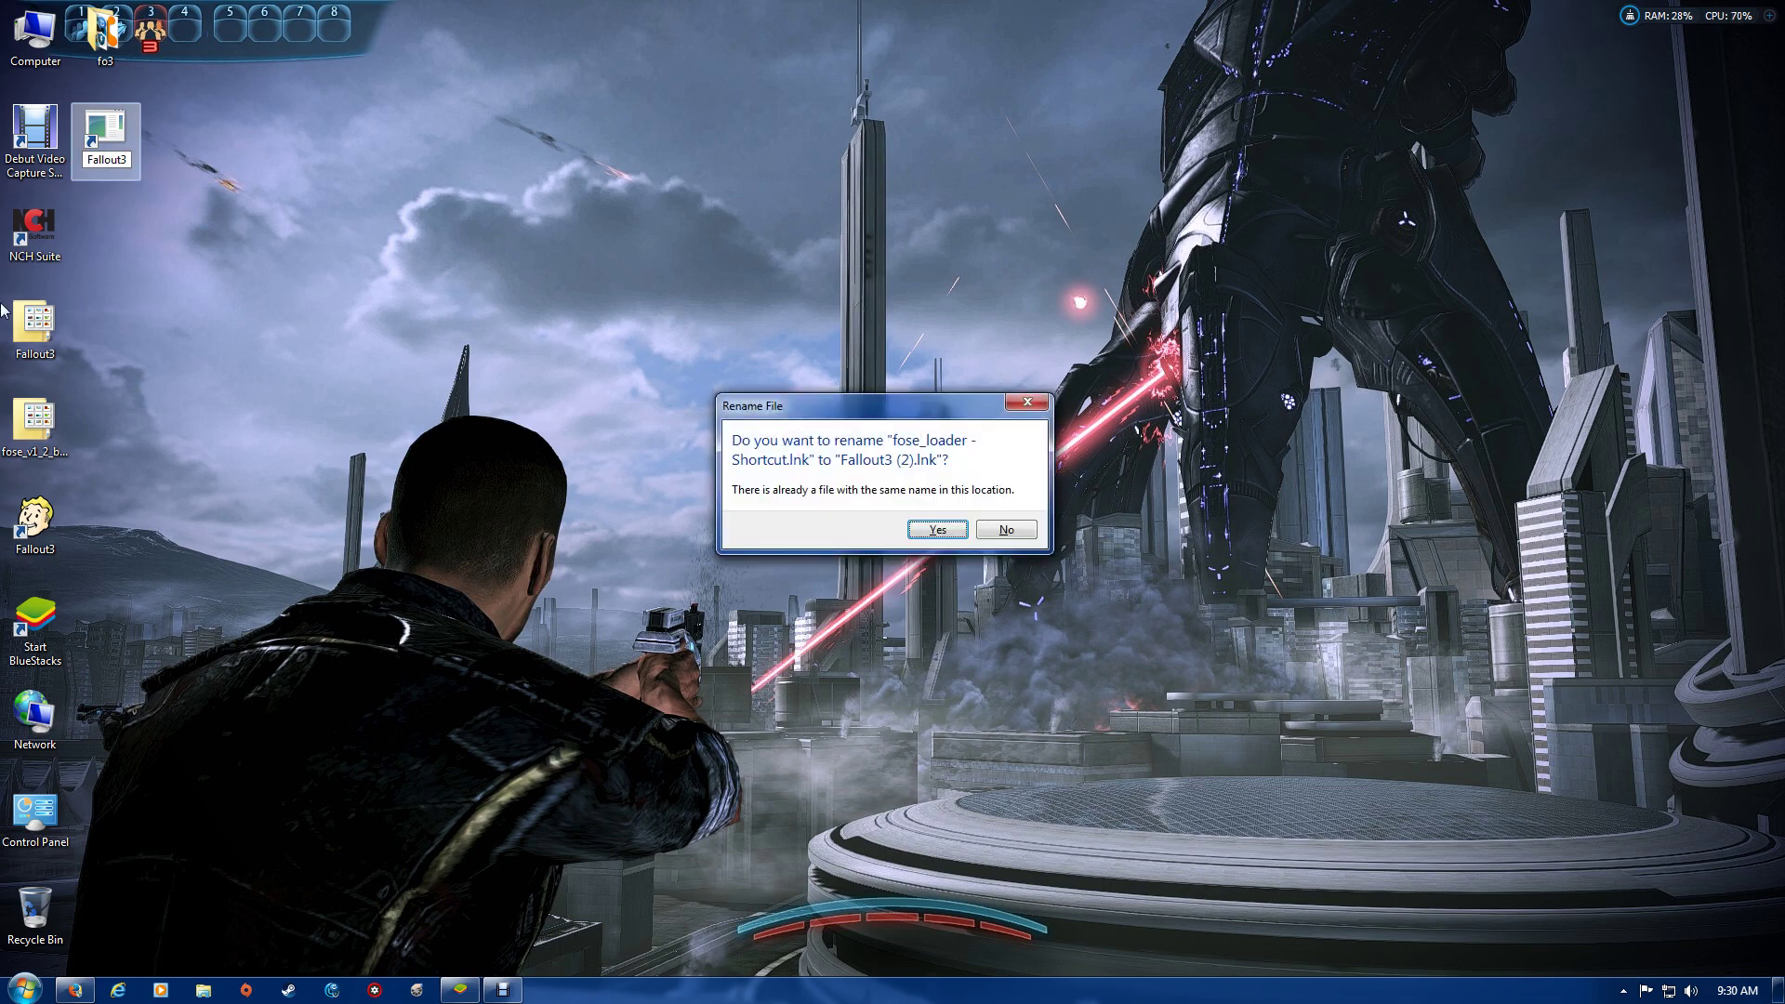
left_click(930, 530)
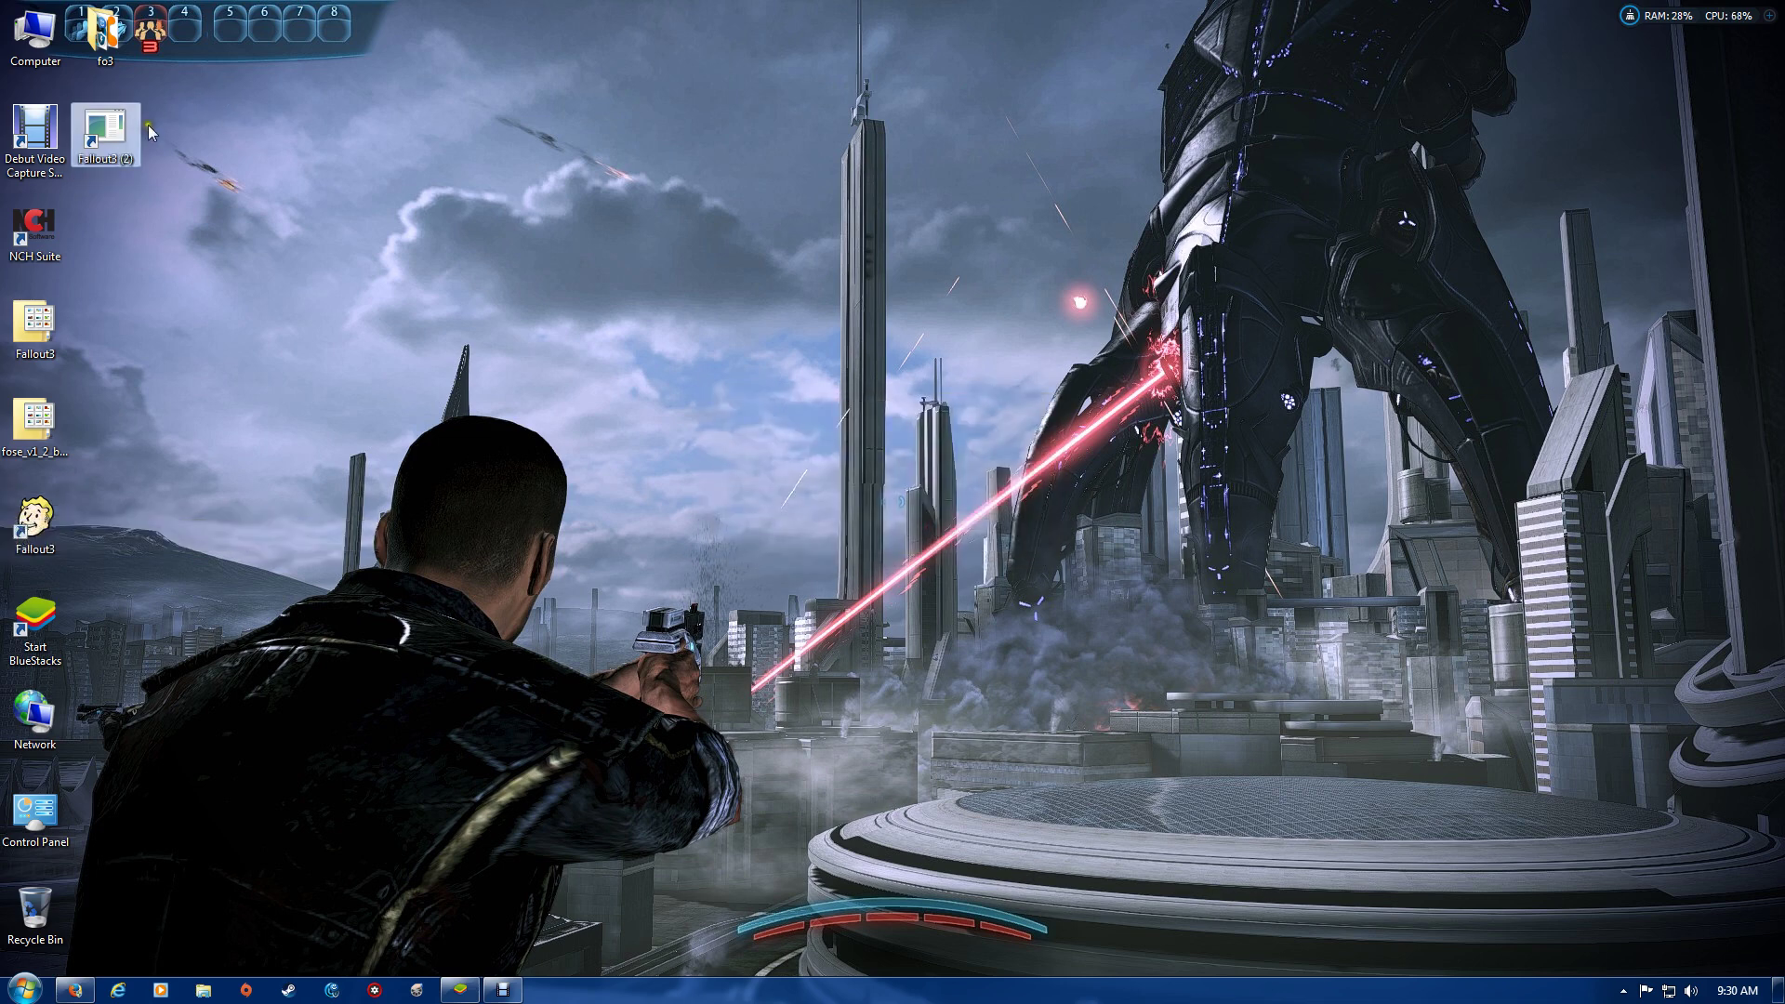
key("Delete")
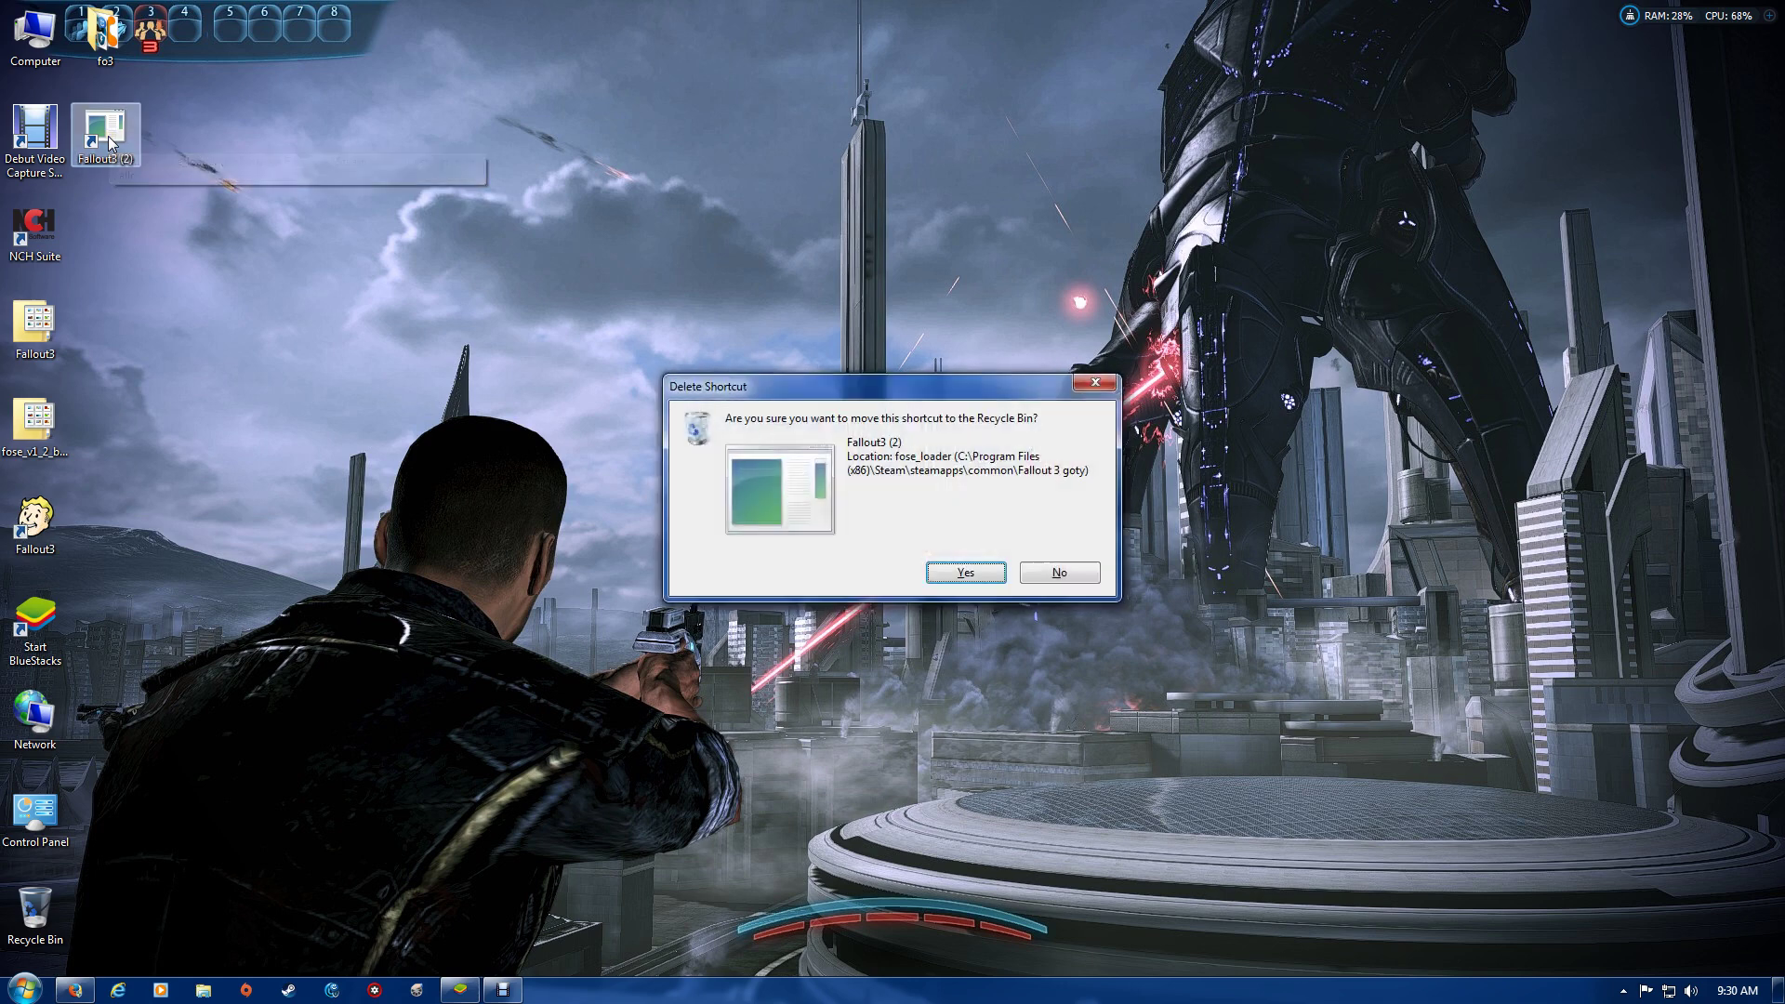
left_click(948, 573)
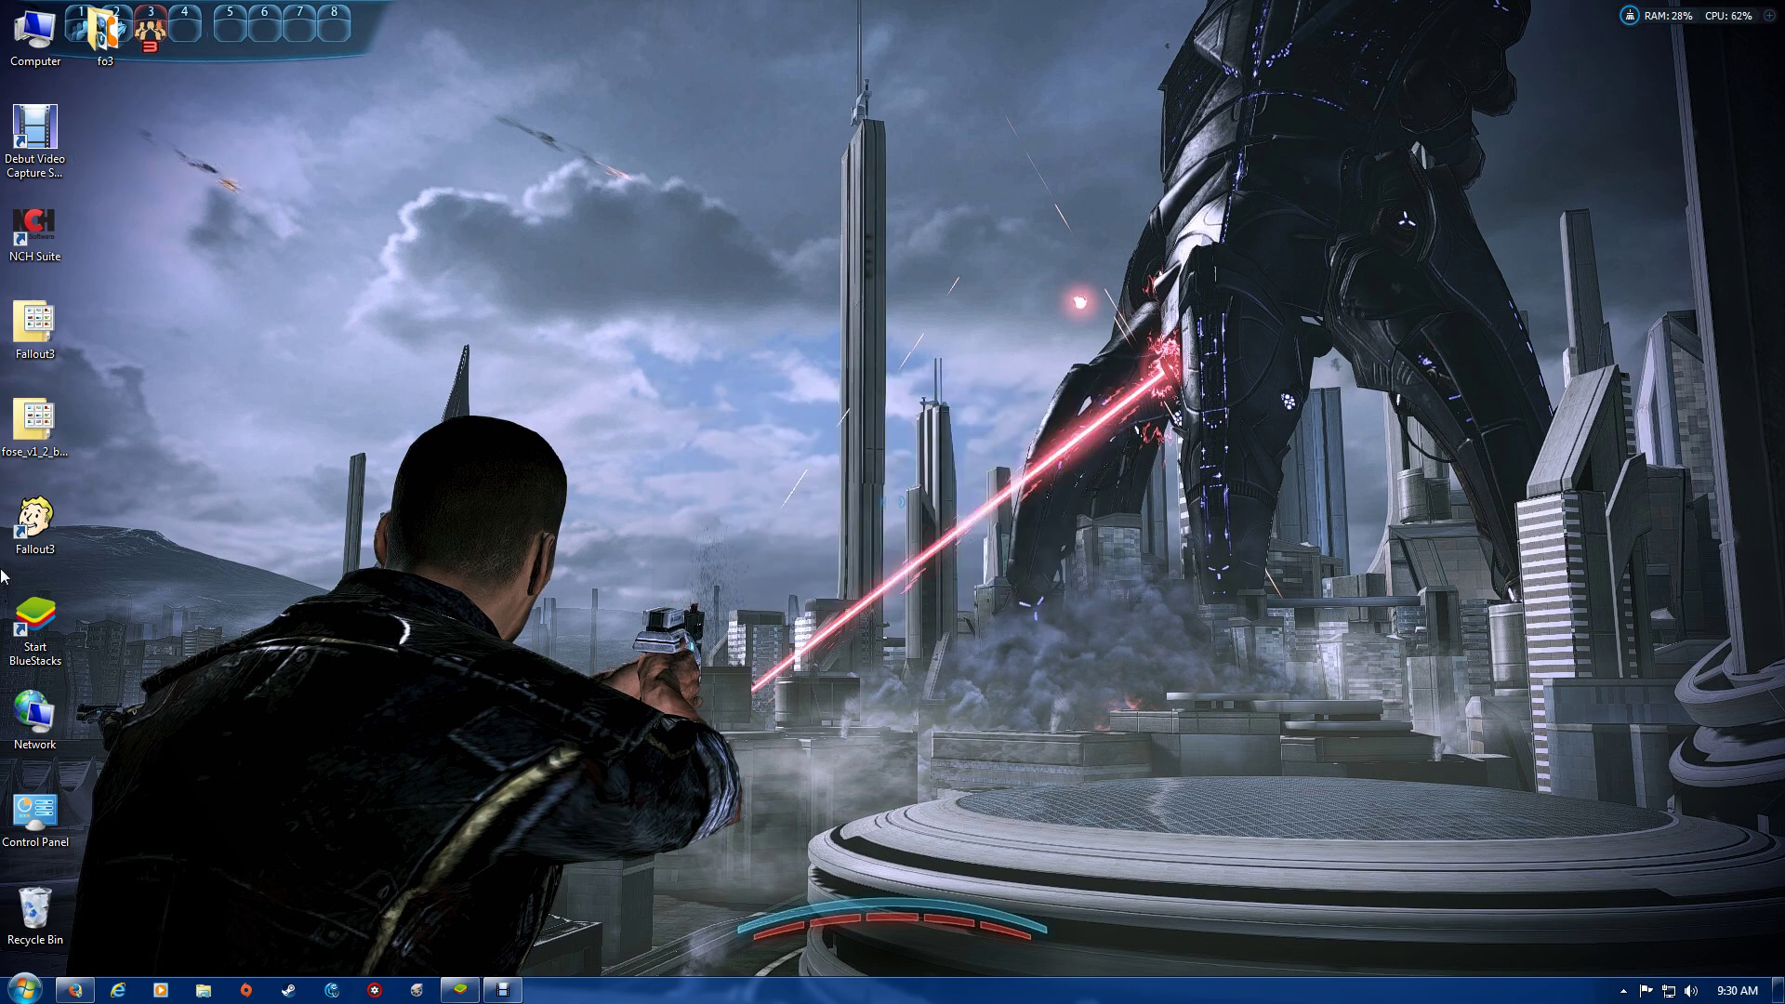
In the Fallout3 shortcut's properties, start changing its icon and browse for another icon file
right_click(44, 526)
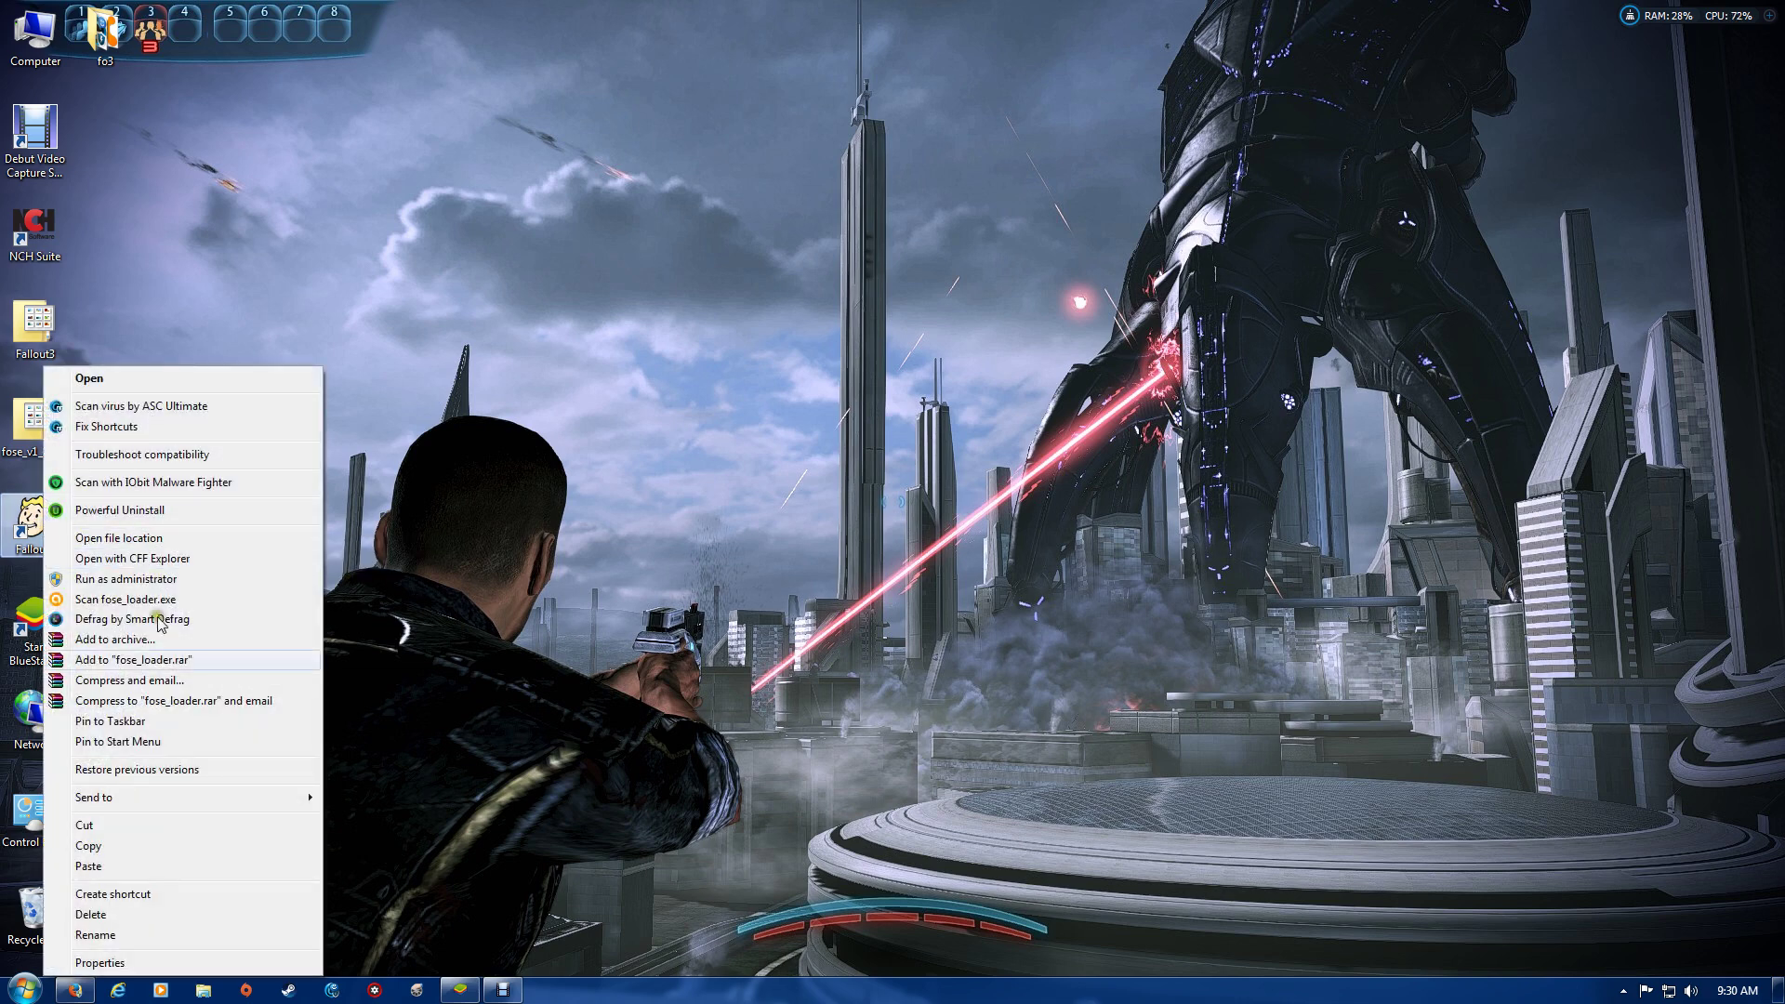
left_click(112, 962)
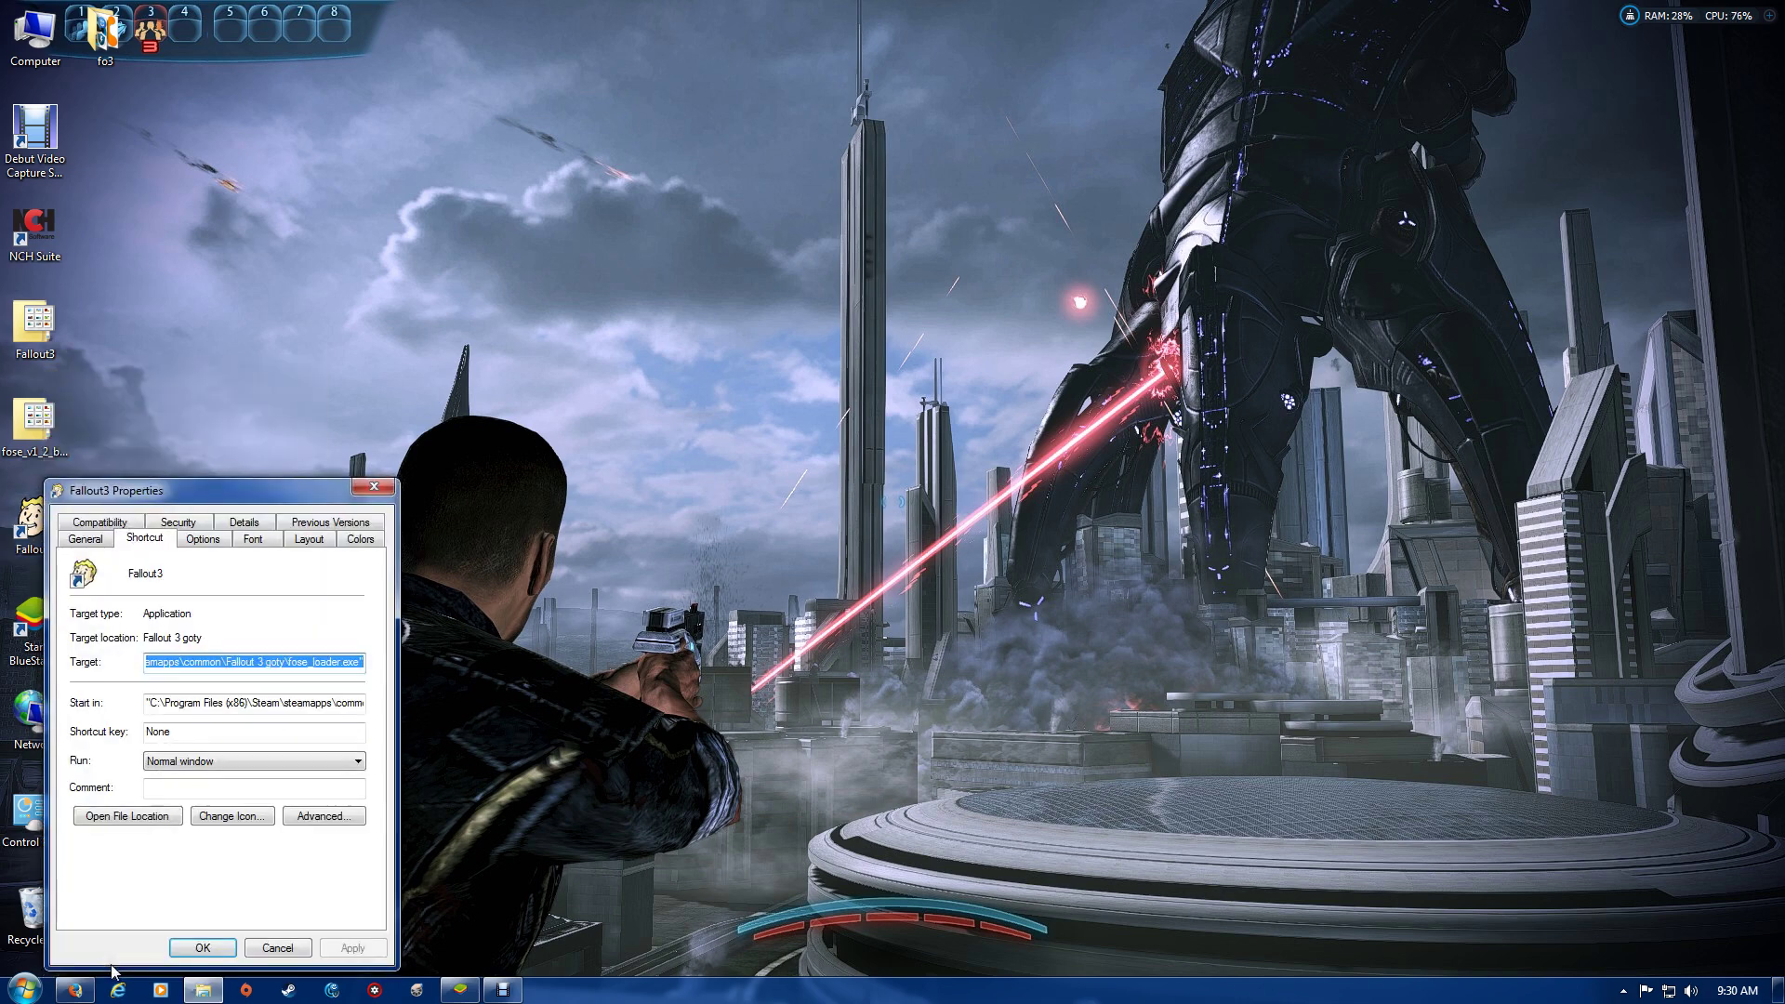
left_click(232, 816)
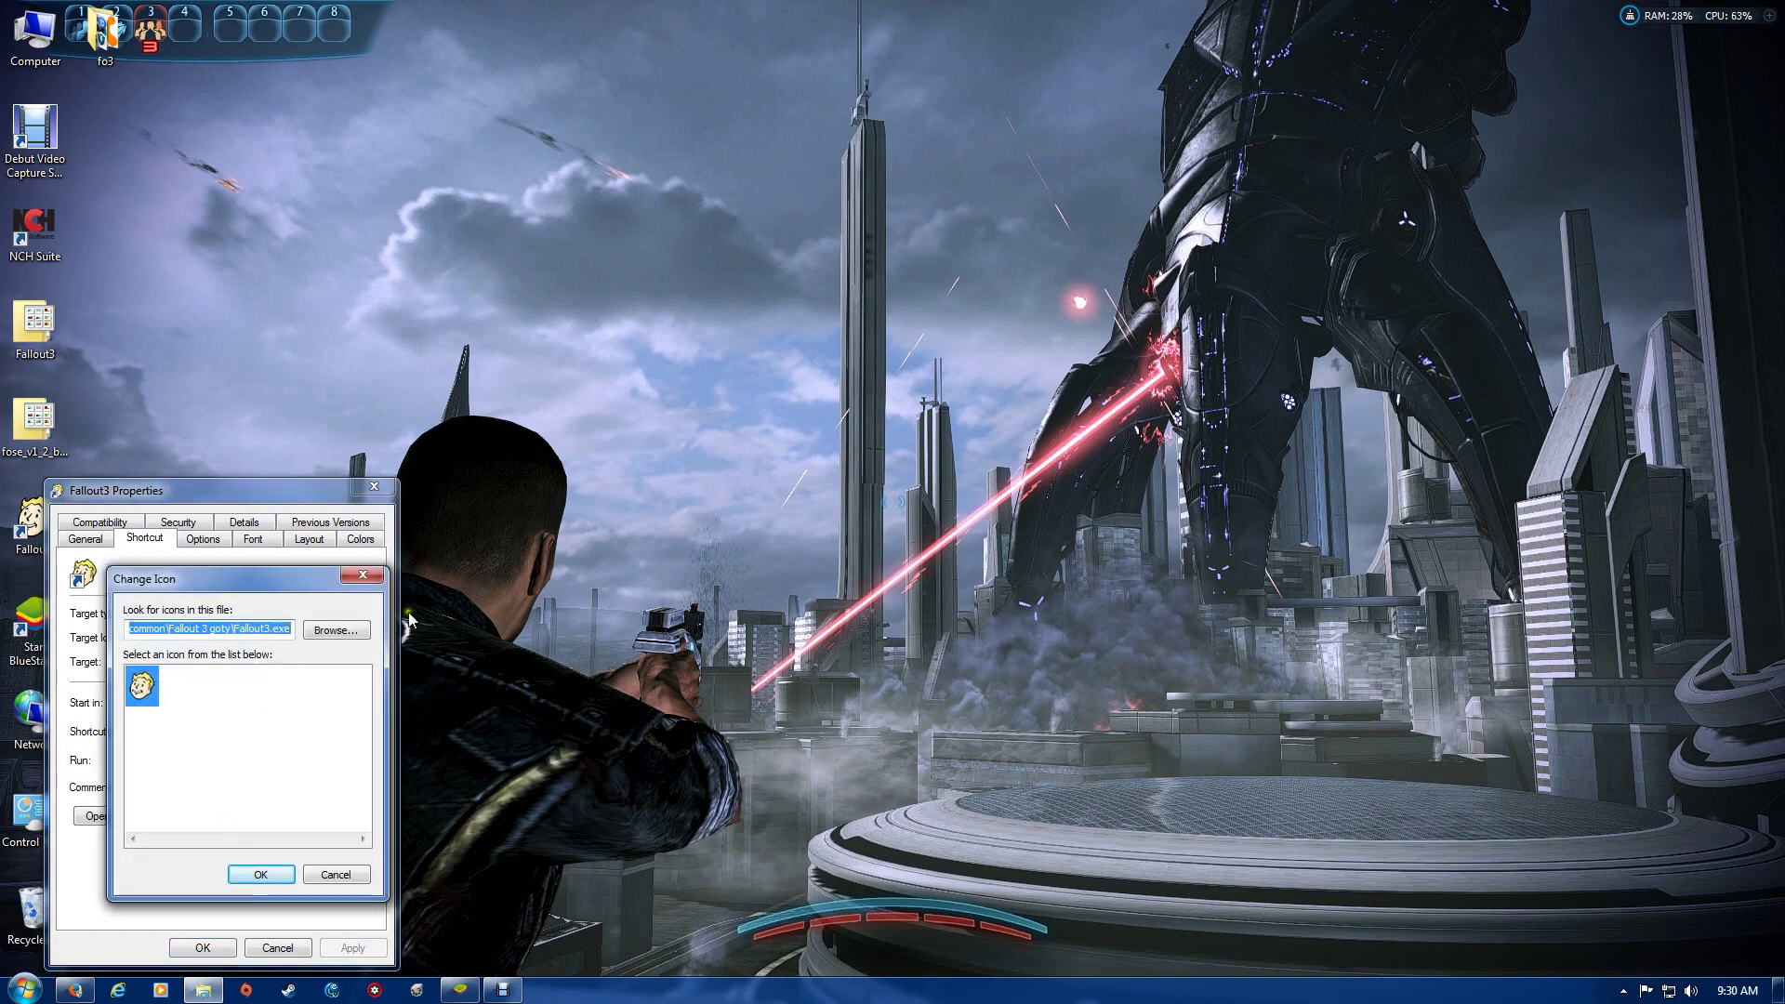
left_click(337, 632)
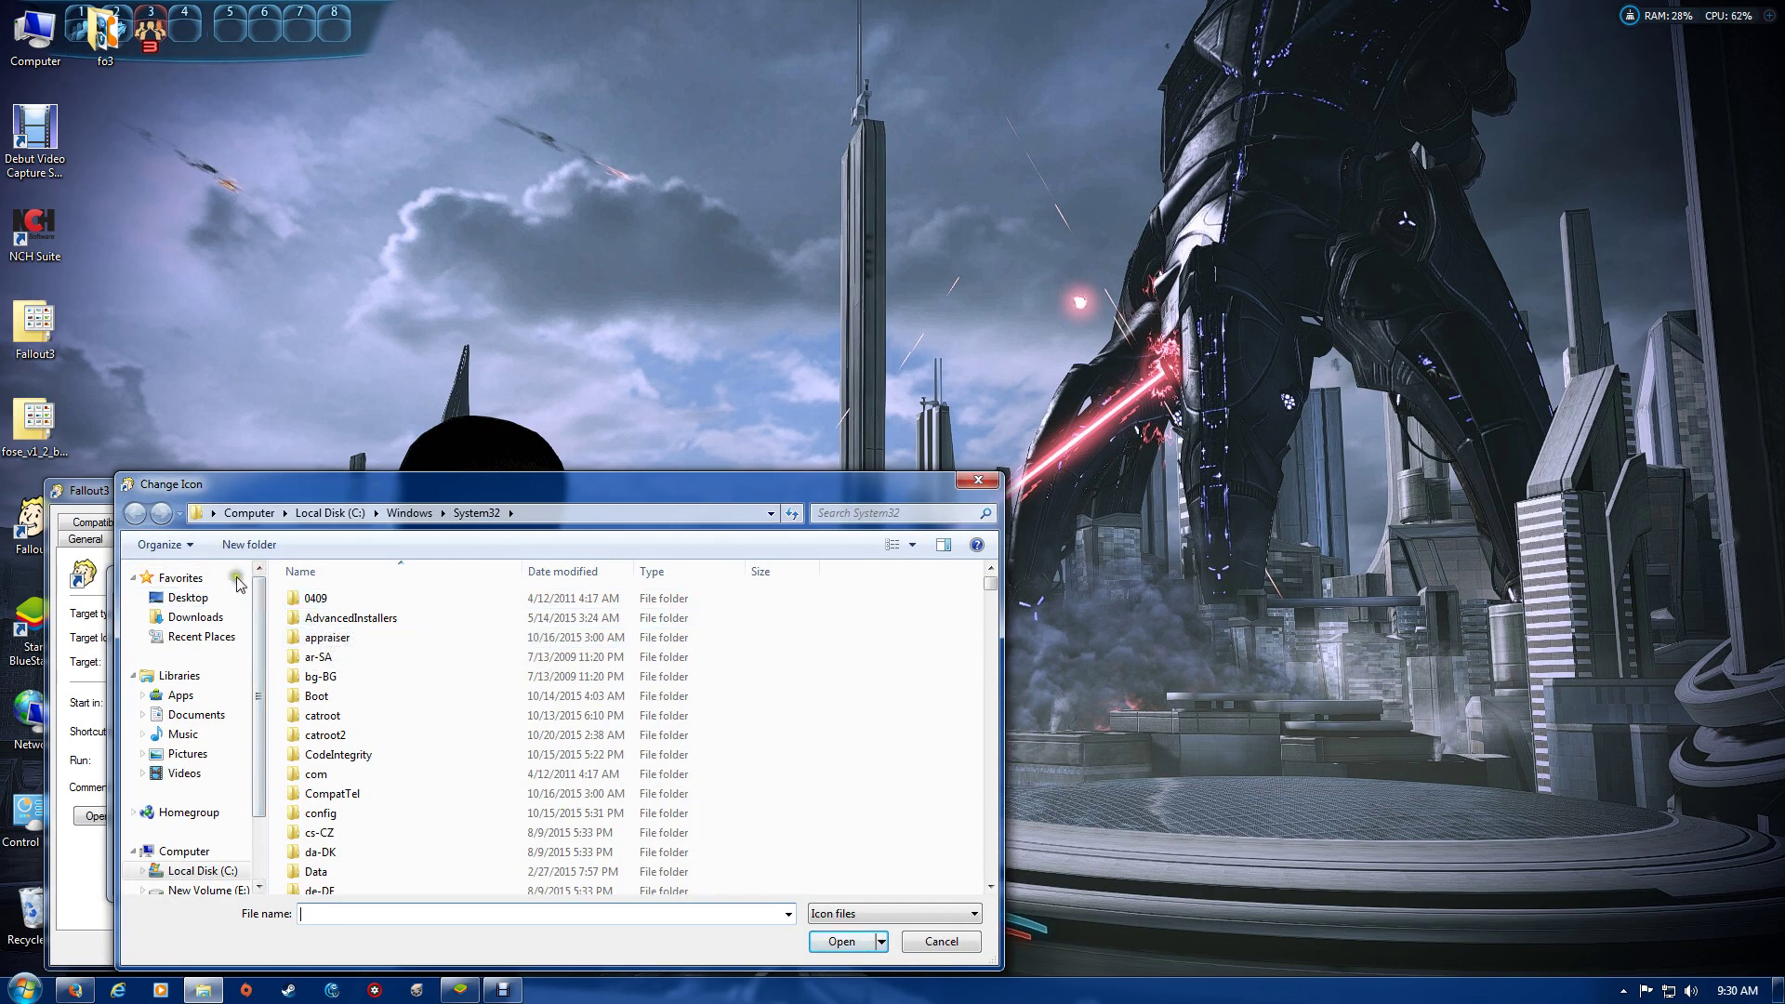
Use Fallout3.exe from C:\Program Files (x86)\Steam\steamapps\common\Fallout 3 goty as the shortcut's icon
left_click(333, 512)
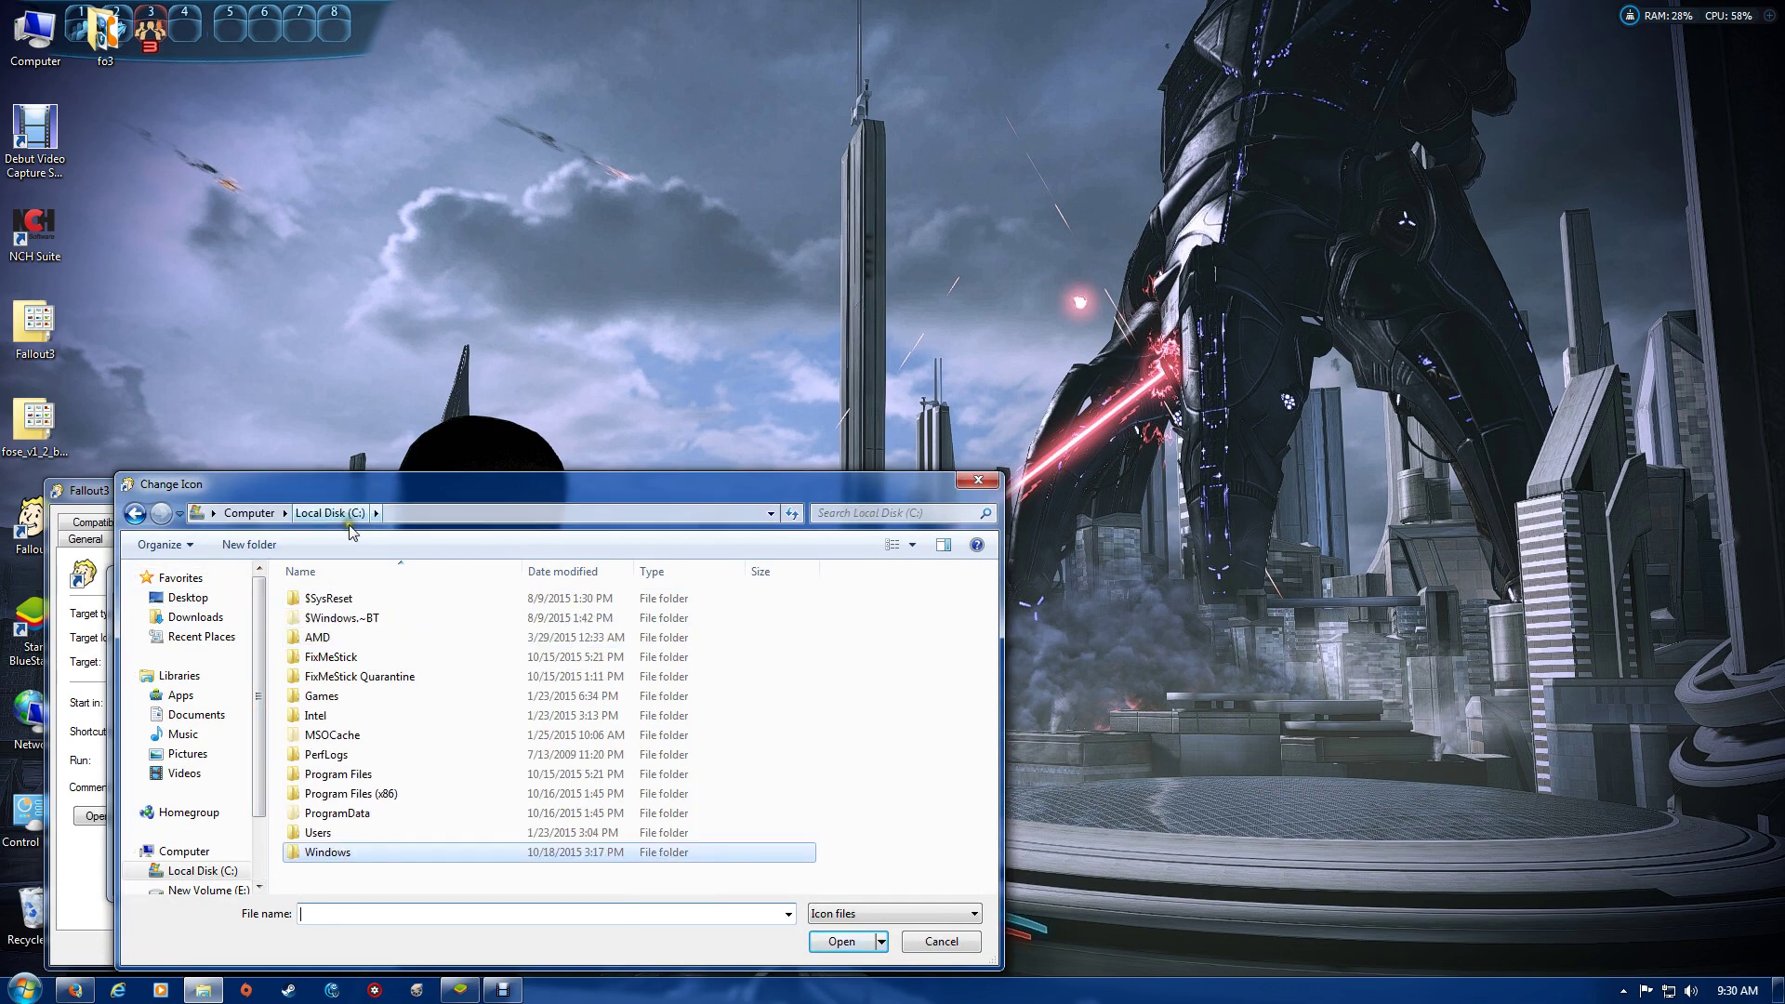
double_click(372, 794)
scroll(379, 800, "down", 9)
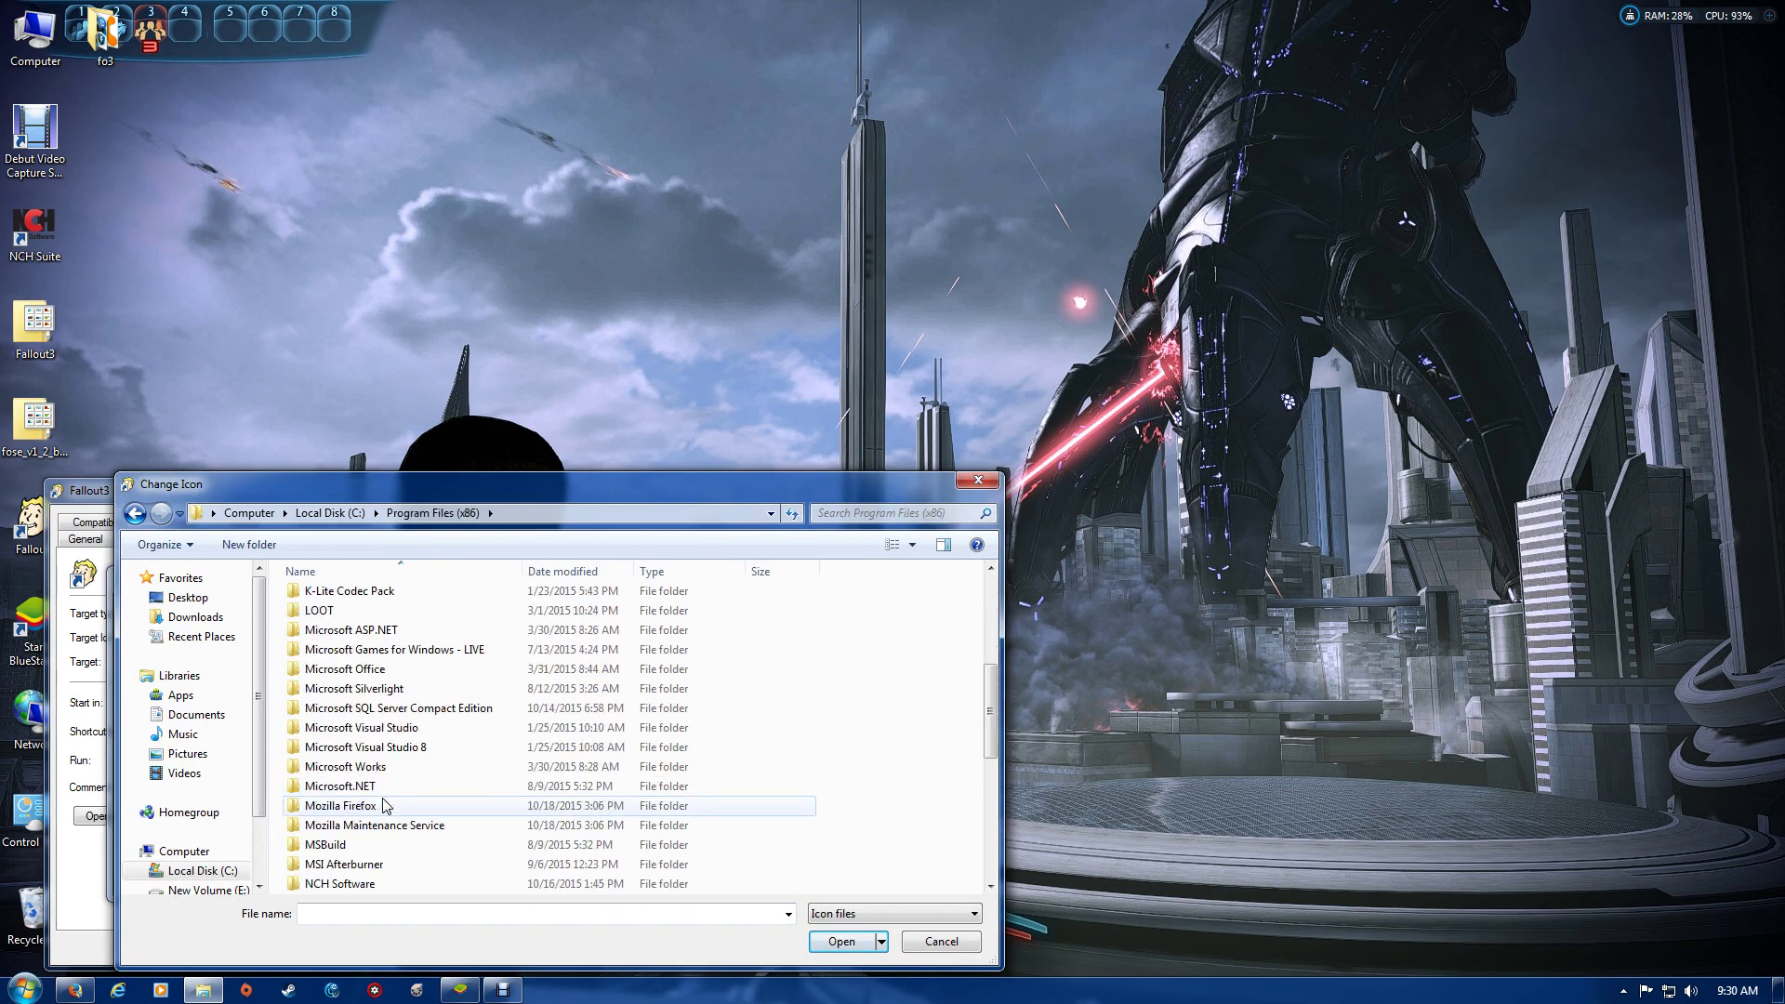
scroll(382, 798, "down", 2)
double_click(383, 798)
scroll(383, 798, "down", 4)
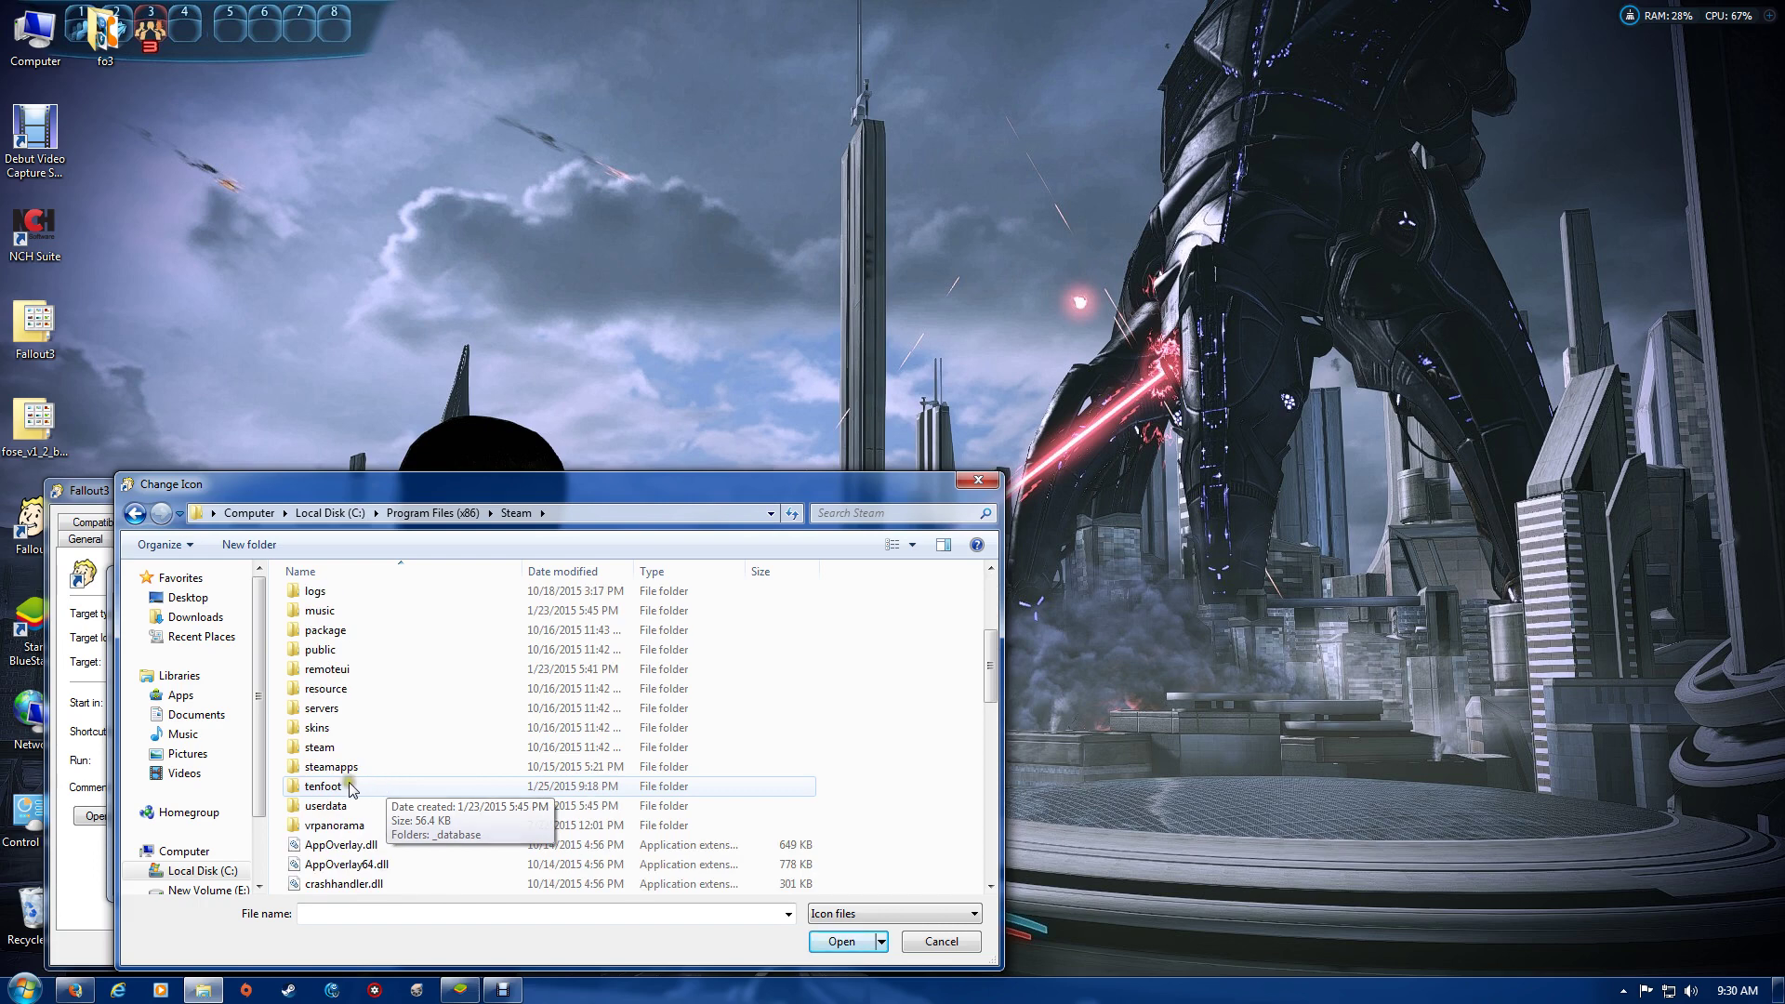
left_click(338, 768)
double_click(337, 768)
double_click(346, 598)
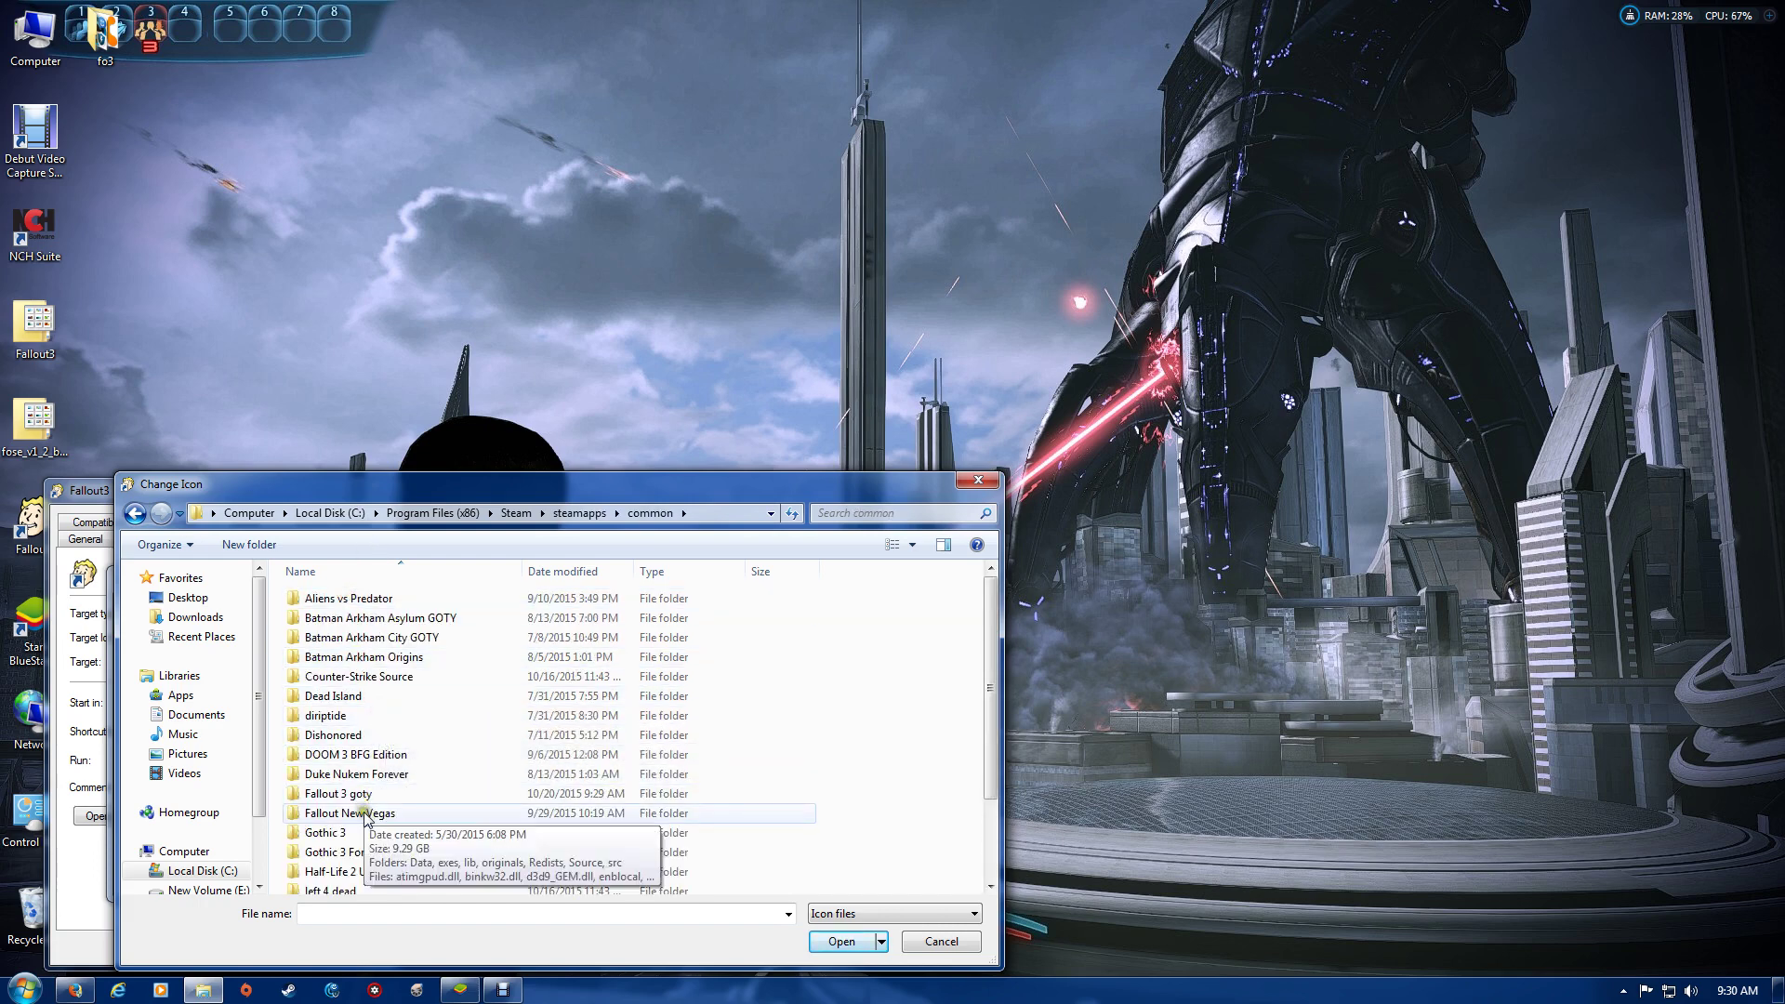
double_click(366, 798)
scroll(386, 782, "down", 1)
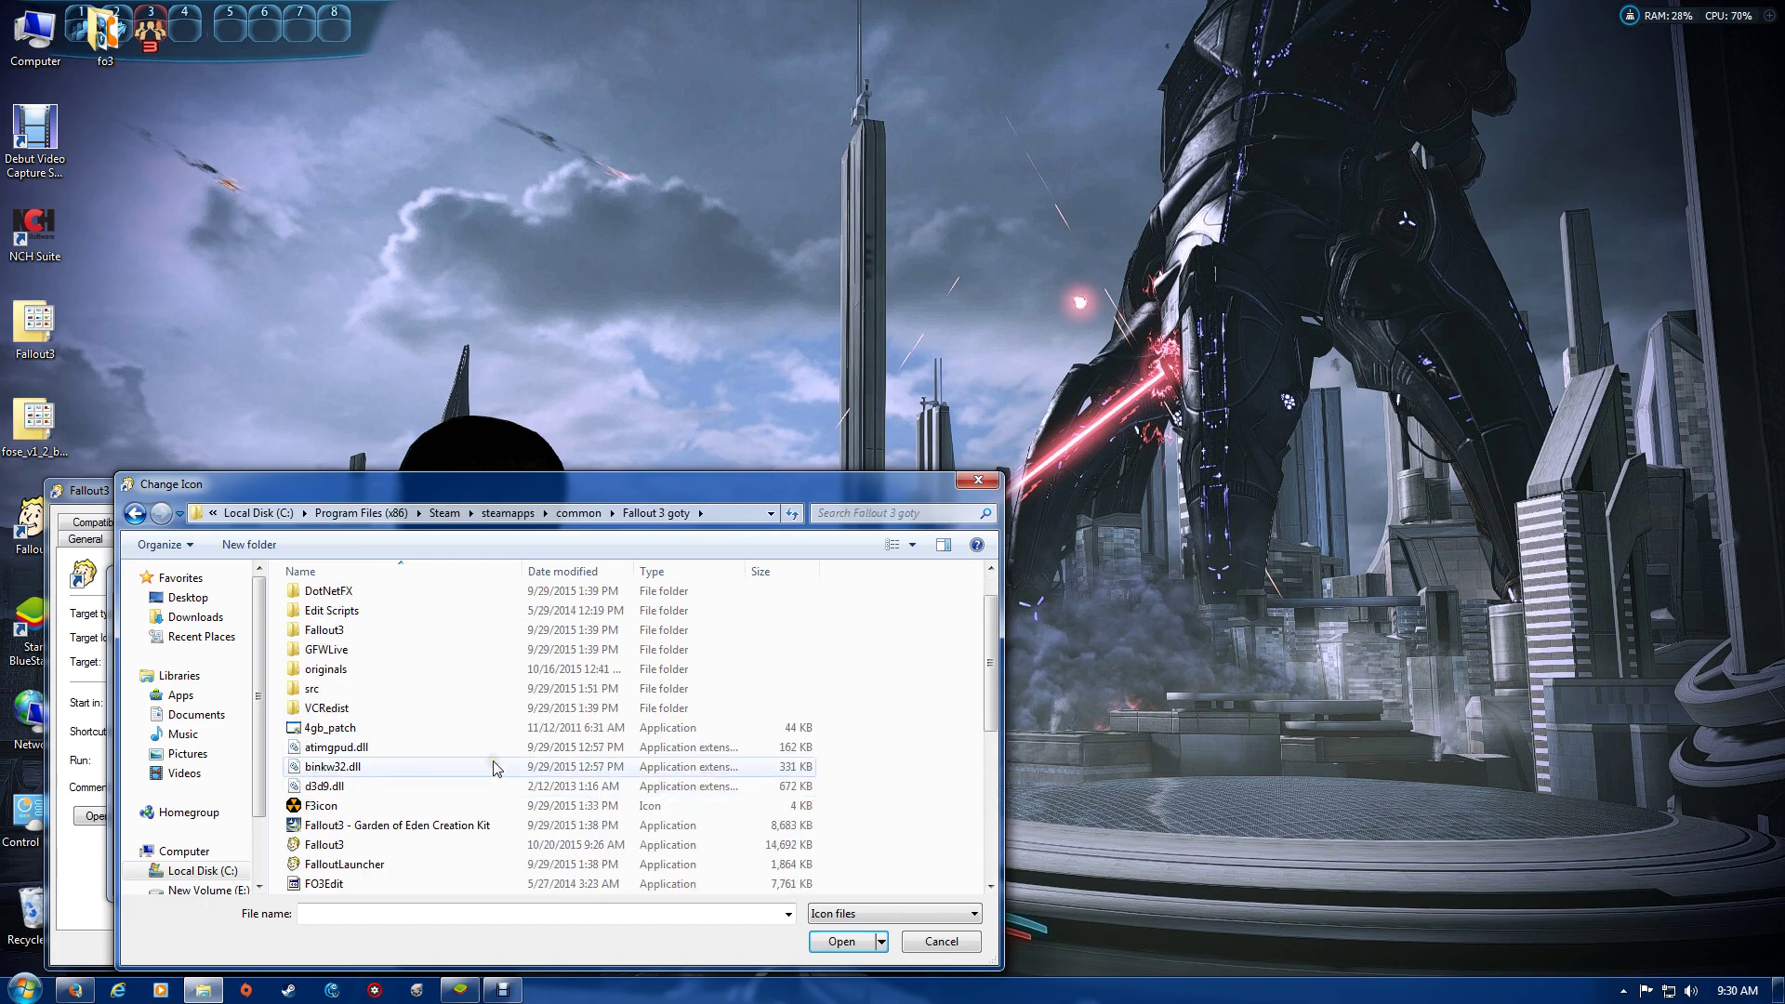
double_click(327, 852)
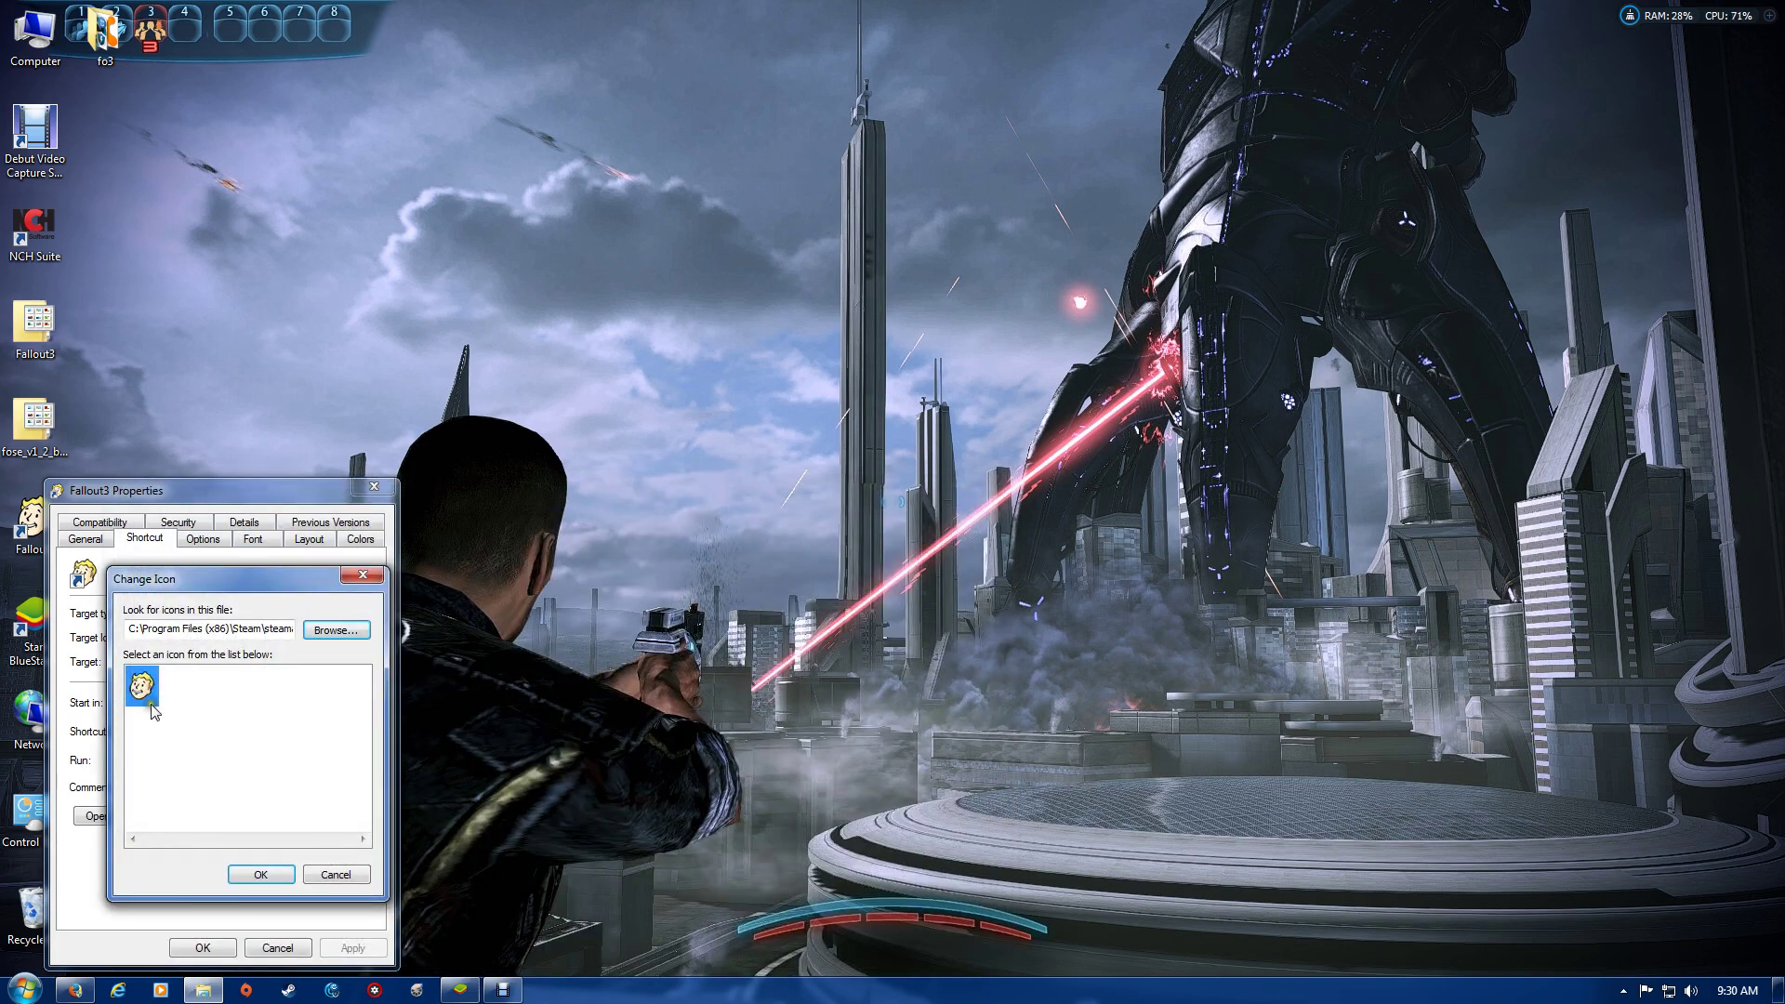
left_click(265, 874)
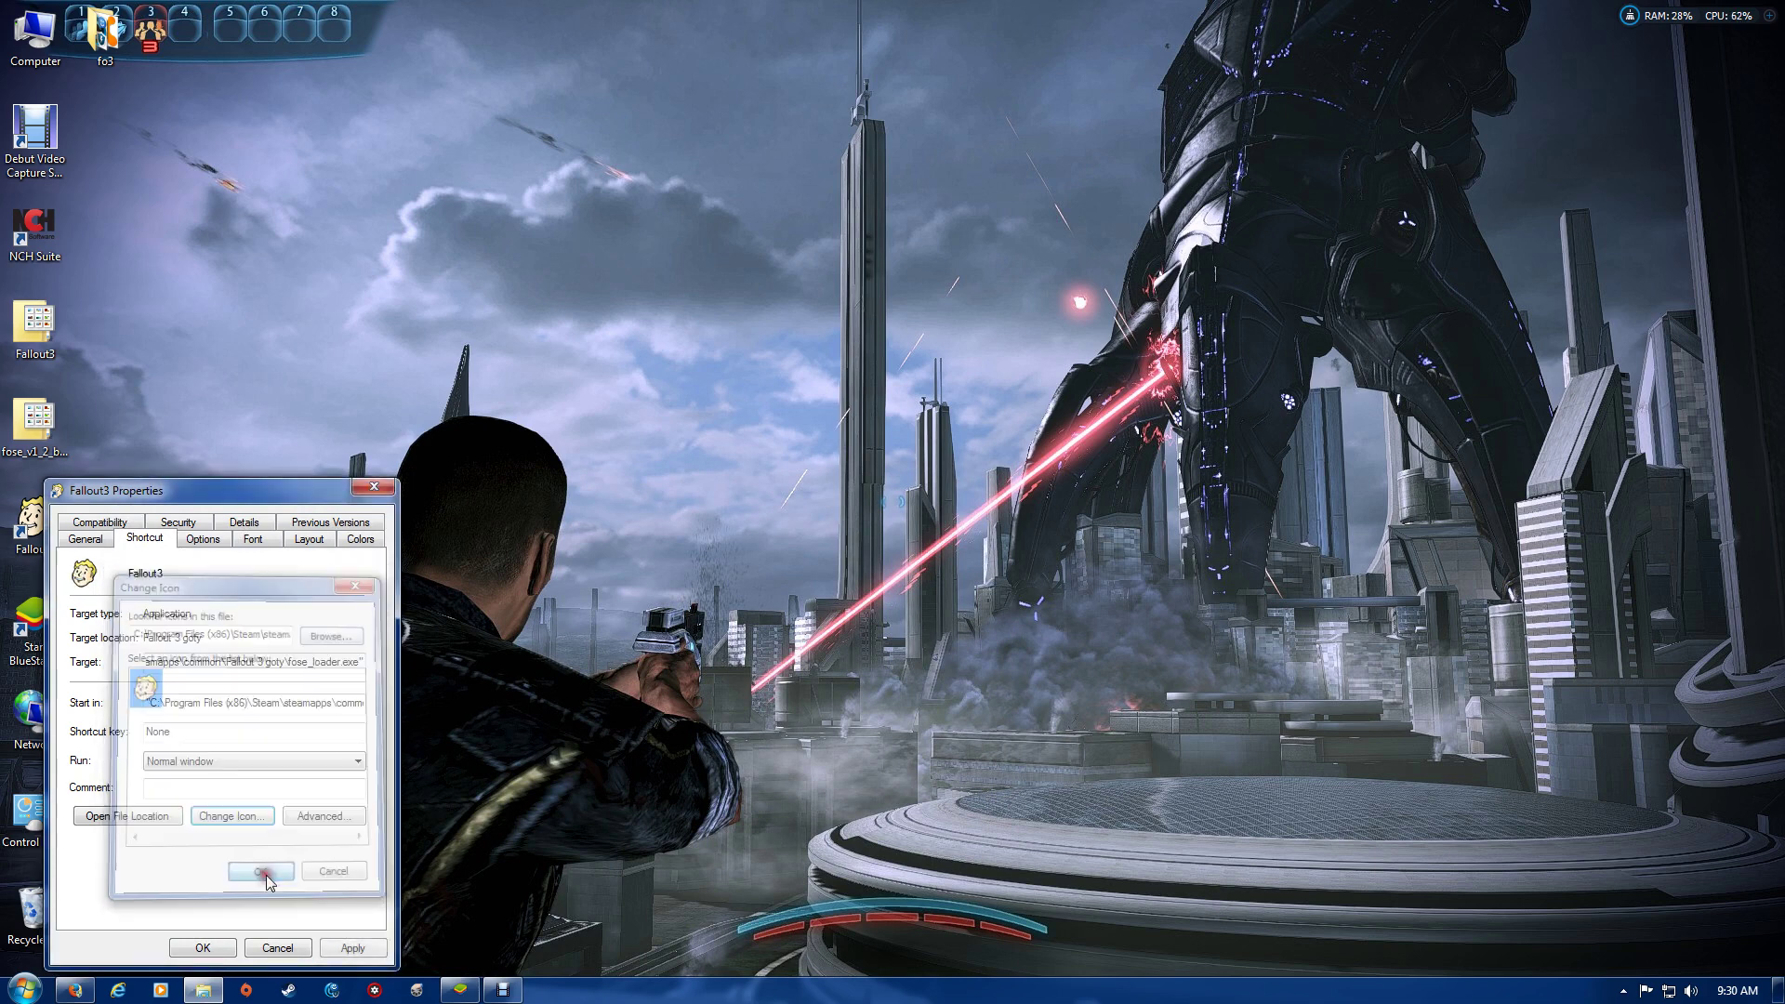
left_click(206, 945)
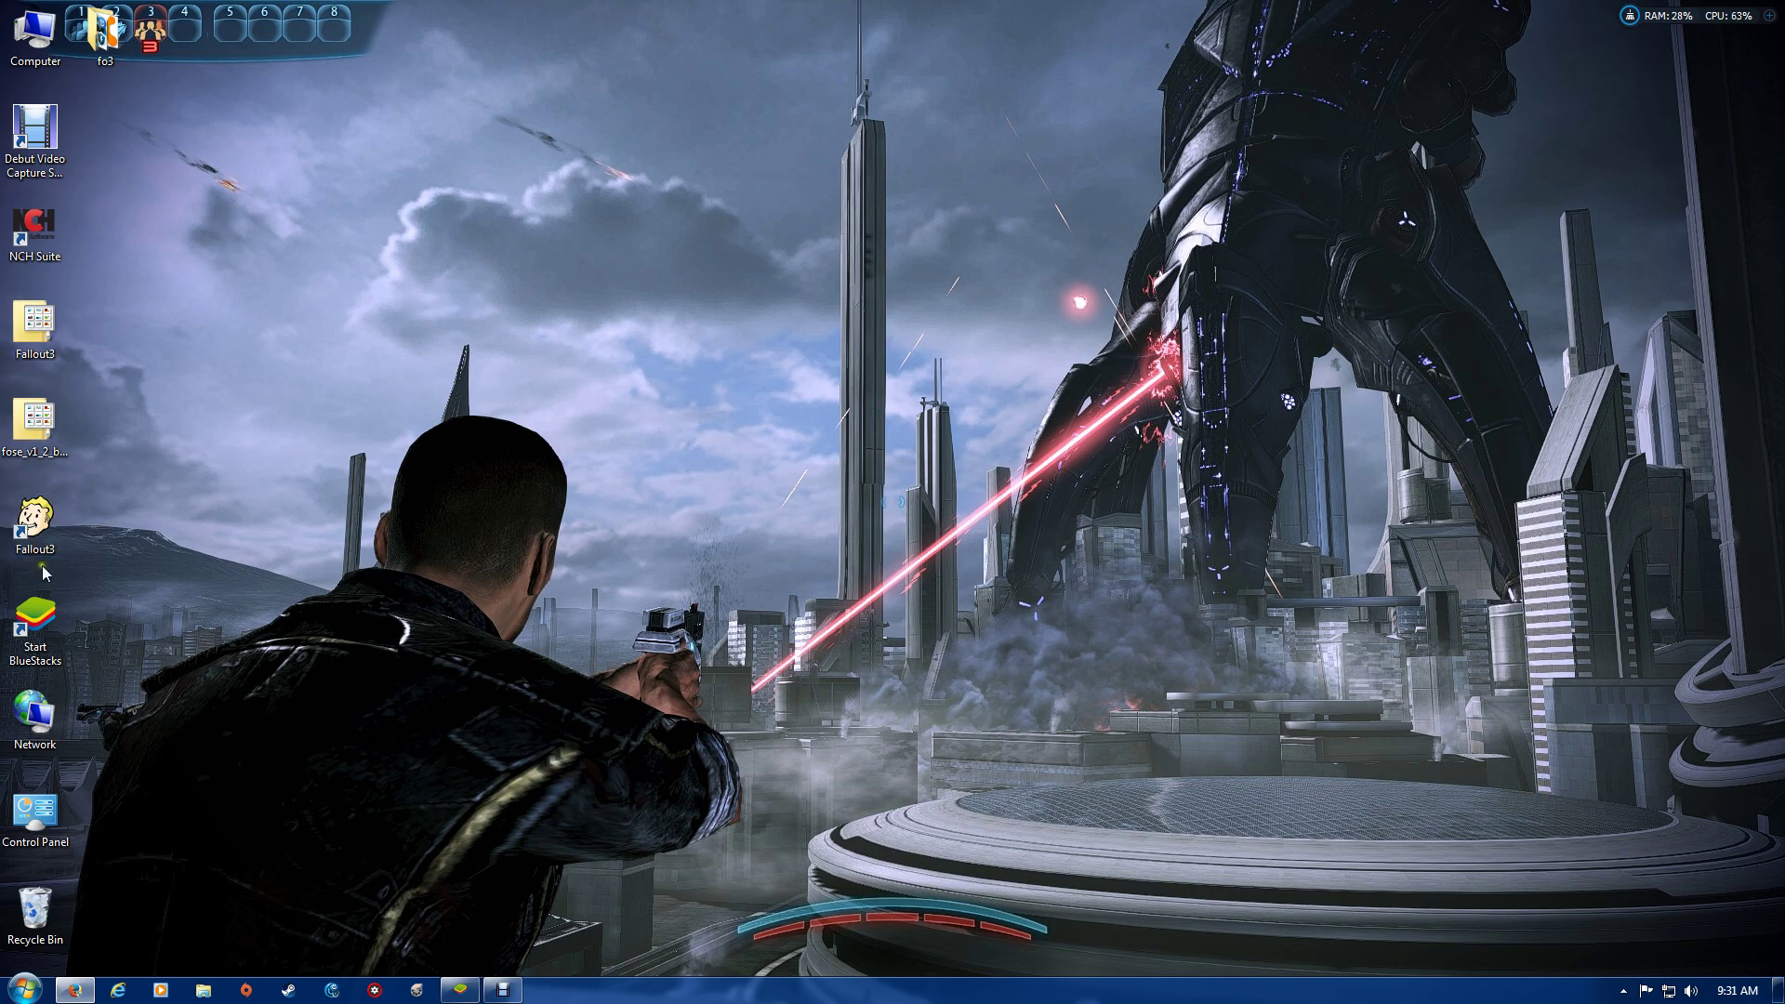
Empty the Recycle Bin, permanently deleting the Fallout3 (2) shortcut
right_click(34, 897)
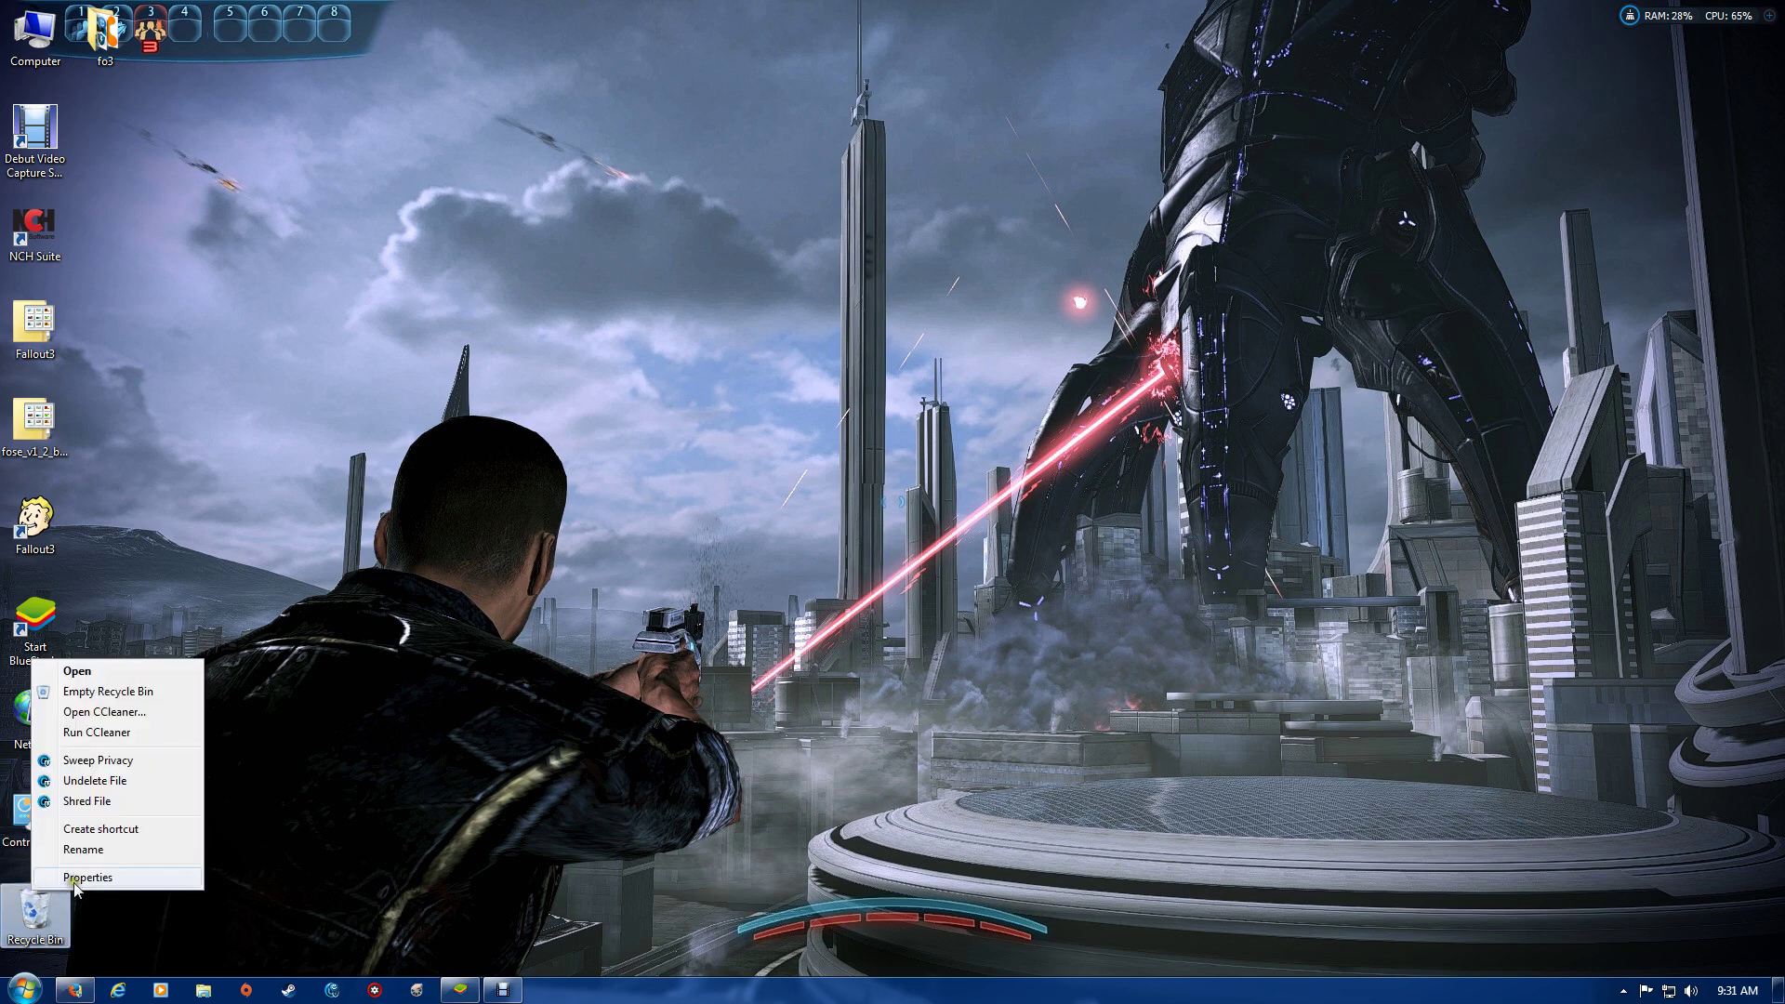
left_click(128, 696)
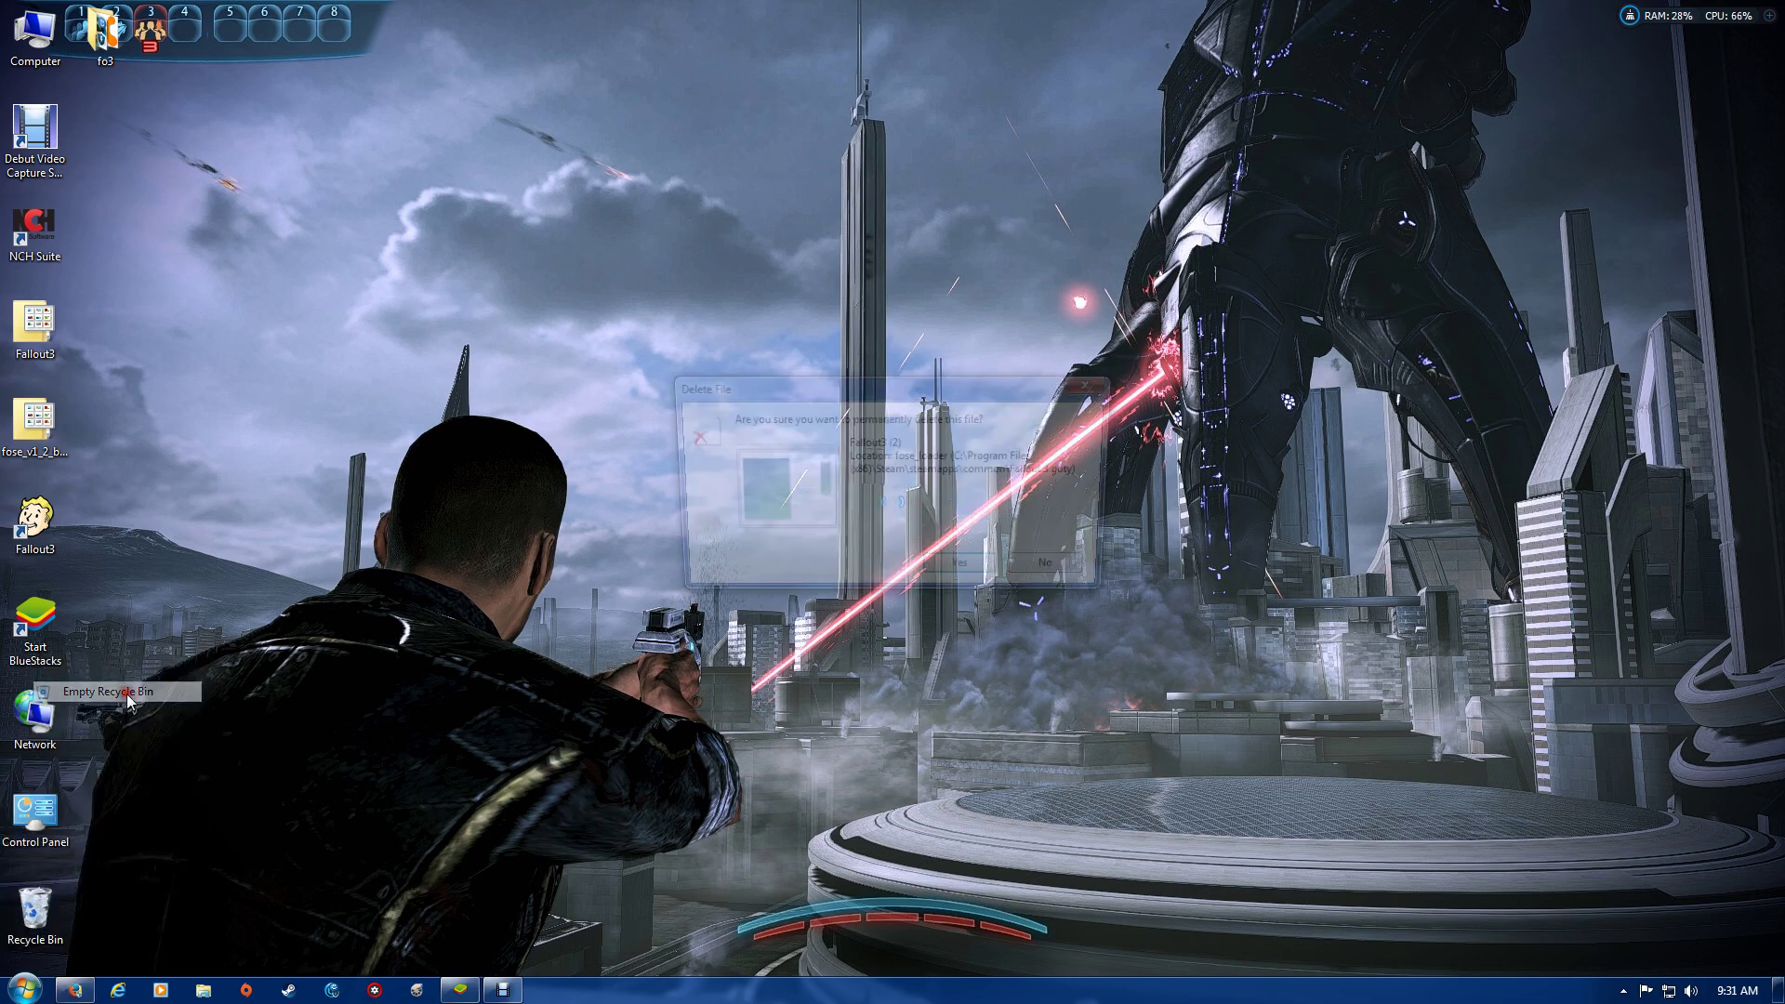
left_click(995, 572)
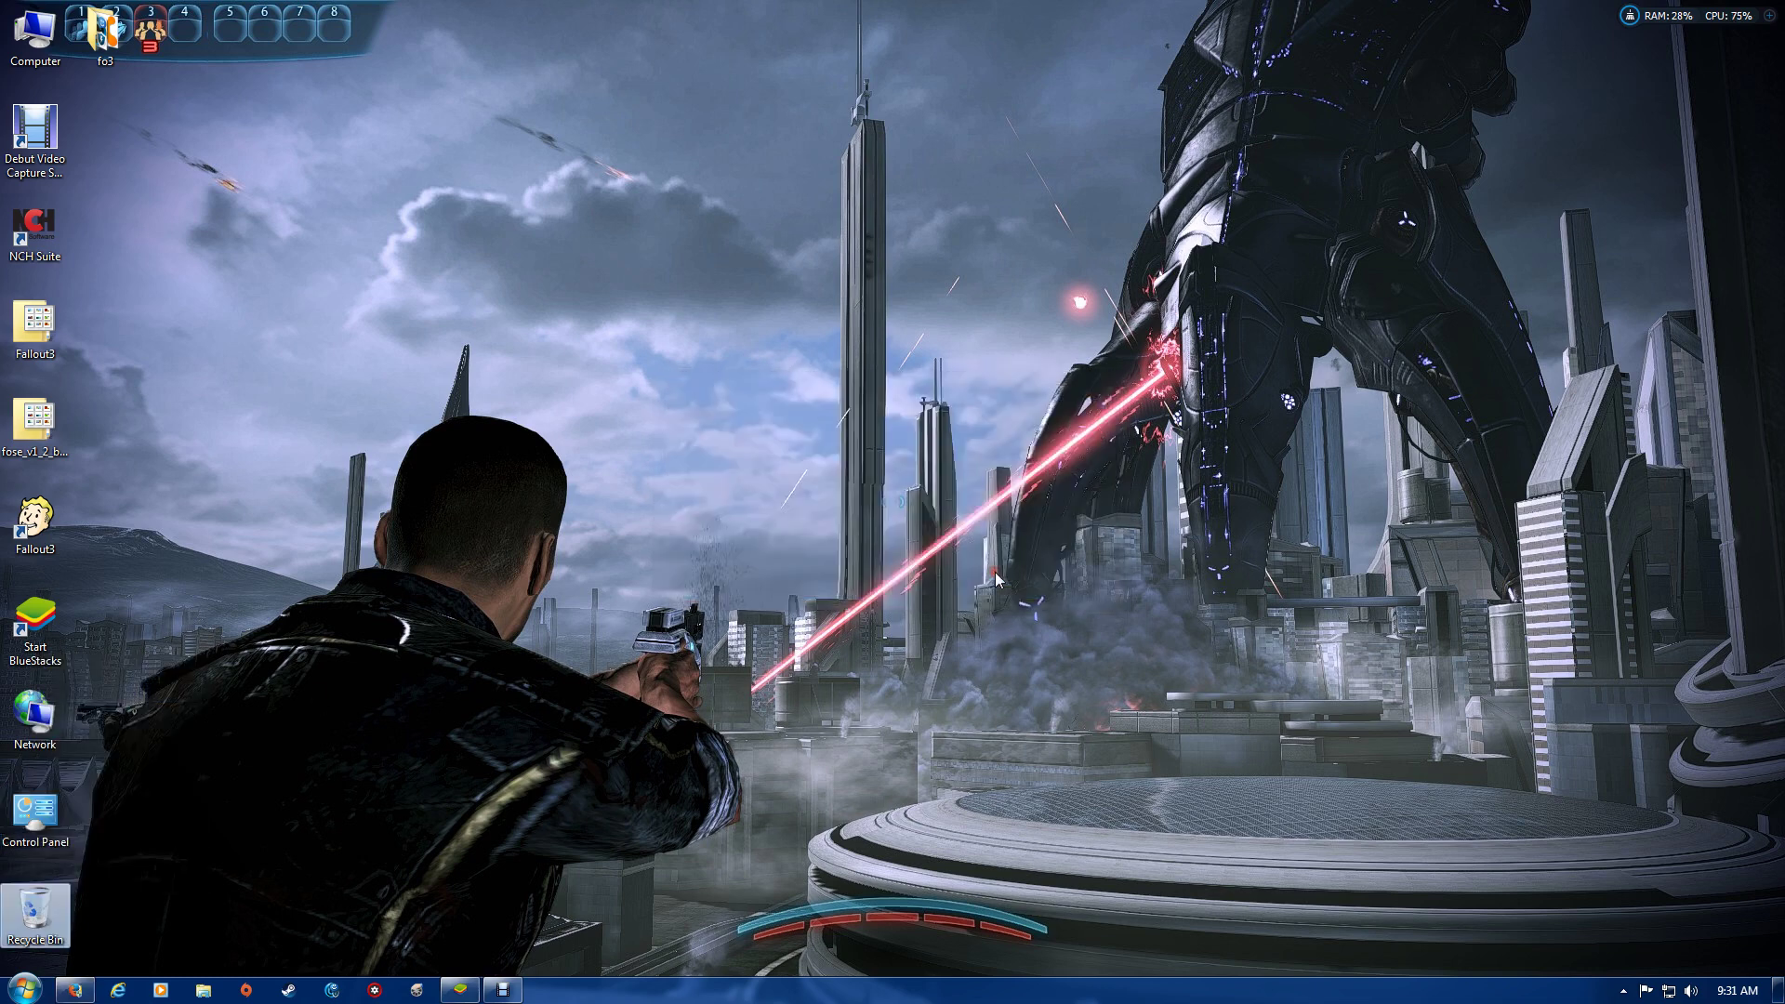